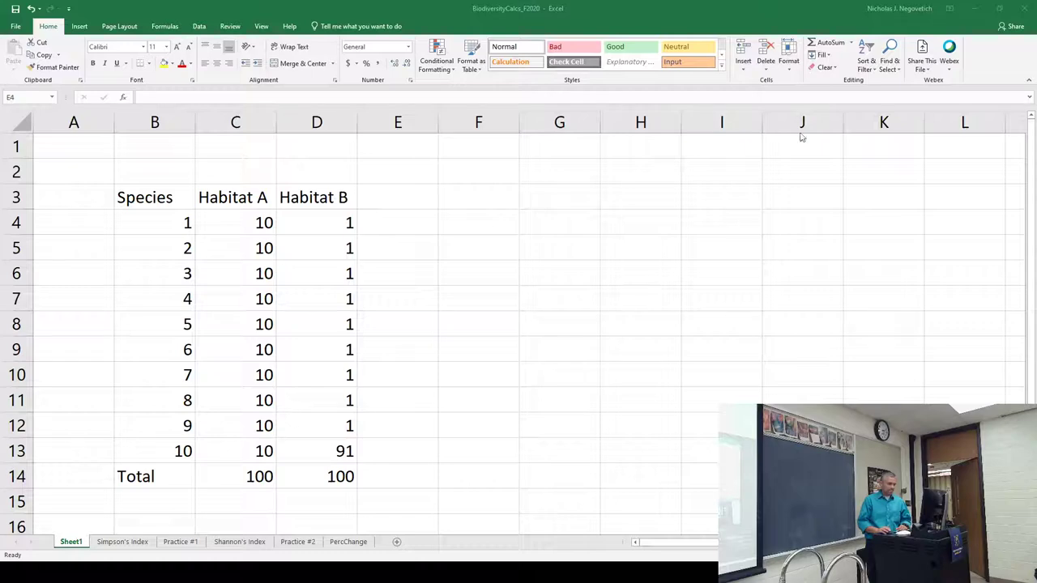
# Bring Excel into focus and show the Simpson's Index sheet with its species counts table.
pyautogui.click(917, 135)
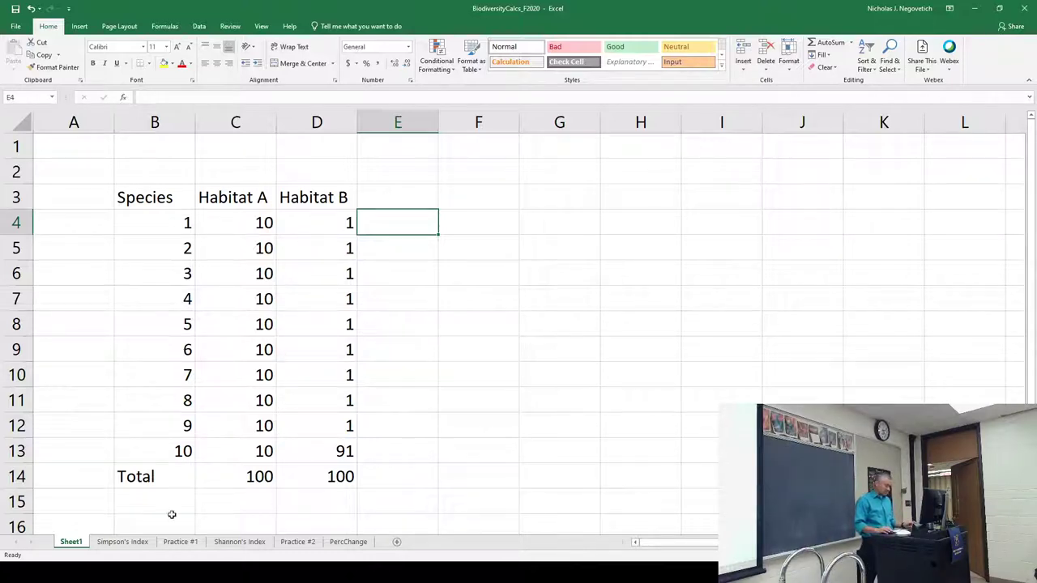
pyautogui.click(123, 543)
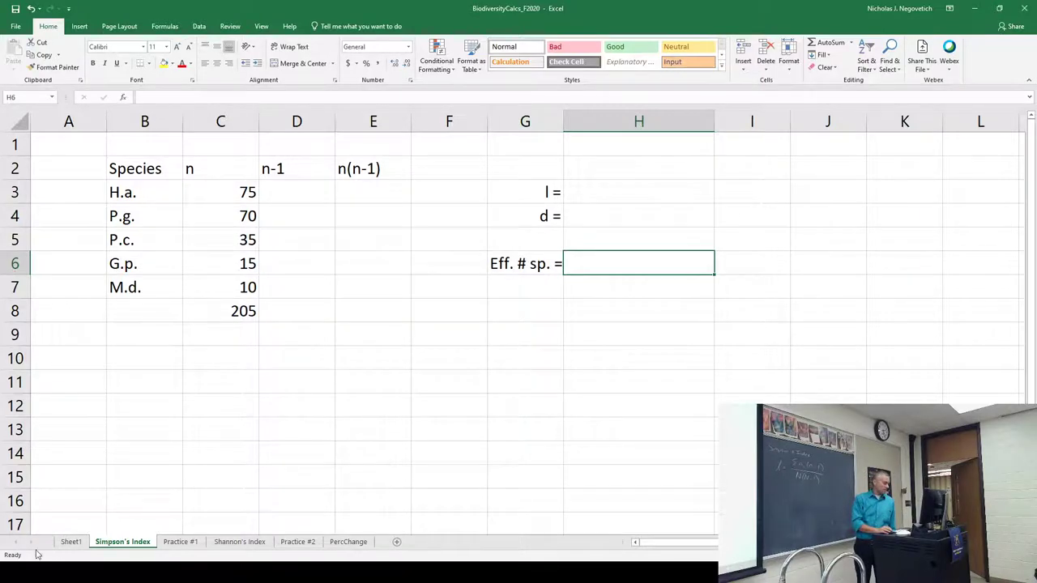
# Return to Sheet1 to view the Habitat A versus Habitat B species comparison.
pyautogui.click(70, 544)
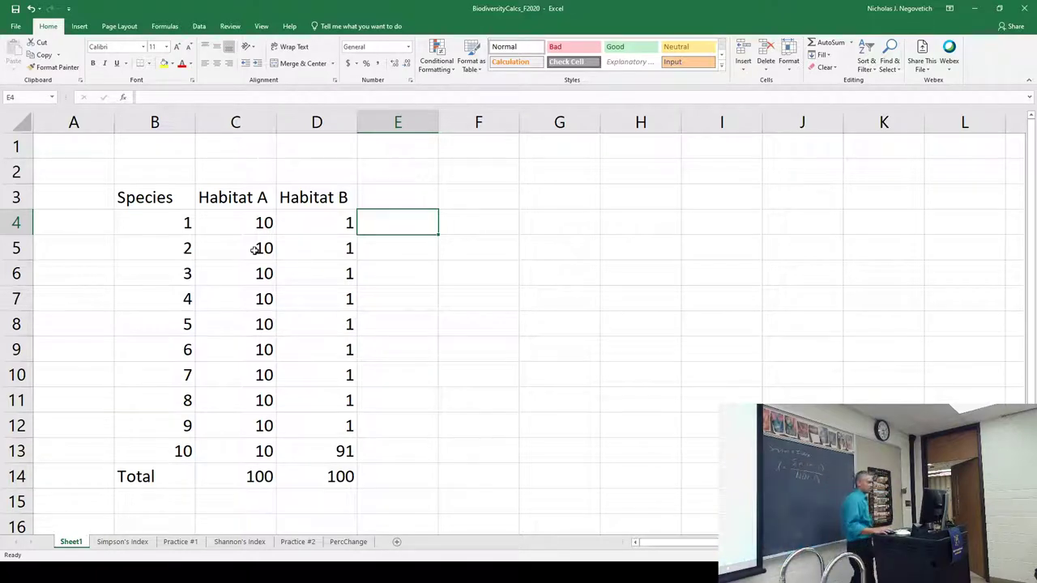
# Switch back to the Simpson's Index sheet with counts totalling 205.
pyautogui.click(124, 542)
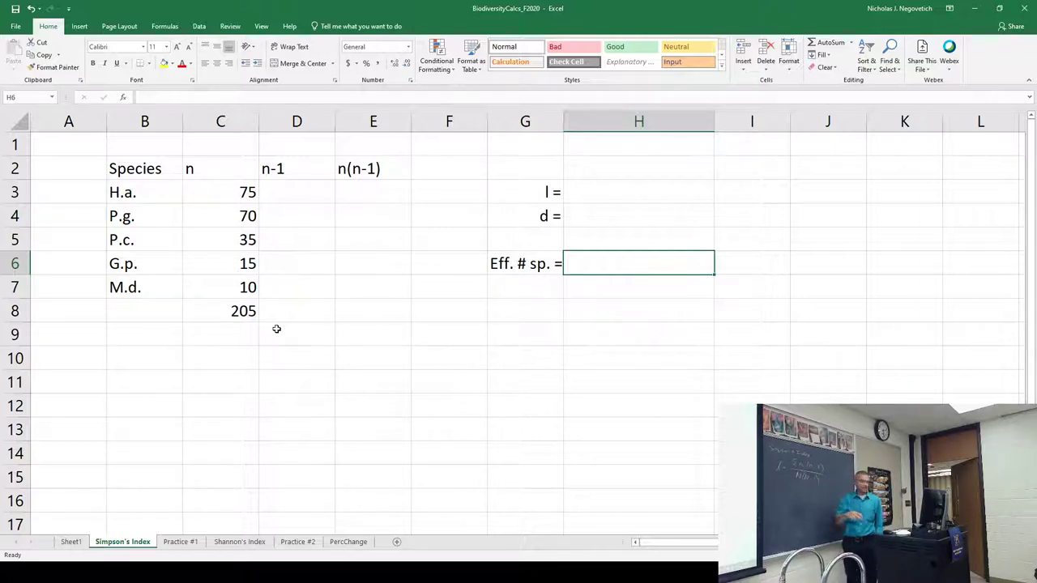
# Go back to Sheet1 to see Habitat A's ten species at 10 and Habitat B's counts.
pyautogui.click(71, 542)
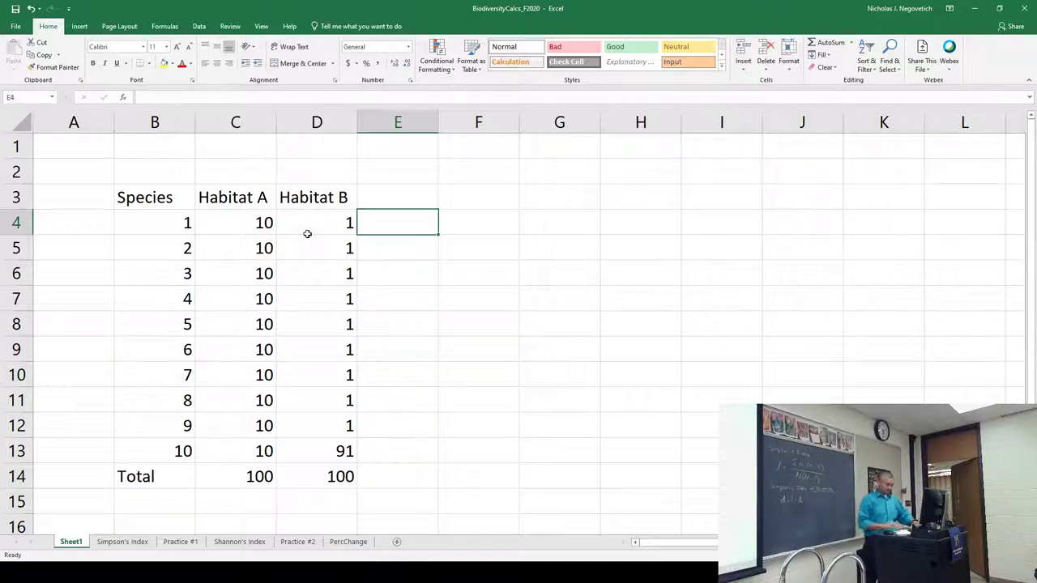
# Return to the Simpson's Index sheet where the n-1, n(n-1), I and d cells are empty.
pyautogui.click(119, 542)
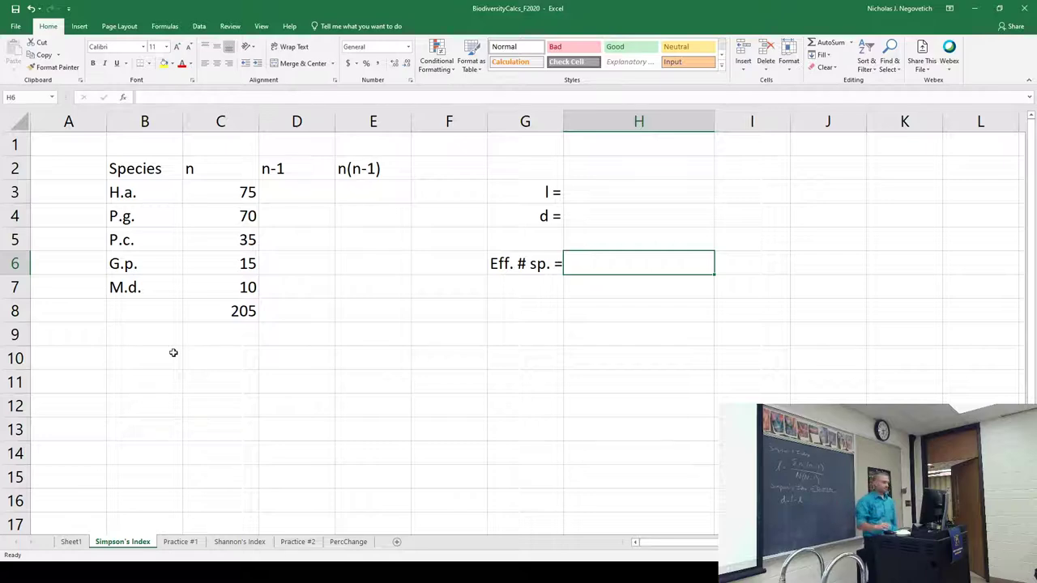
# Centre the Species, n, n-1 and n(n-1) headers in B2:E2.
pyautogui.click(148, 165)
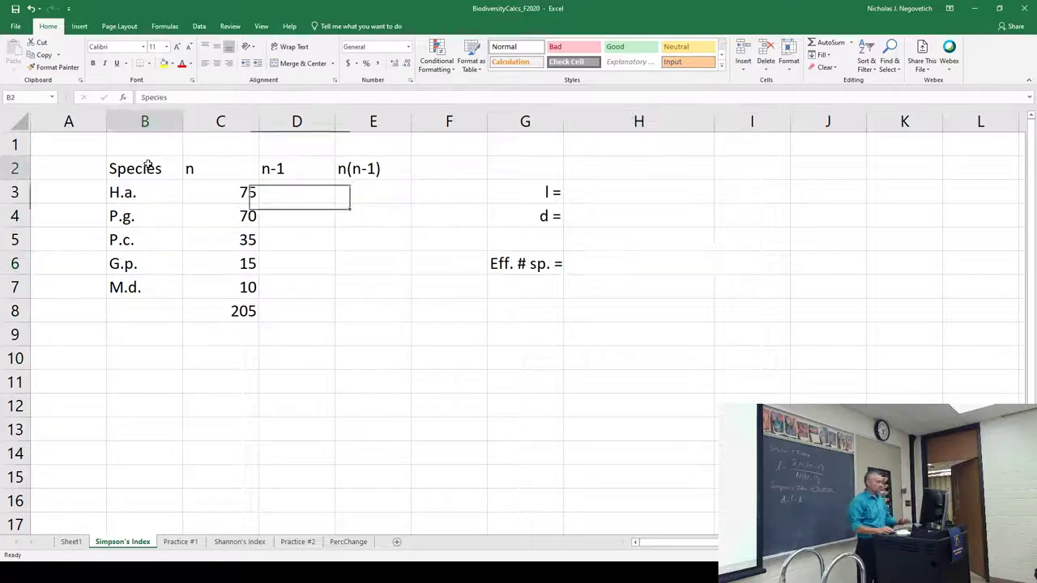
pyautogui.moveTo(148, 165); pyautogui.dragTo(373, 170)
pyautogui.click(216, 63)
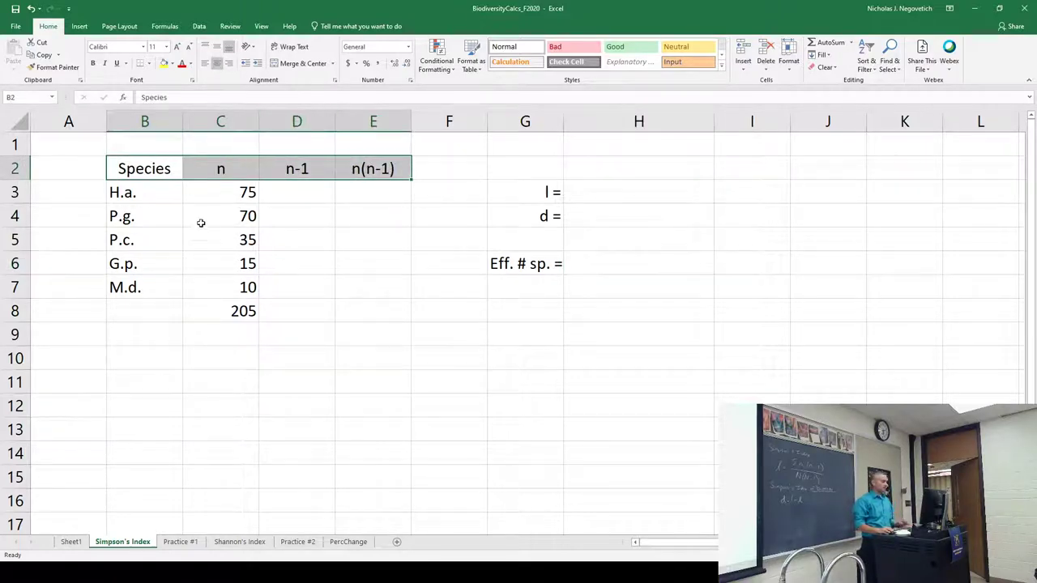
pyautogui.click(155, 195)
# Review the counts 75, 70, 35, 15 and 10 and the SUM formula behind 205.
pyautogui.click(222, 198)
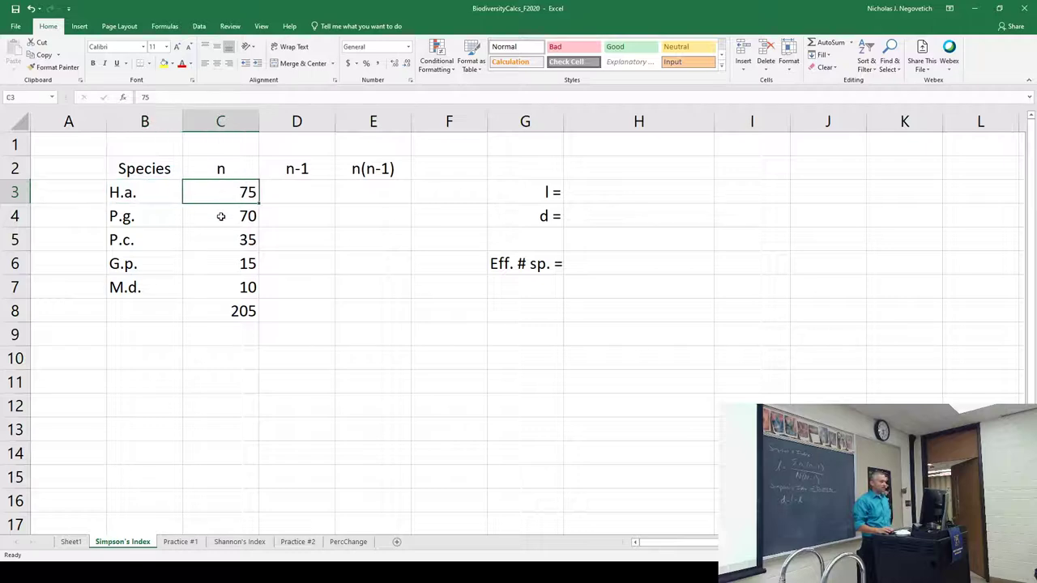
pyautogui.click(247, 216)
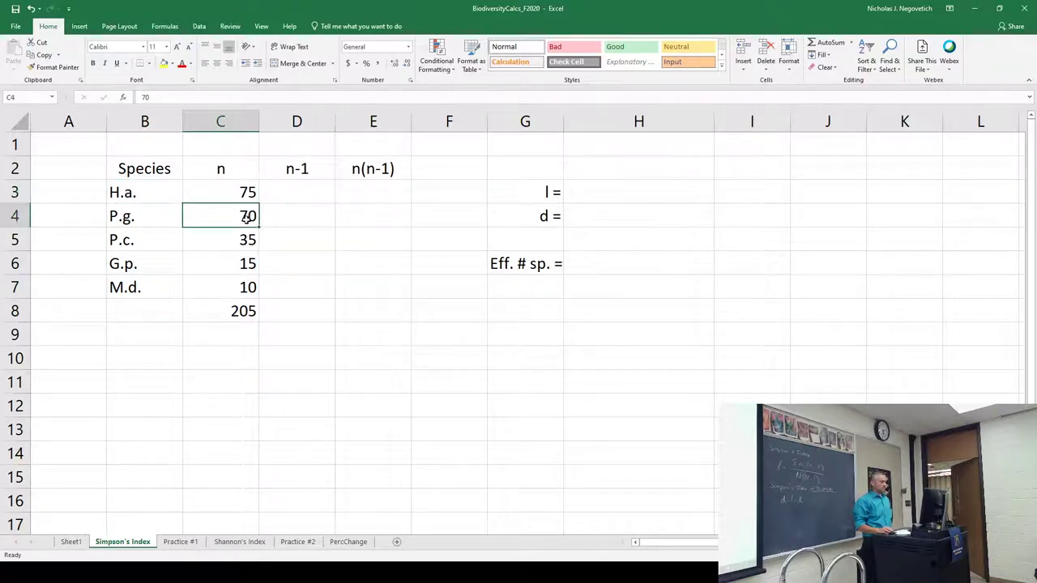
pyautogui.click(238, 245)
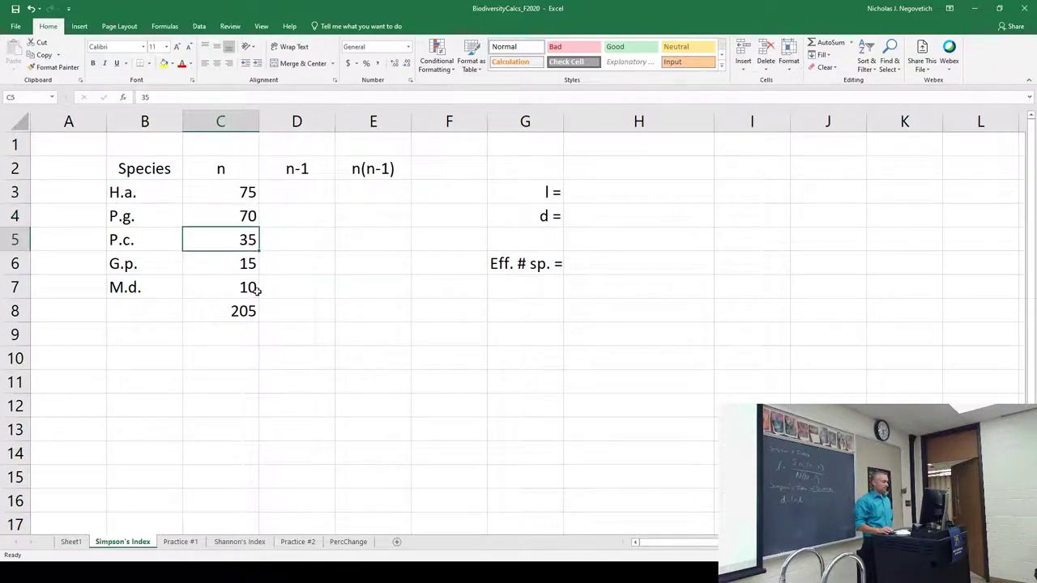
pyautogui.click(240, 265)
pyautogui.click(245, 289)
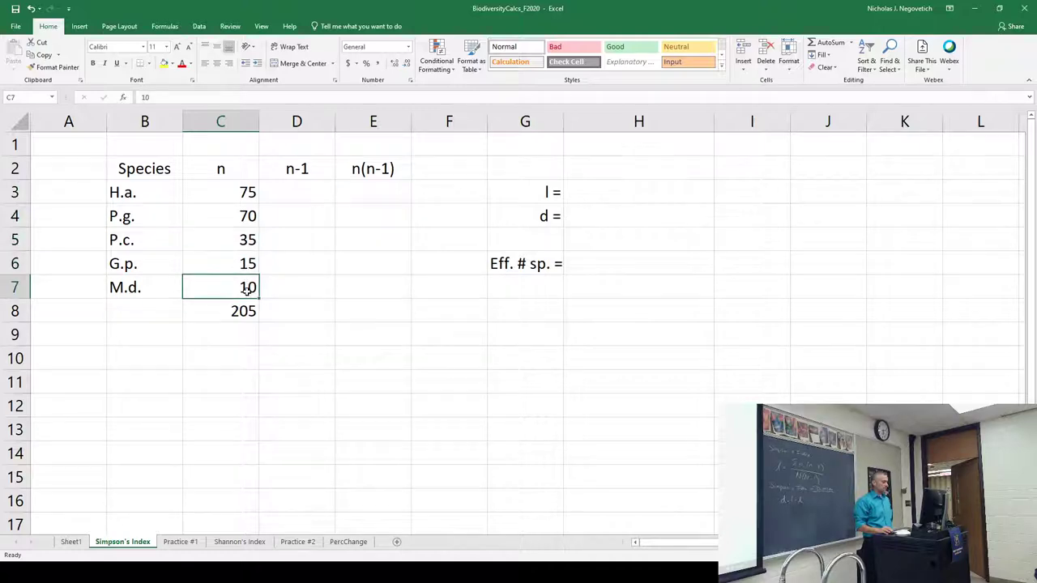
pyautogui.click(202, 310)
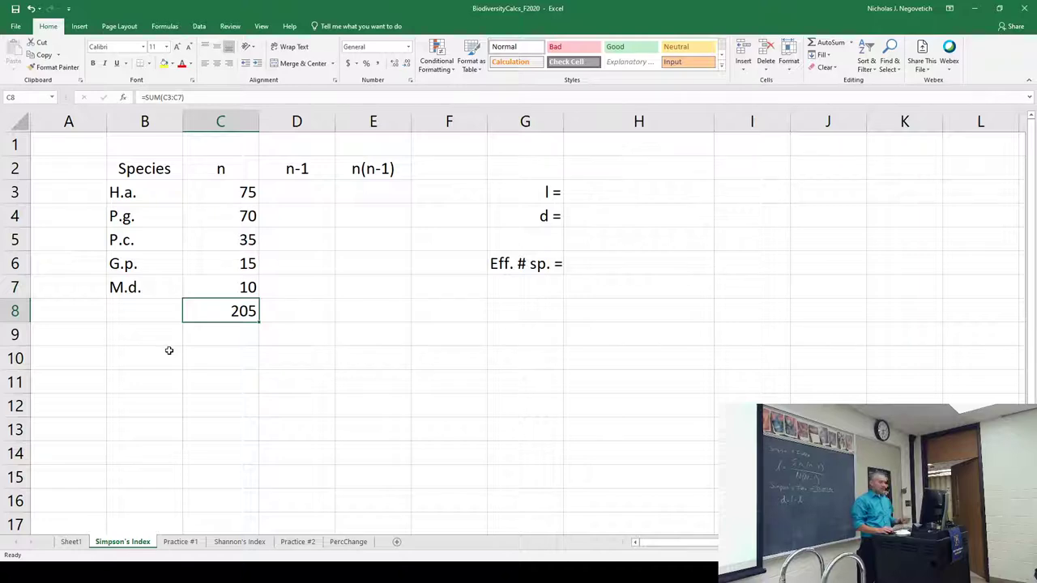
# Add a right-aligned 'N =' label in B8 beside the 205 total.
pyautogui.click(166, 310)
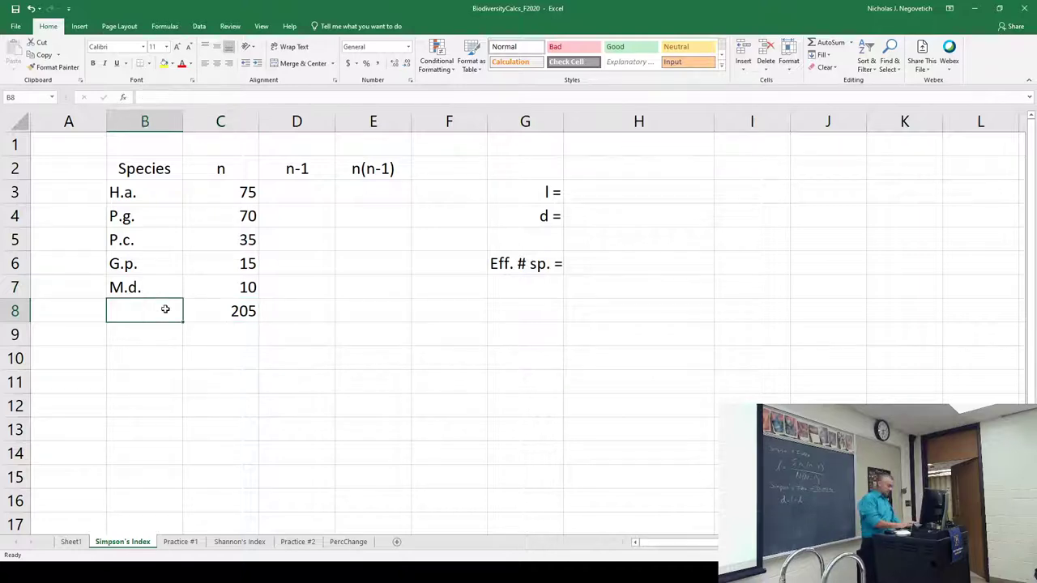
pyautogui.write('N =')
pyautogui.press('Return')
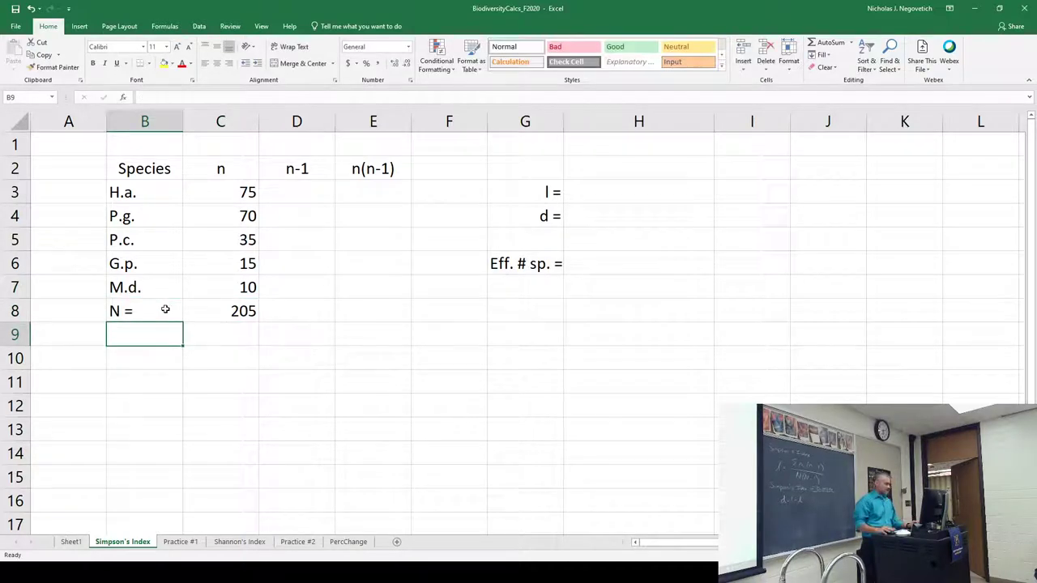
pyautogui.click(165, 310)
pyautogui.click(229, 64)
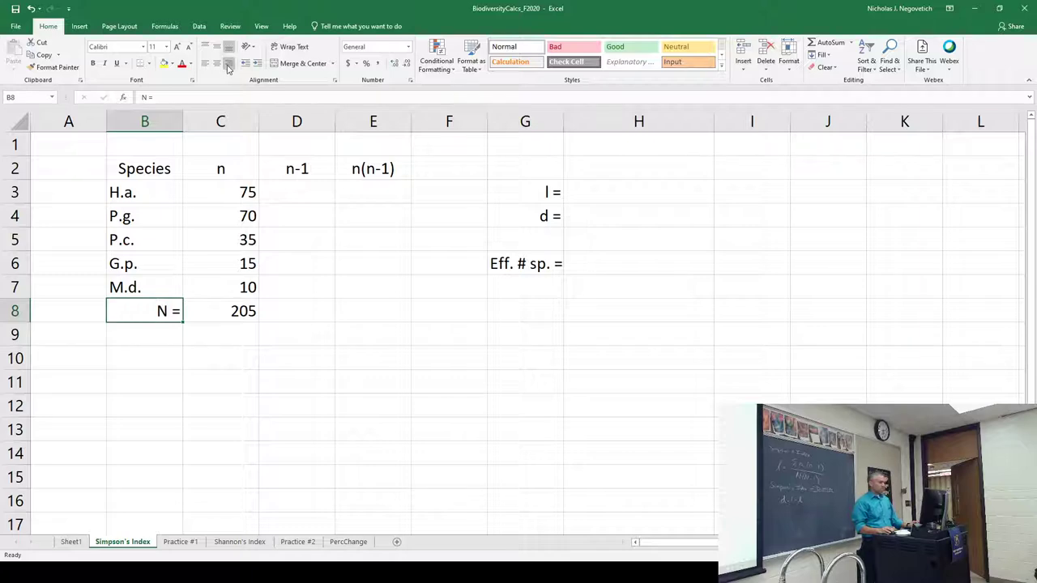
pyautogui.click(256, 314)
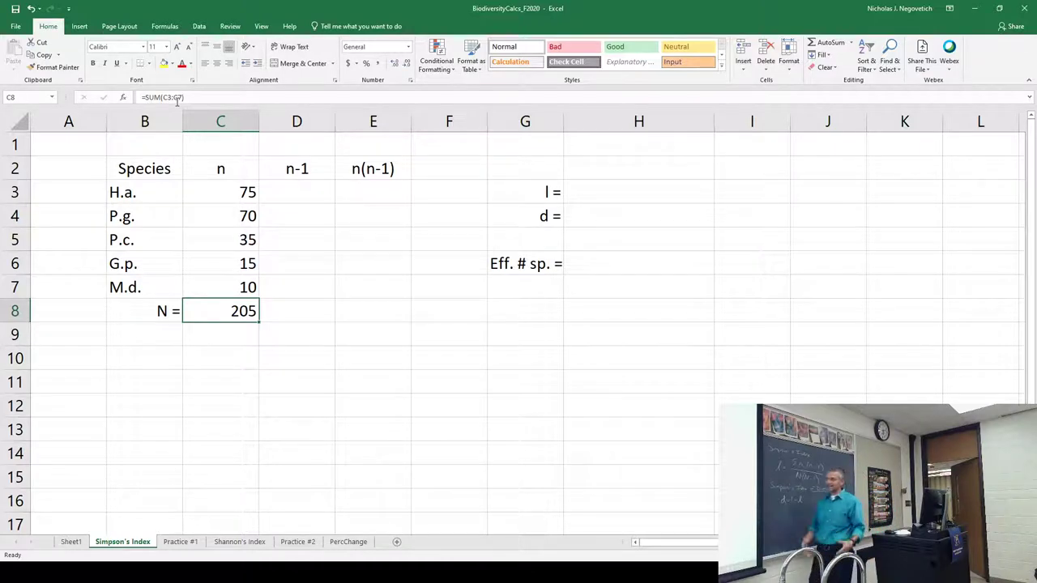
# Enter =SUM(C3:C7) in C8 so N totals 205.
pyautogui.write('=')
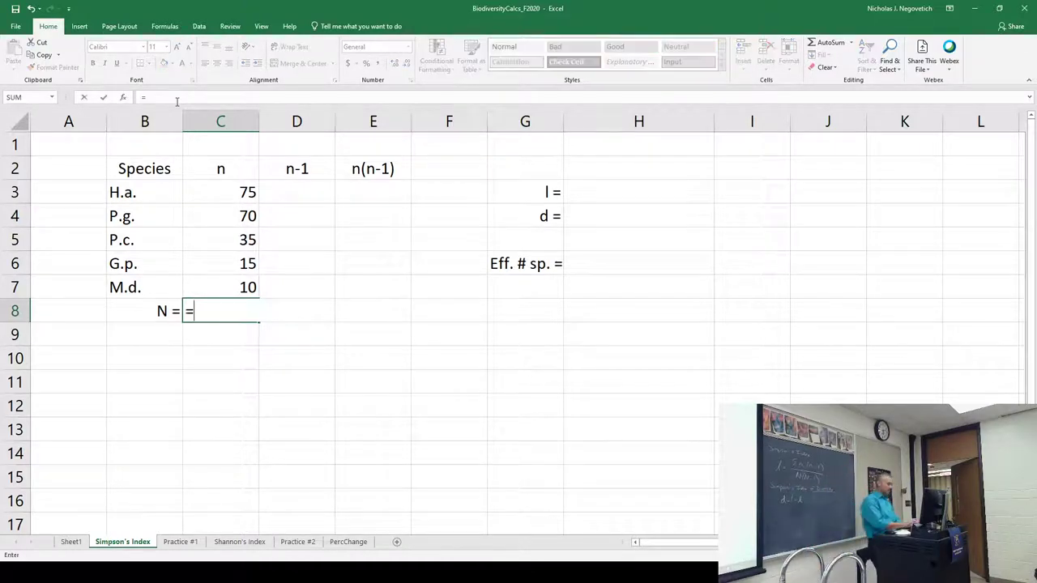
pyautogui.write('sum')
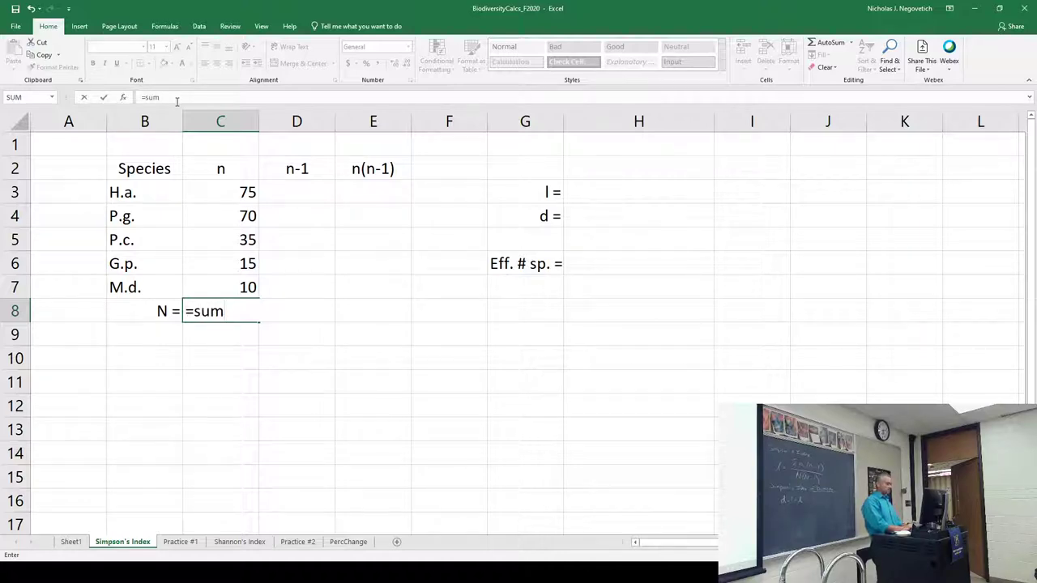
pyautogui.write('(')
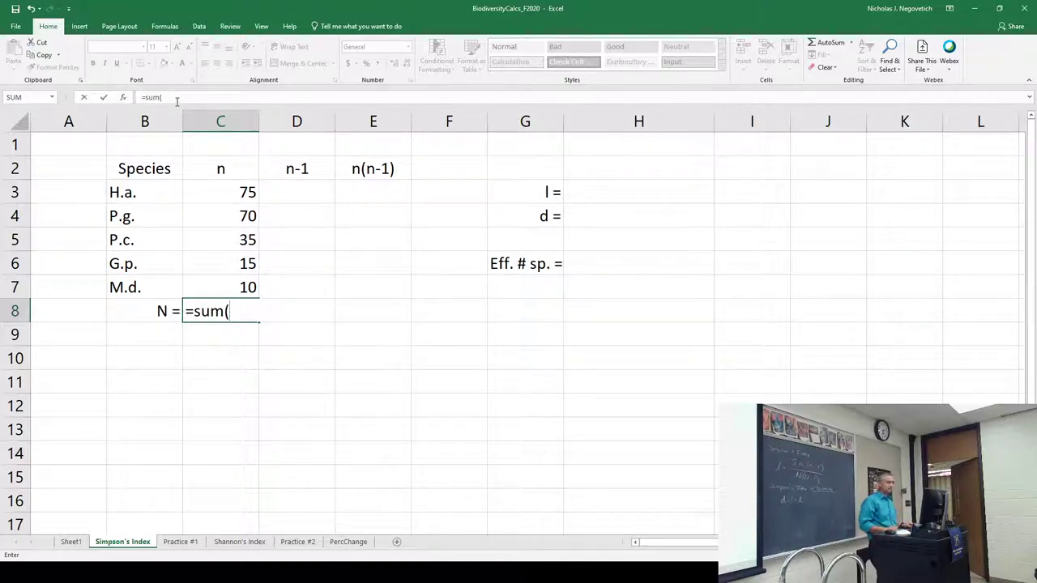
pyautogui.moveTo(234, 201); pyautogui.dragTo(235, 279)
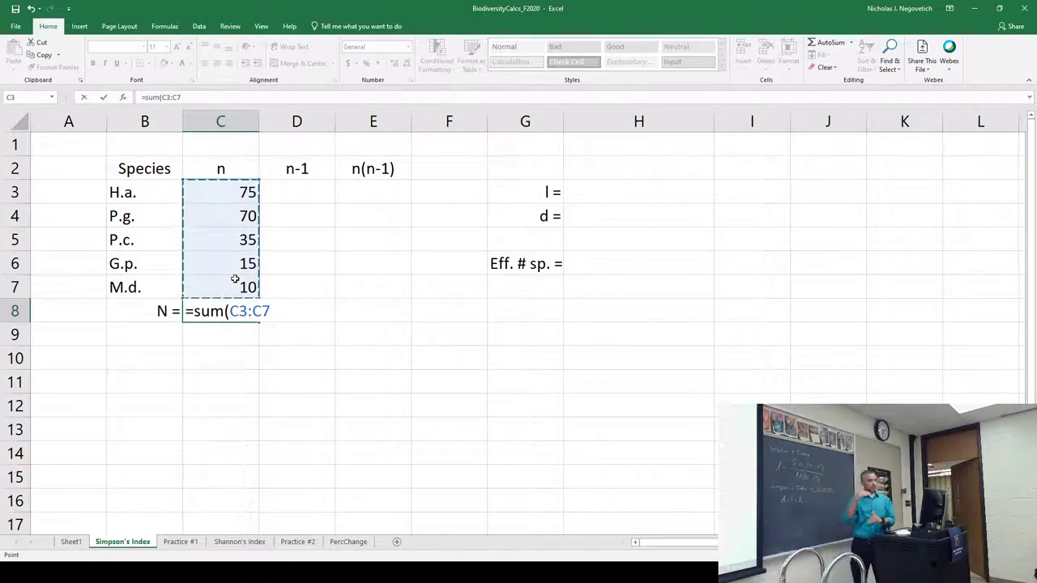
pyautogui.write(')')
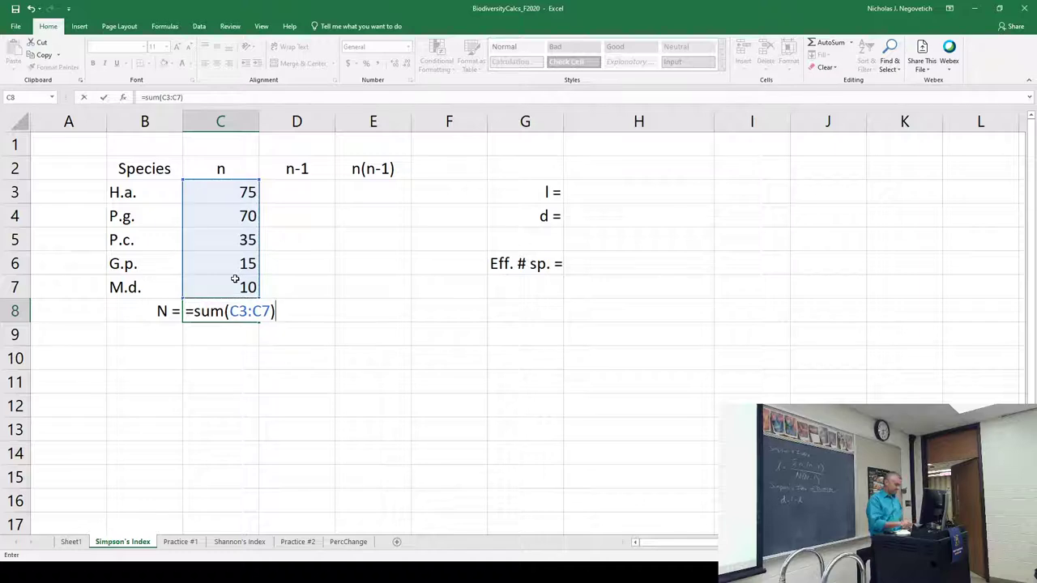
pyautogui.press('Return')
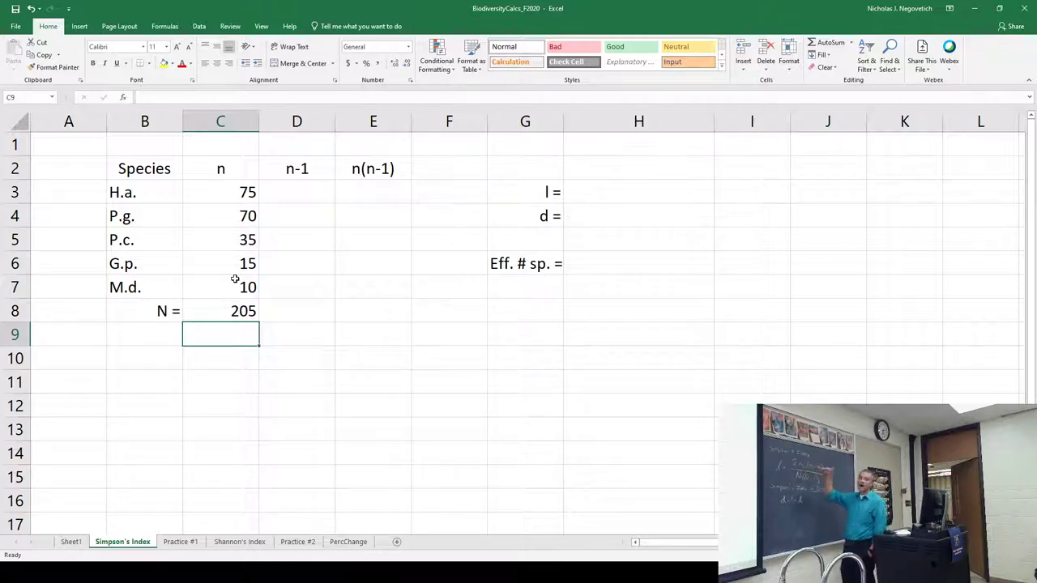
# Enter =C3-1 in D3, giving 74 for H.a.
pyautogui.click(302, 193)
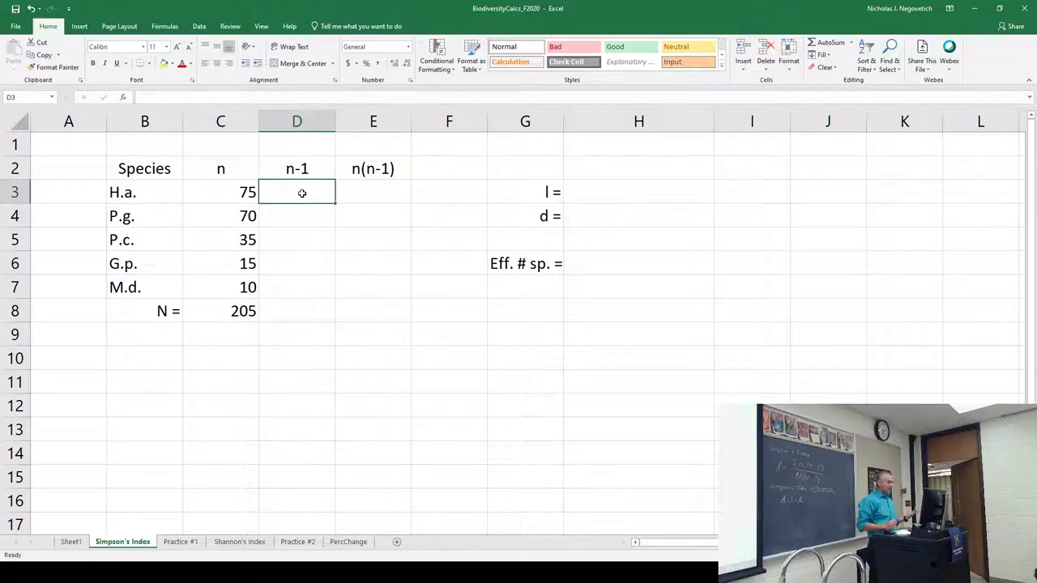
pyautogui.write('=')
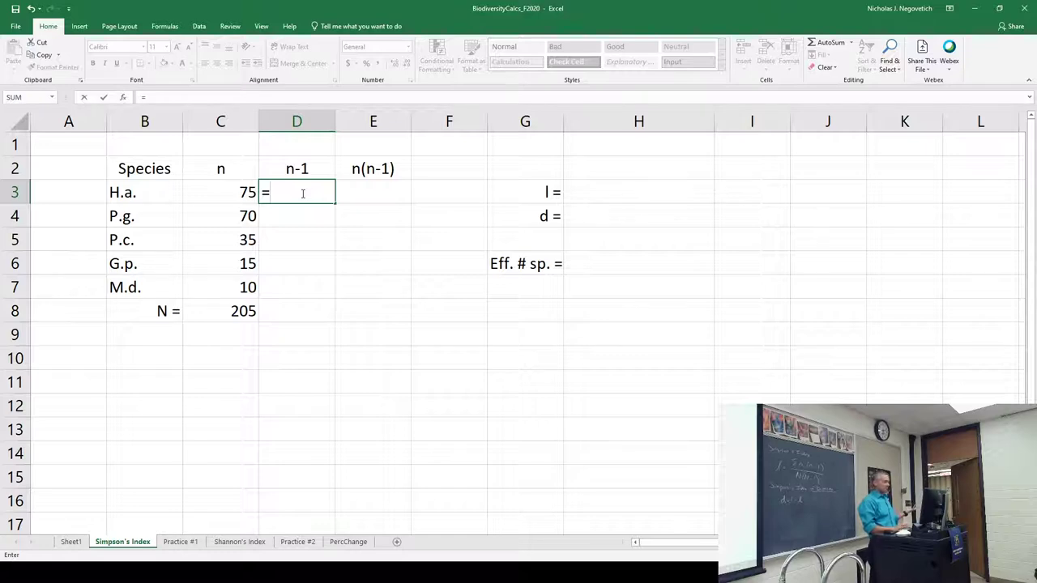
pyautogui.press('Left')
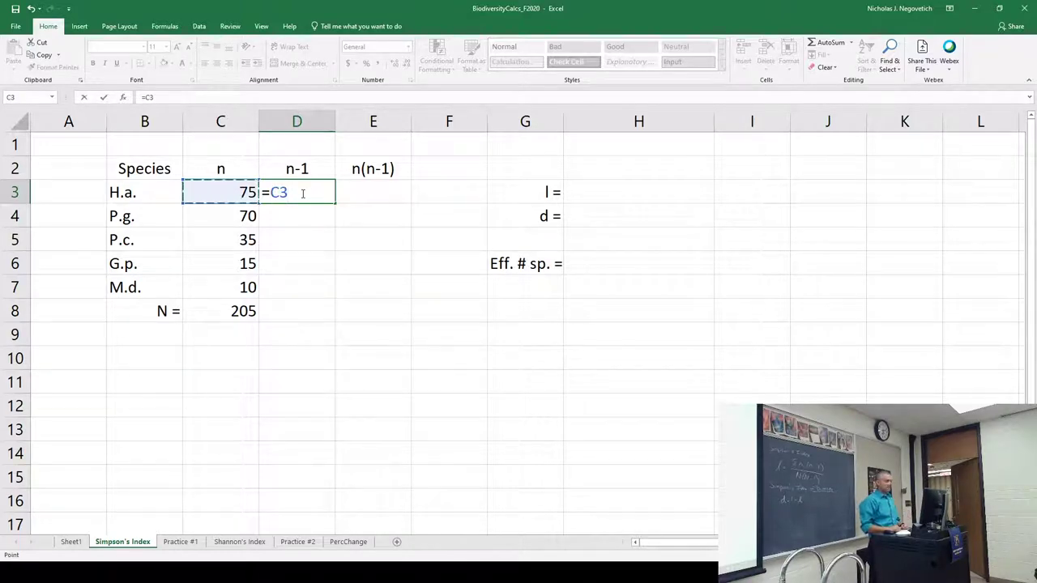
pyautogui.write('-')
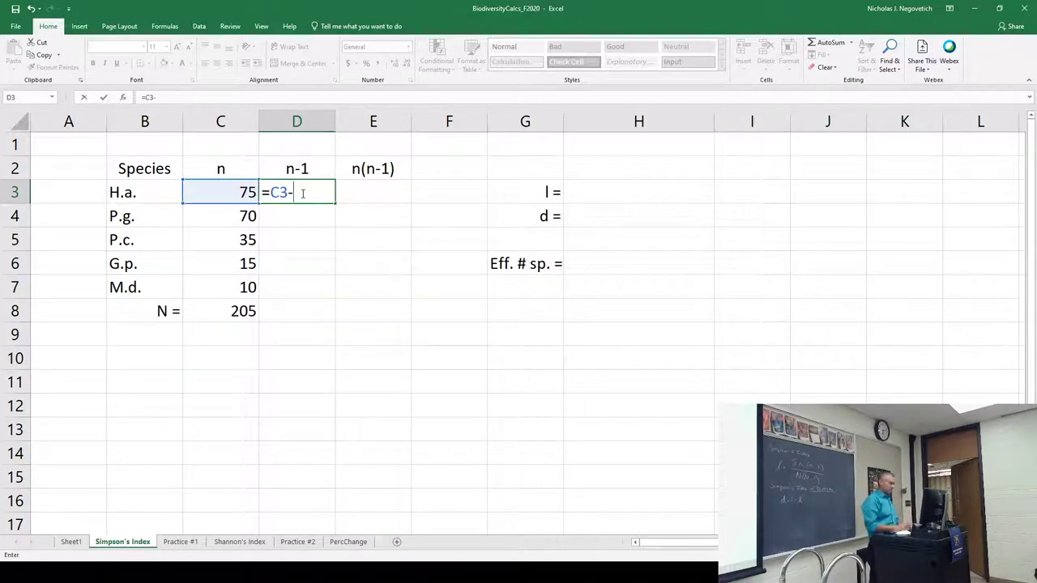
pyautogui.write('1')
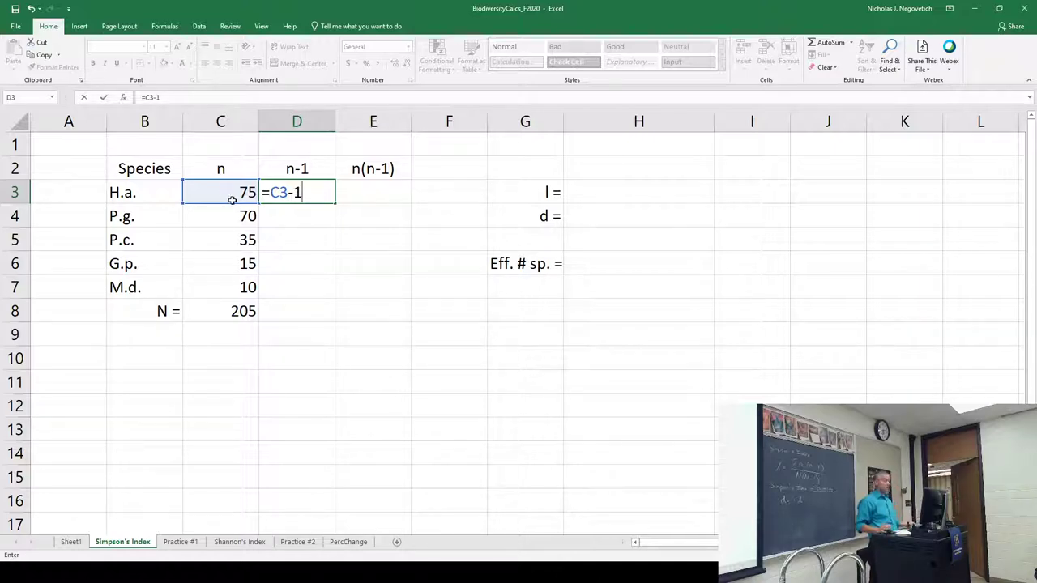
pyautogui.press('Return')
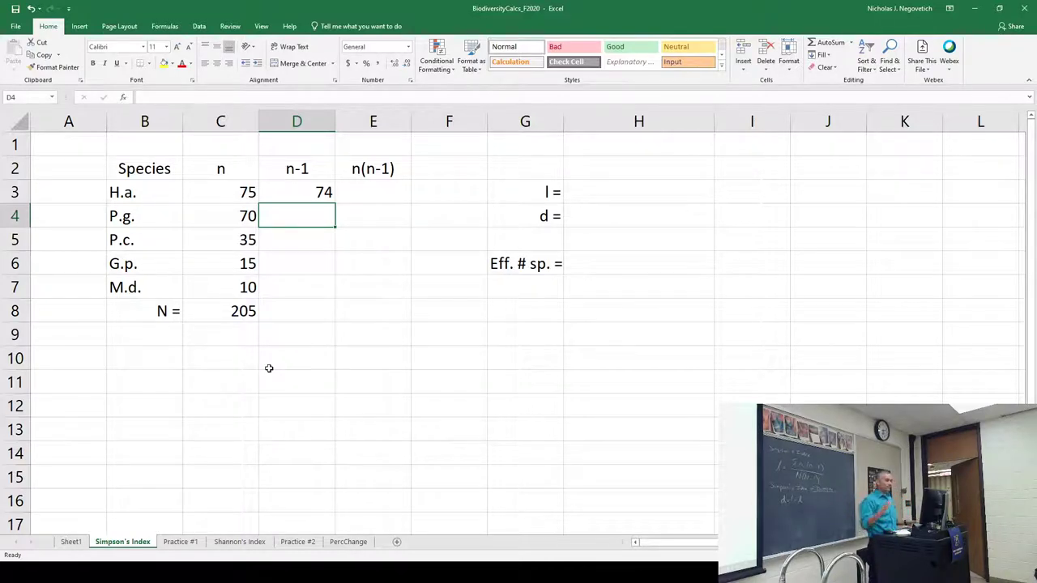
# Inspect the D3 formula and the blank n-1 cells for the other four species.
pyautogui.click(321, 192)
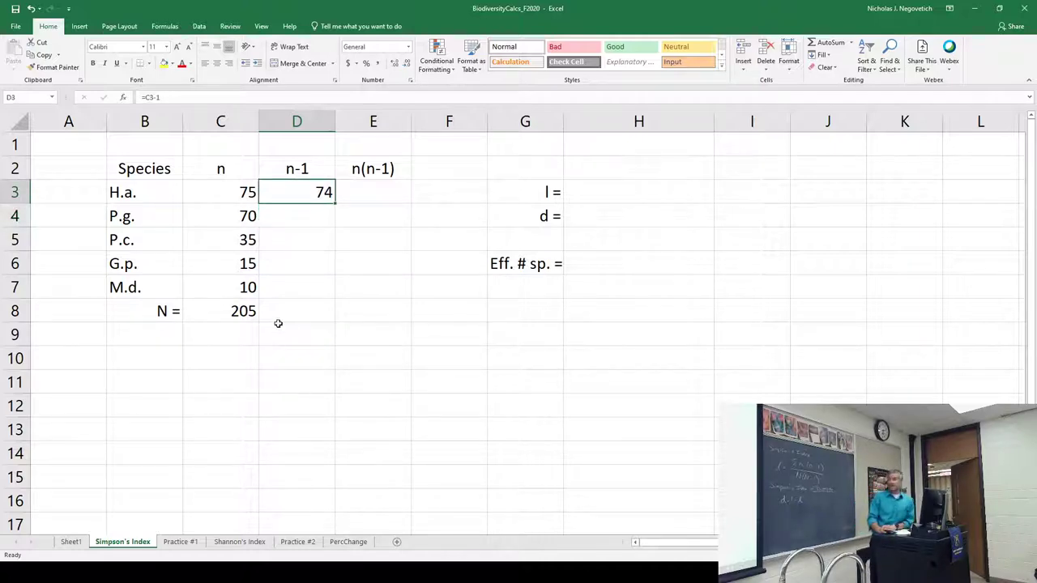
pyautogui.click(286, 217)
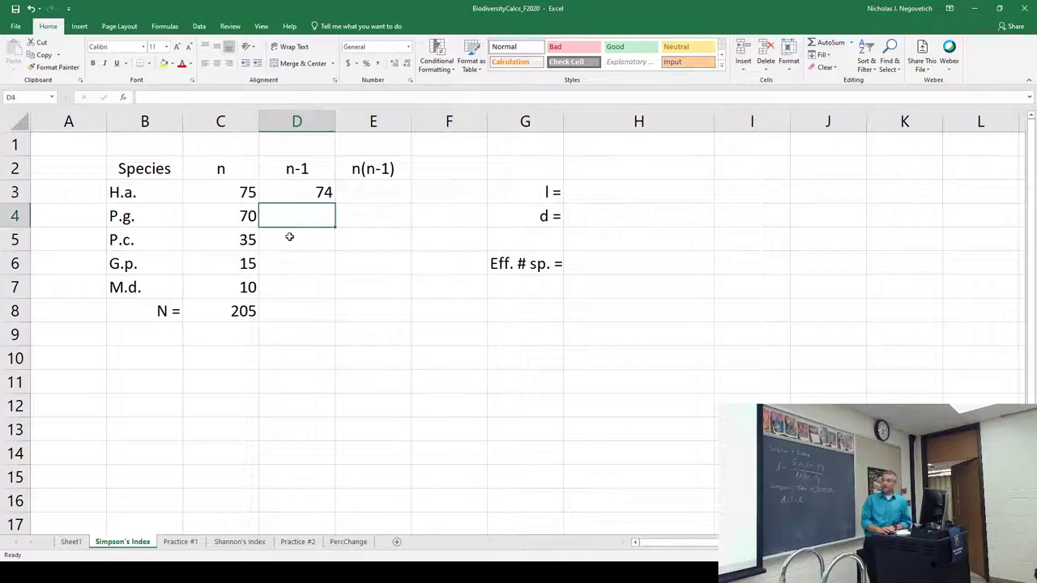
pyautogui.click(290, 236)
pyautogui.click(295, 266)
pyautogui.click(300, 283)
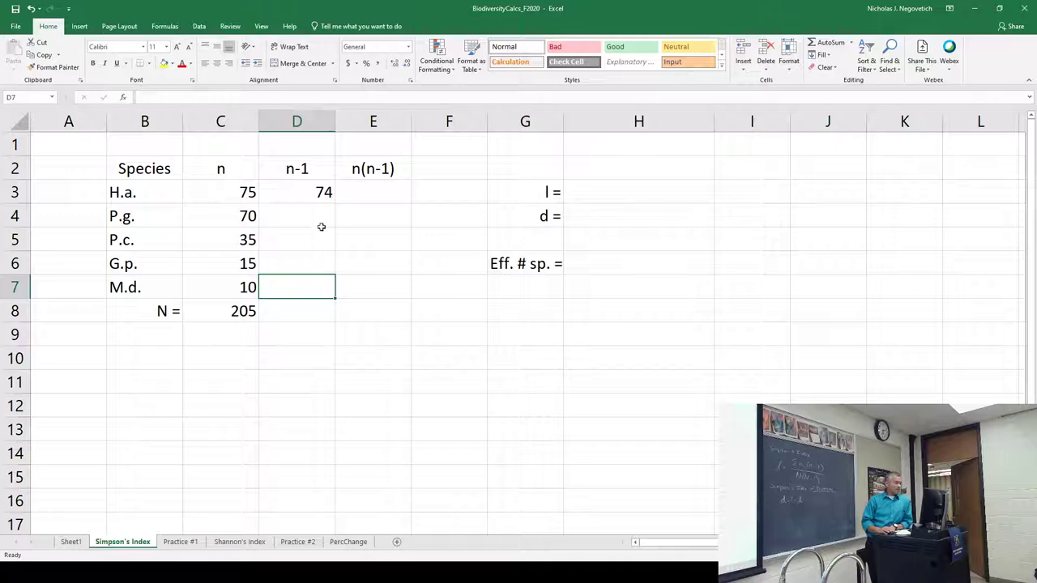
pyautogui.click(326, 194)
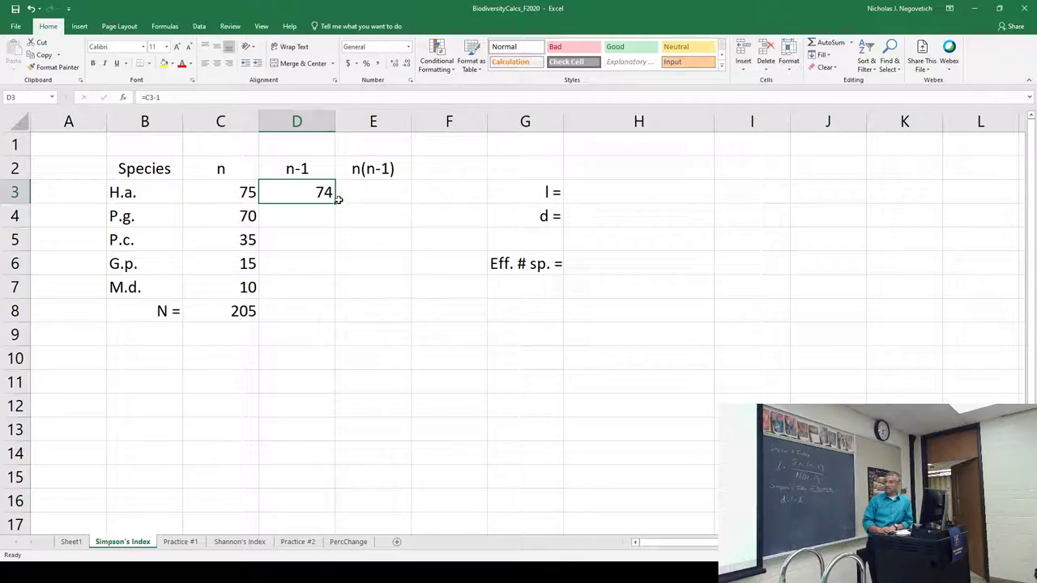
# Fill =C3-1 down to D7 (74, 69, 34, 14, 9) and verify each copied reference.
pyautogui.moveTo(336, 203); pyautogui.dragTo(335, 300)
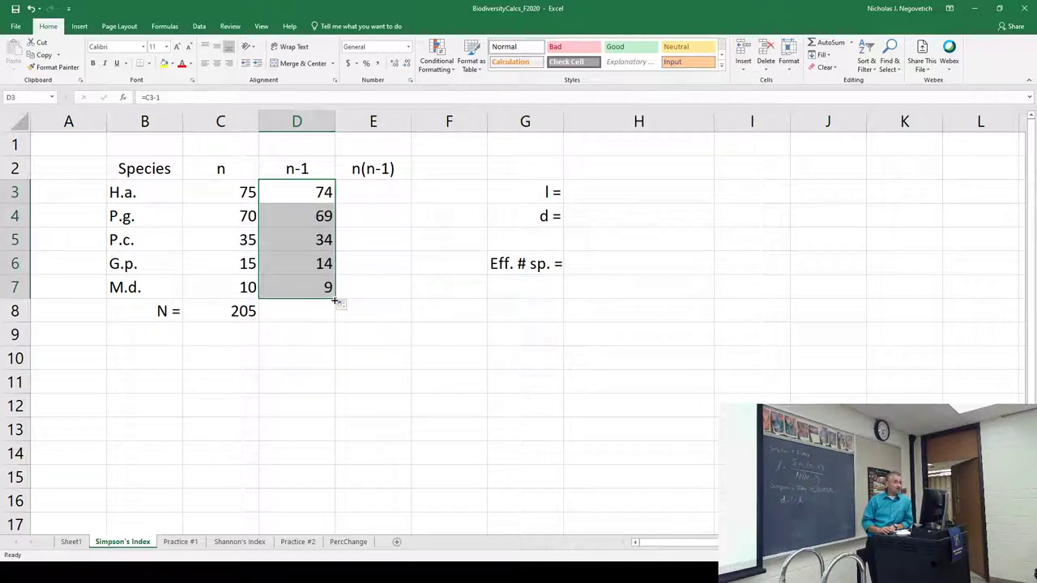
pyautogui.click(303, 216)
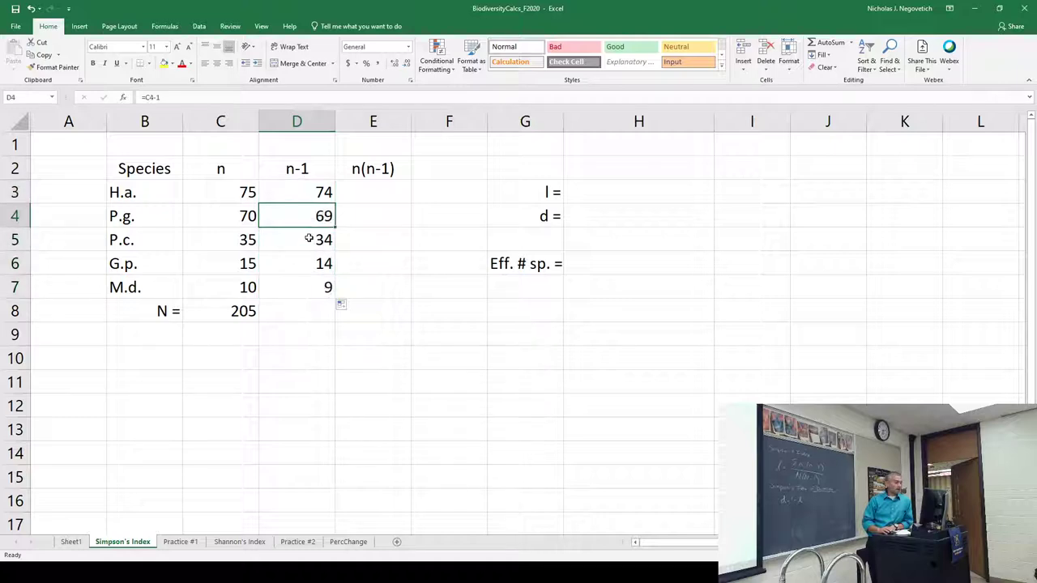
pyautogui.click(309, 238)
pyautogui.press('Up')
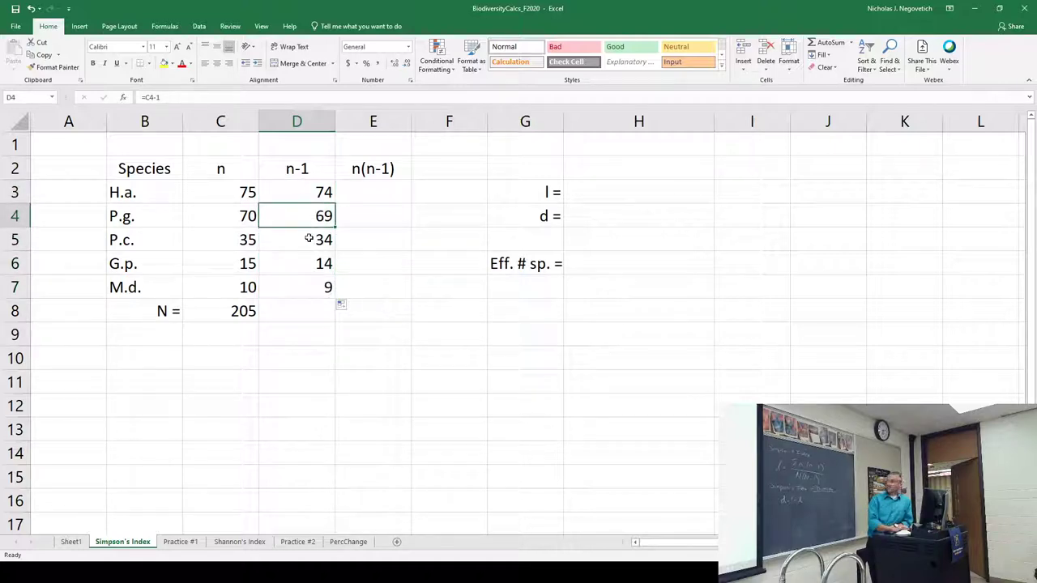
pyautogui.press('Down')
pyautogui.press('Down')
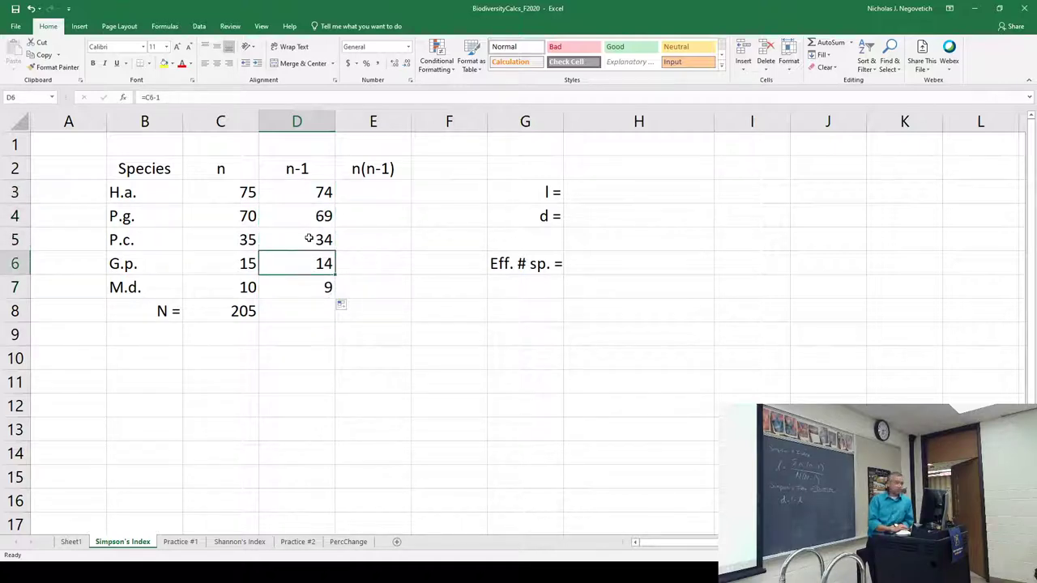
pyautogui.press('Down')
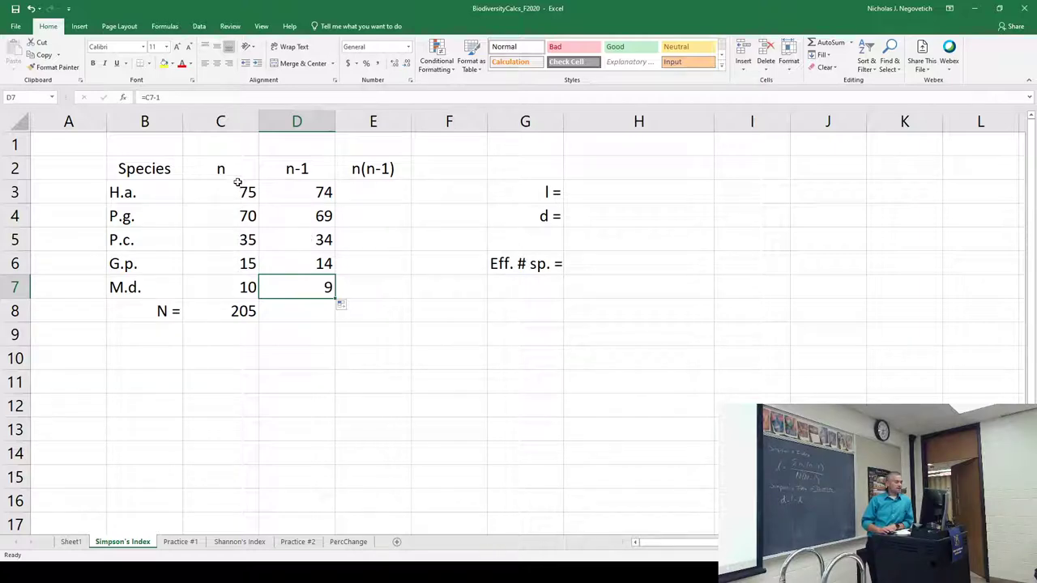
# Enter =C3*D3 in E3, giving 5550 for H.a.
pyautogui.click(376, 194)
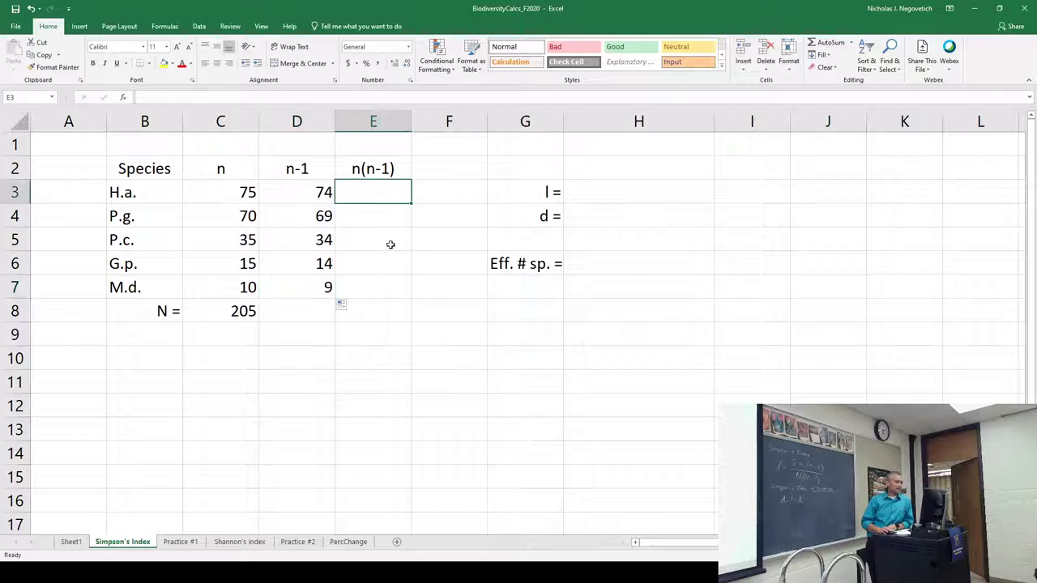
pyautogui.write('=')
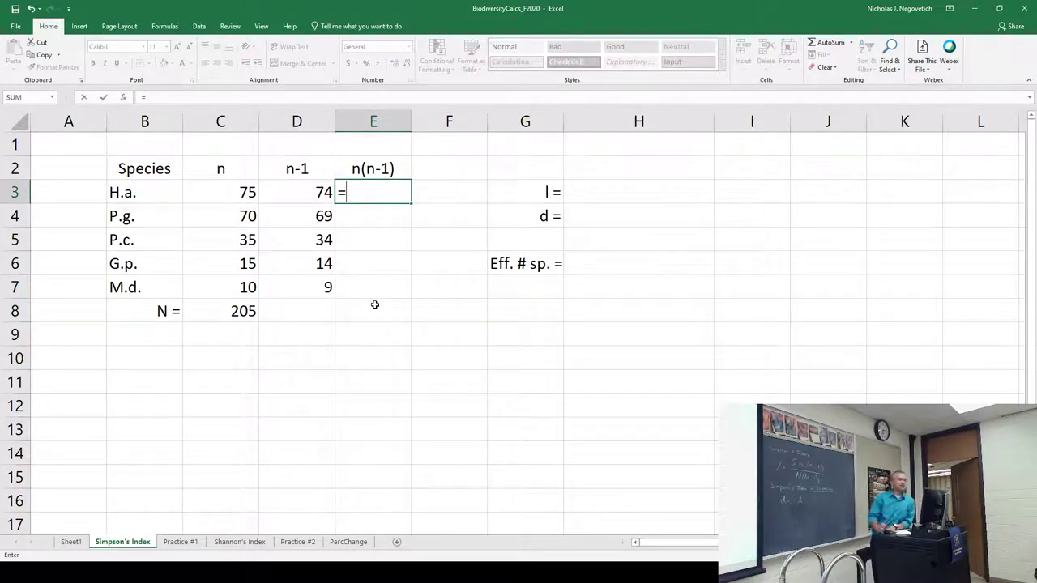
pyautogui.click(247, 192)
pyautogui.write('*')
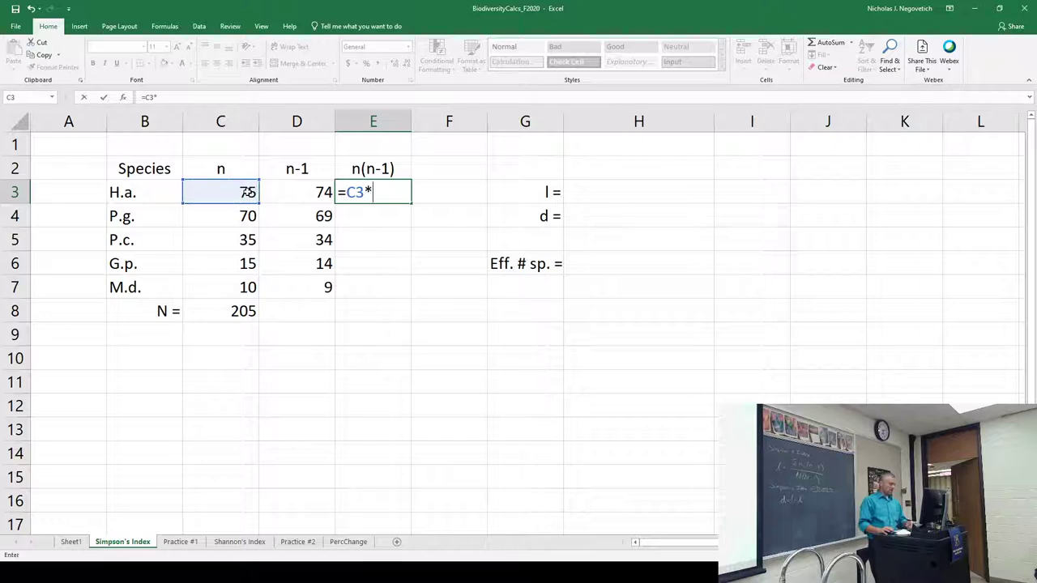
pyautogui.click(311, 195)
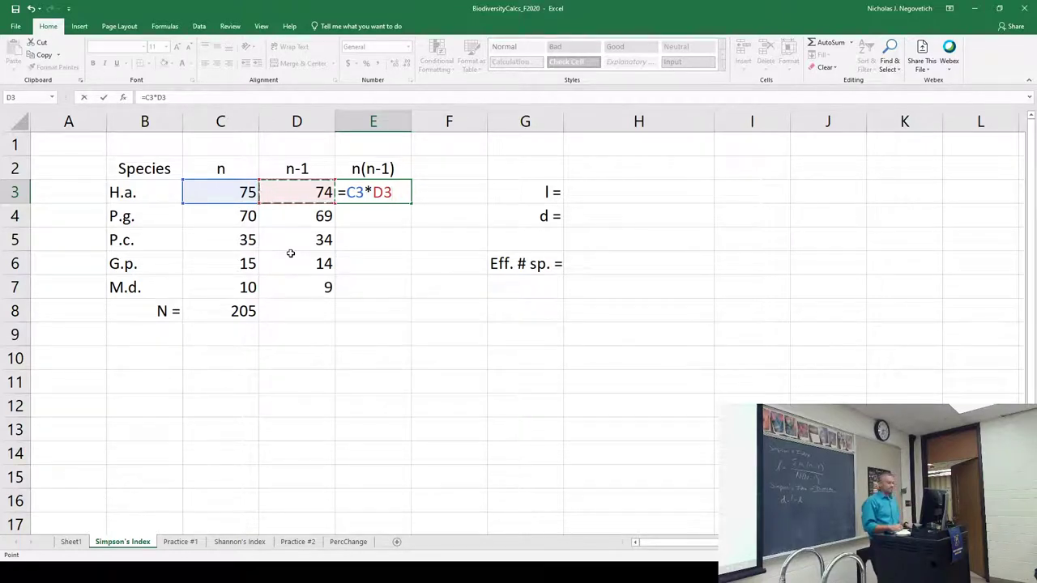
pyautogui.press('Return')
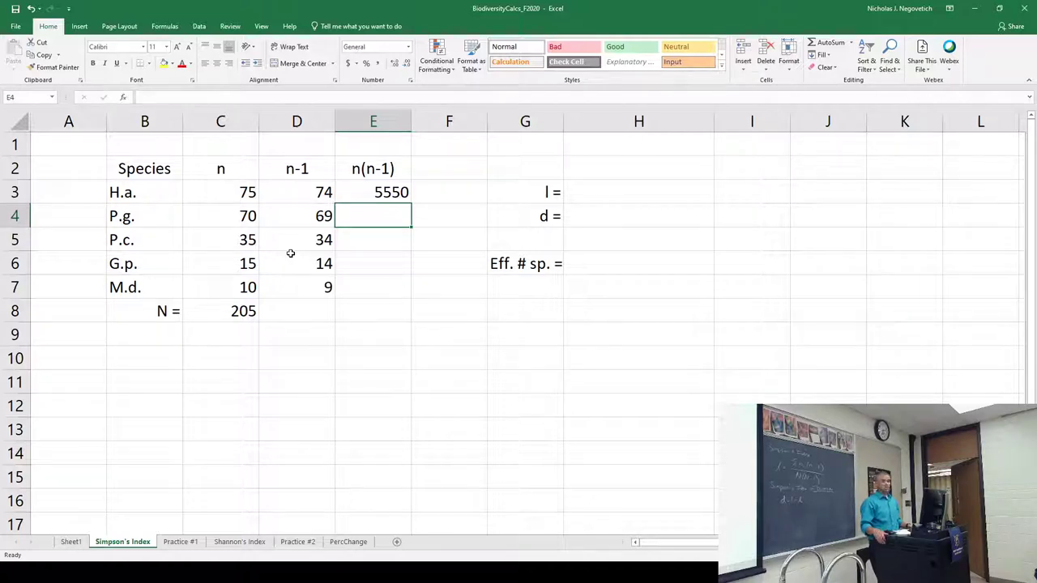
# Copy the product down to E7: 5550, 4830, 1190, 210 and 90.
pyautogui.click(399, 192)
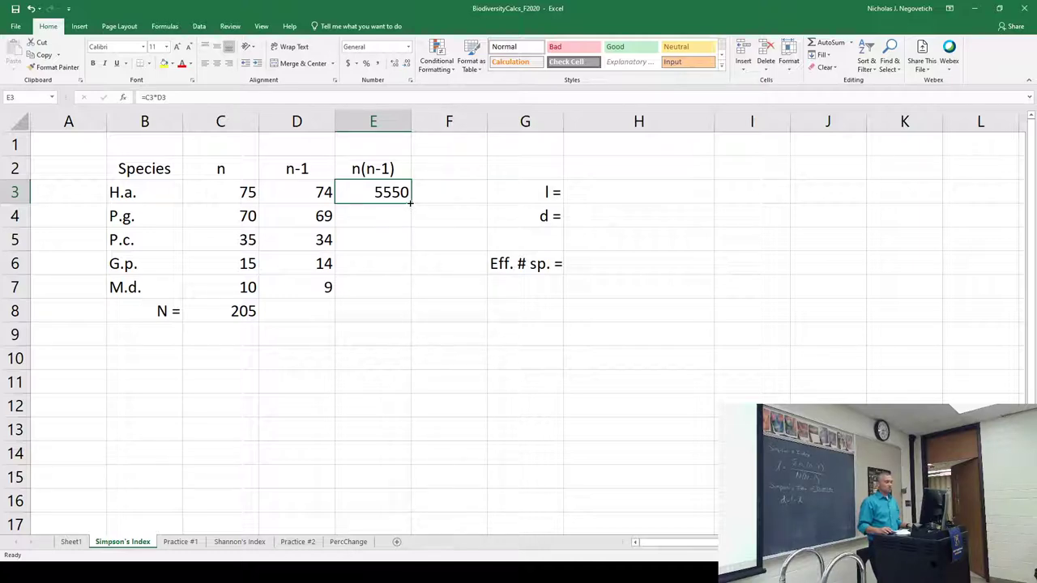
pyautogui.moveTo(411, 204); pyautogui.dragTo(406, 293)
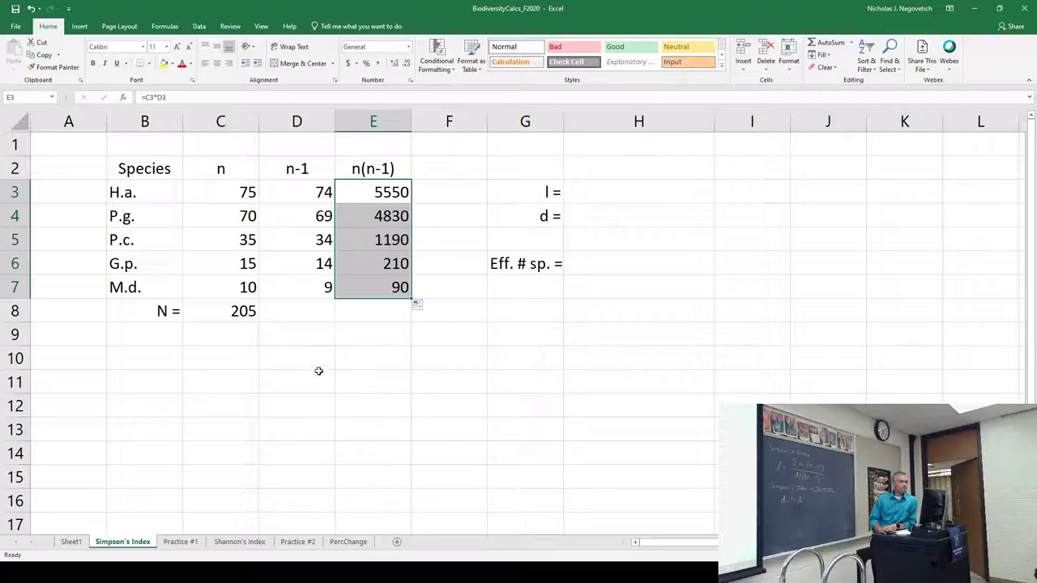
pyautogui.click(366, 313)
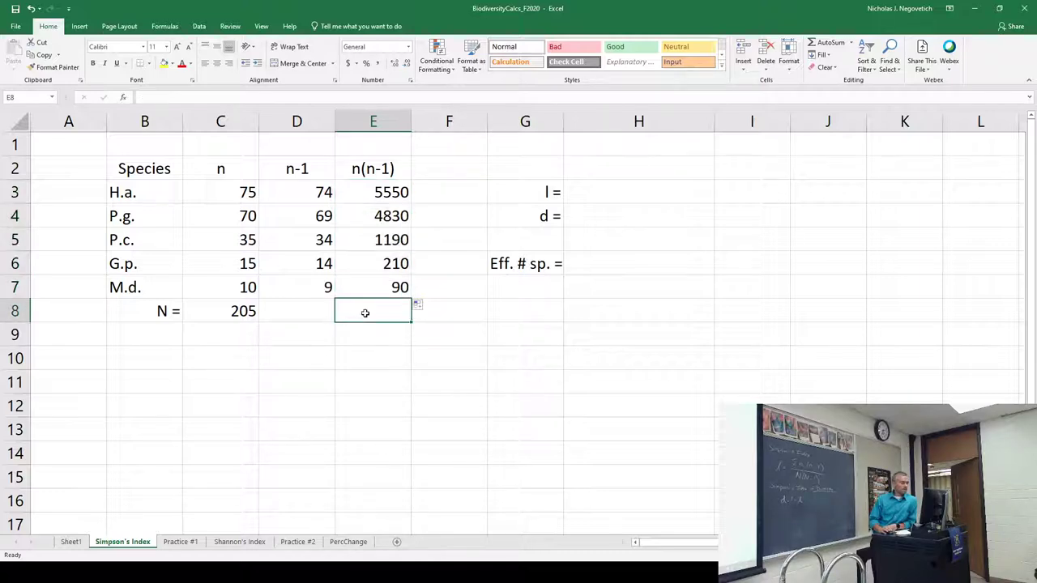
# Enter =SUM(E3:E7) in E8 to total the n(n-1) column as 11870.
pyautogui.click(449, 314)
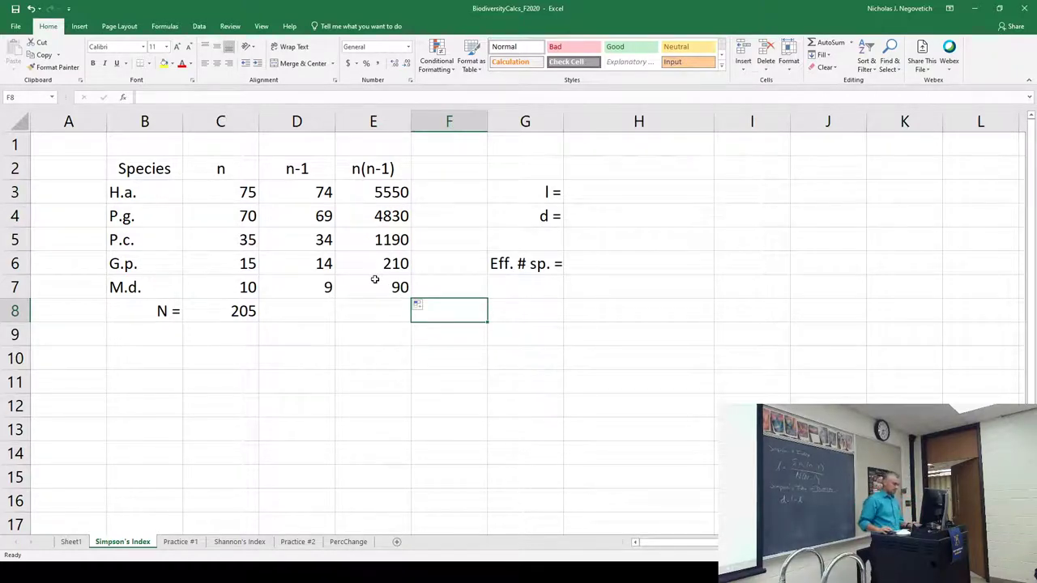
pyautogui.click(386, 314)
pyautogui.write('=')
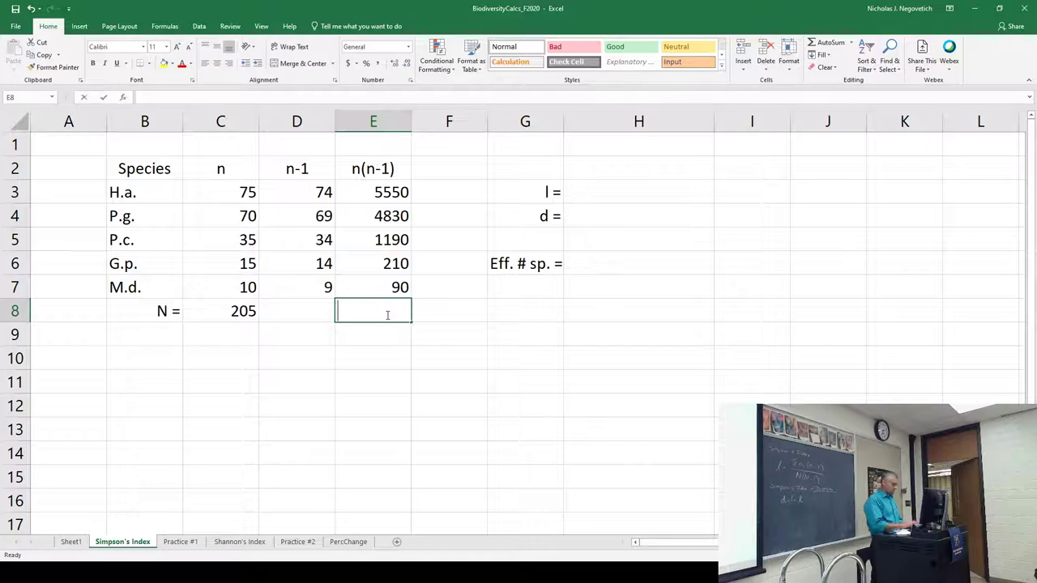
pyautogui.write('sum(')
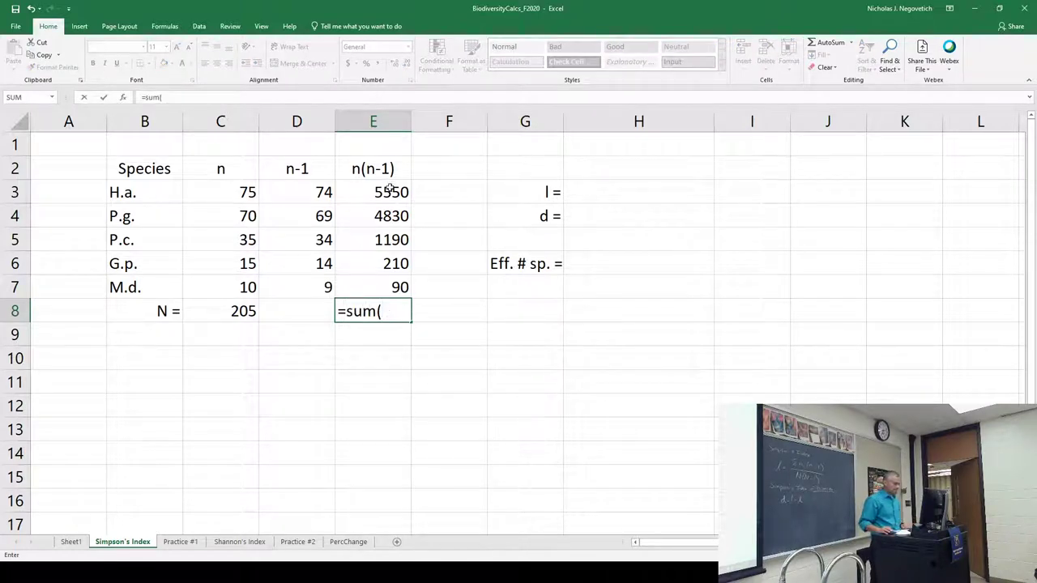
pyautogui.moveTo(389, 192); pyautogui.dragTo(400, 282)
pyautogui.write(')')
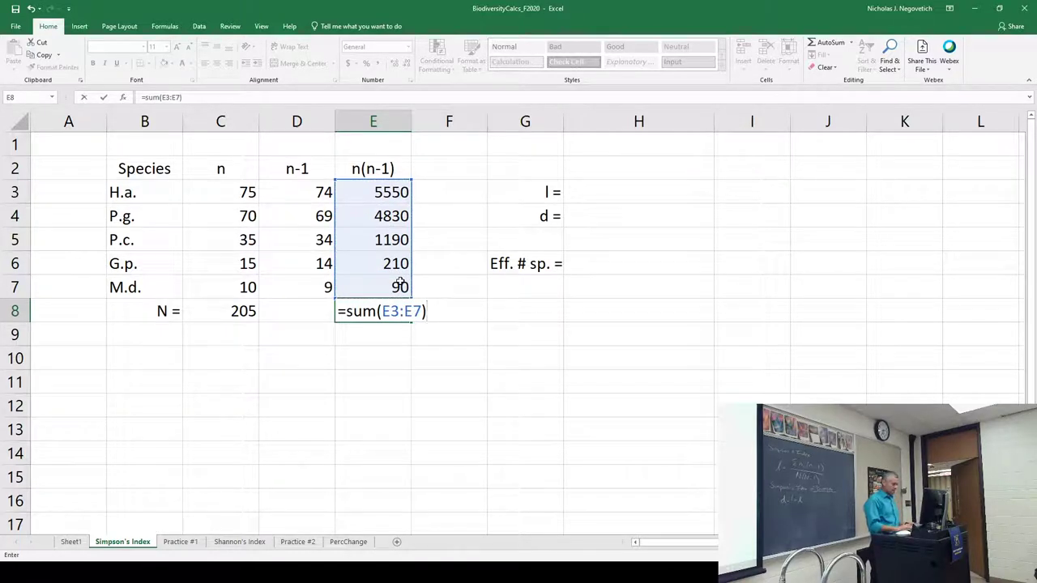
pyautogui.press('Return')
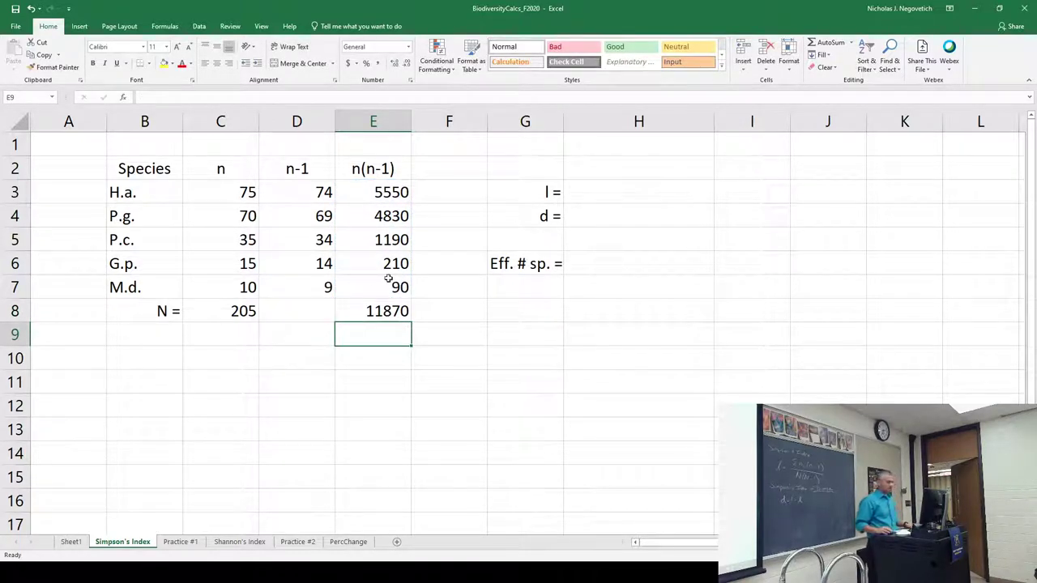
pyautogui.click(386, 312)
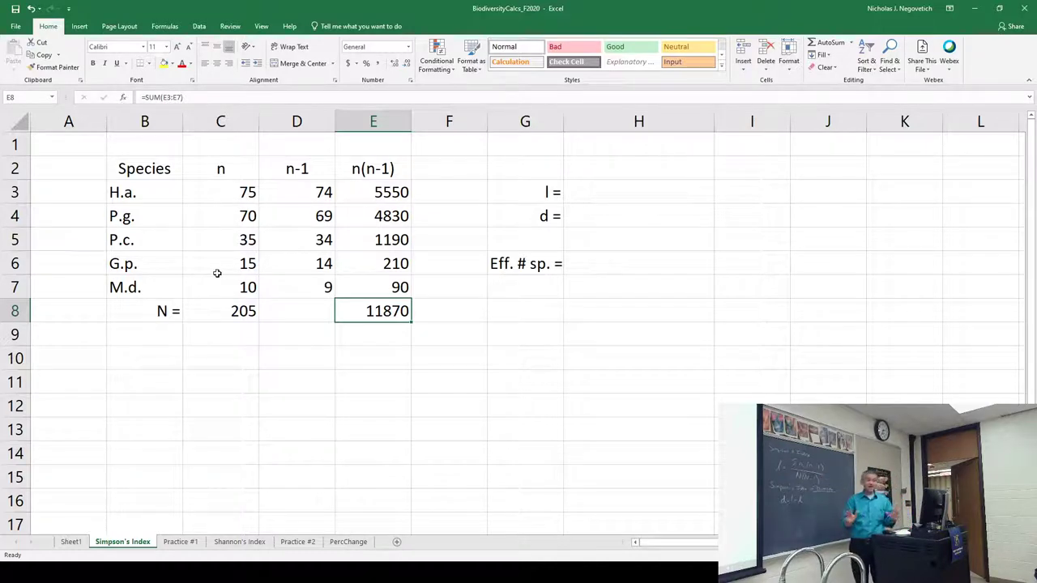
# Enter =E8/(C8*(C8-1)) in H3 so Simpson's I shows 0.284.
pyautogui.click(624, 192)
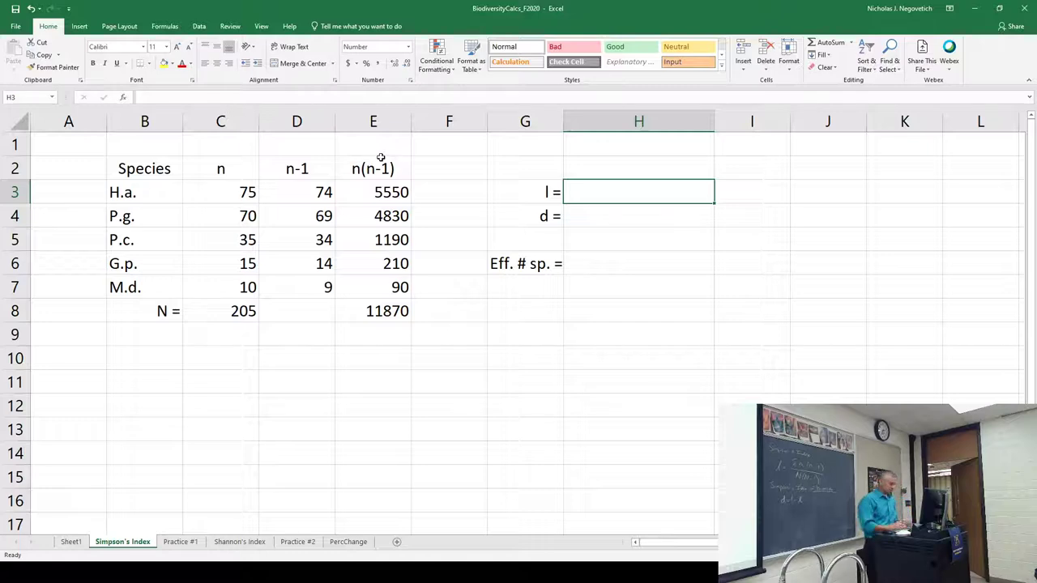
pyautogui.write('=')
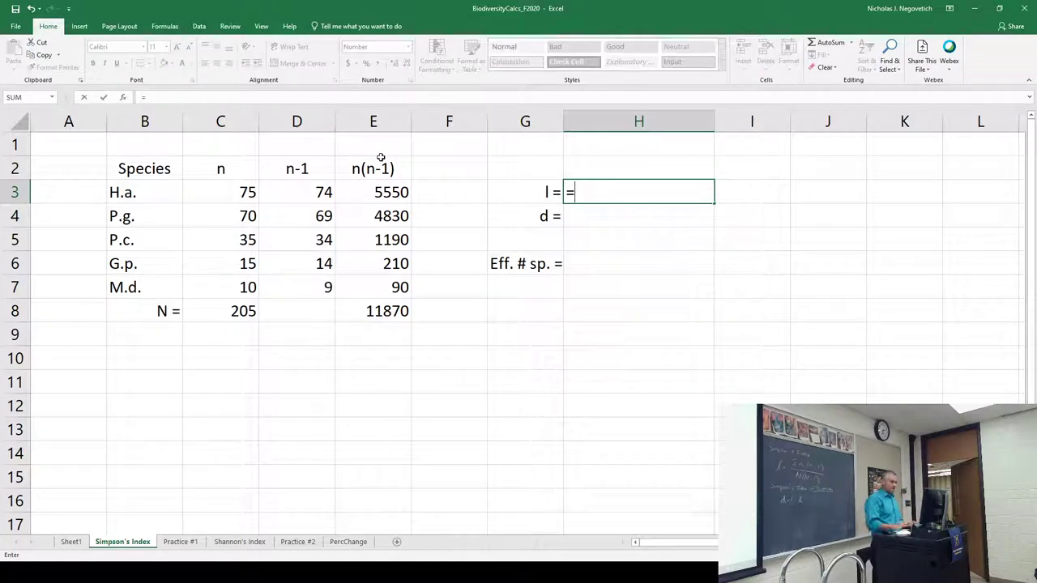
pyautogui.click(402, 311)
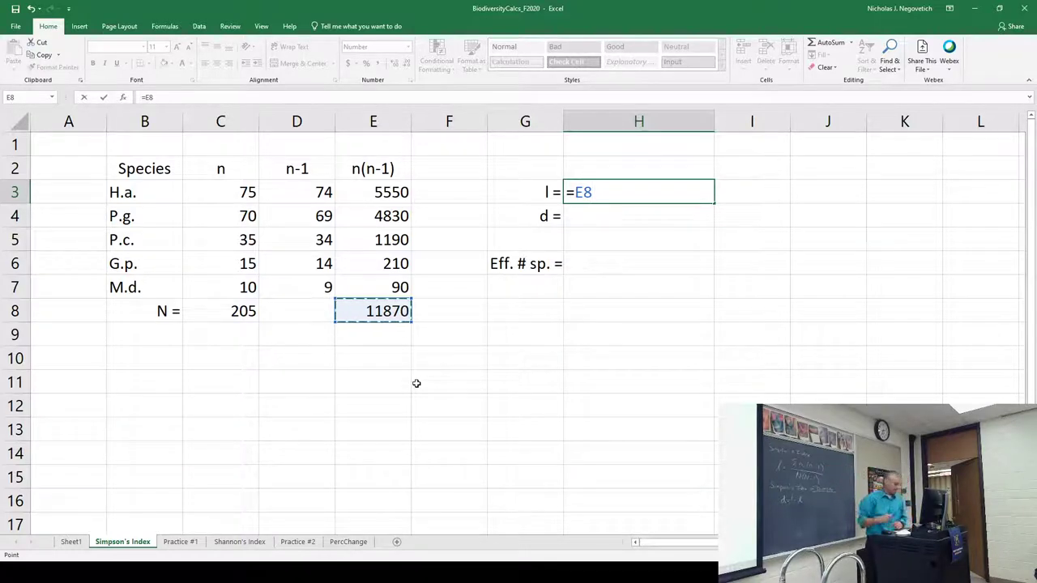
pyautogui.write('/')
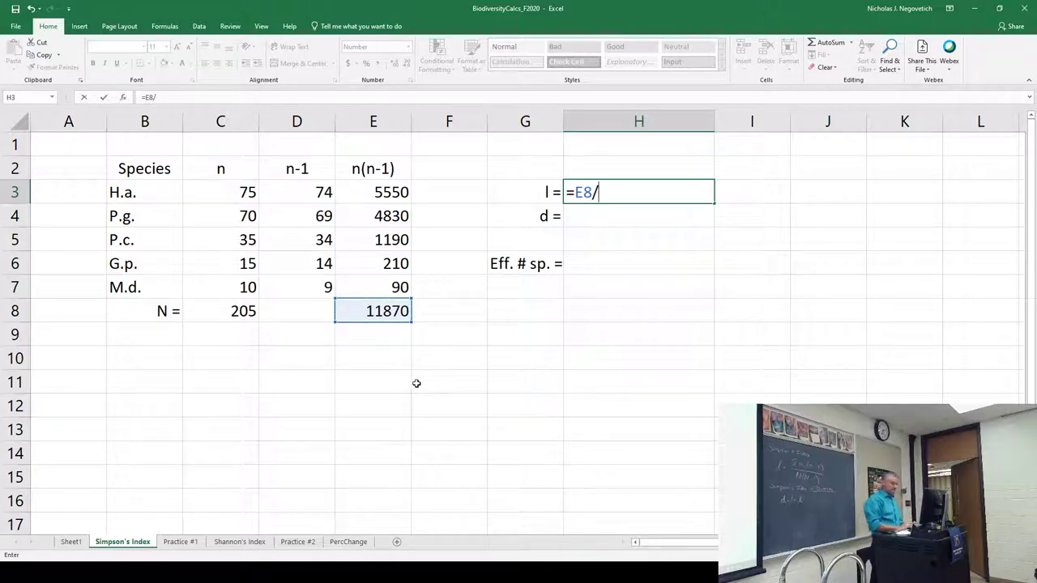
pyautogui.write('(')
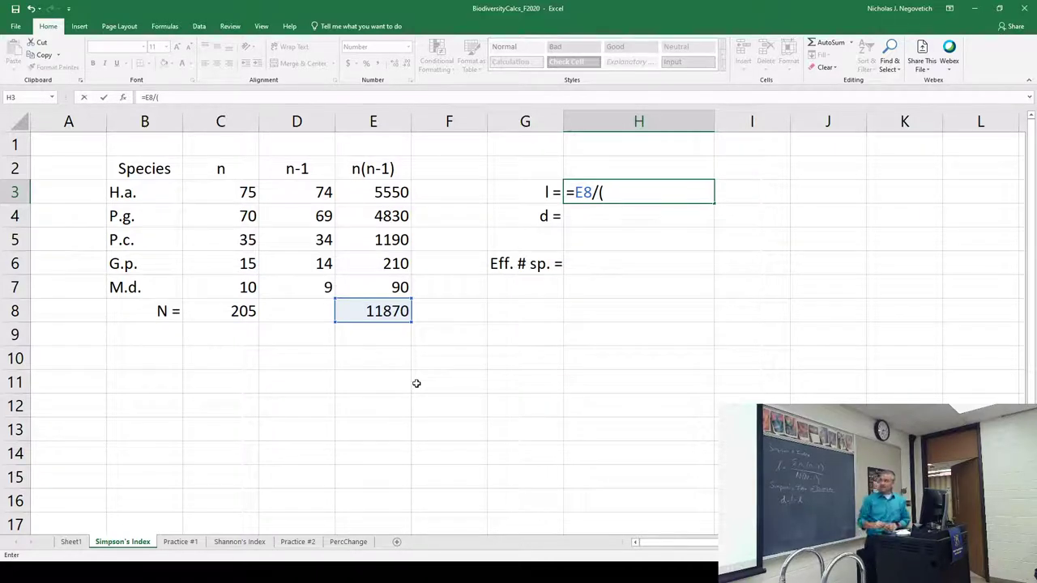
pyautogui.click(243, 314)
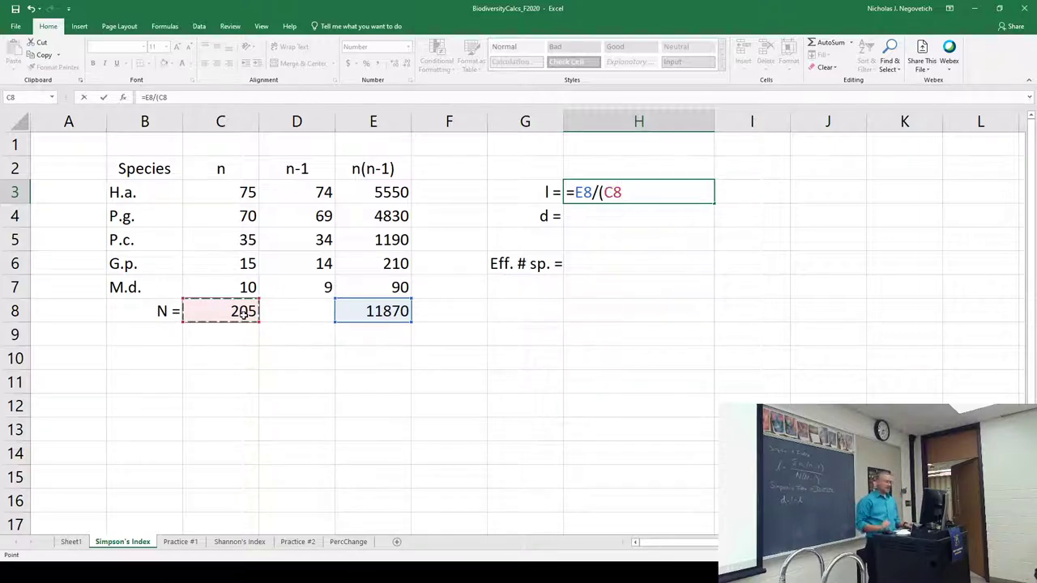
pyautogui.write('*')
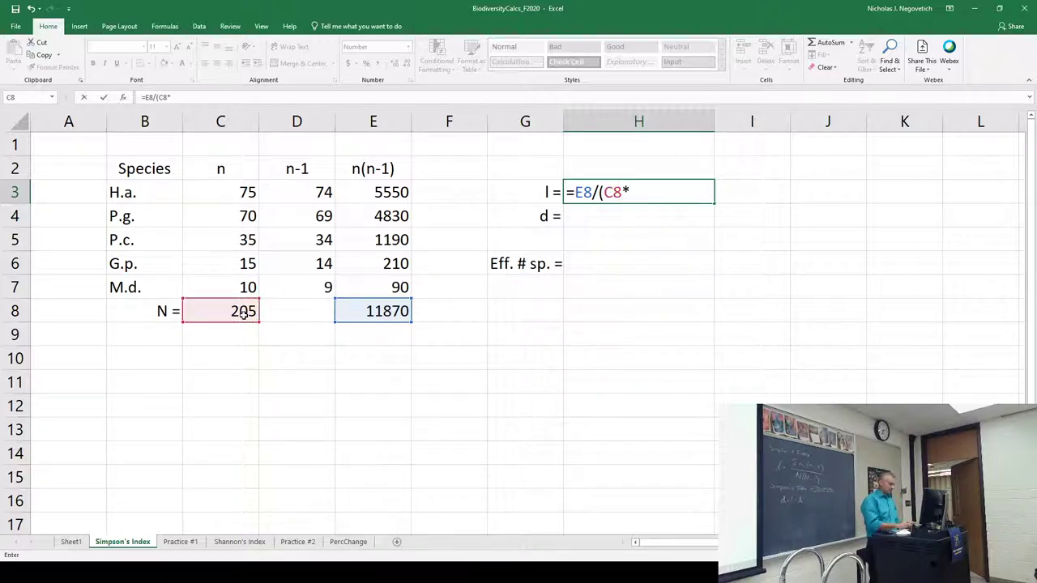
pyautogui.write('(')
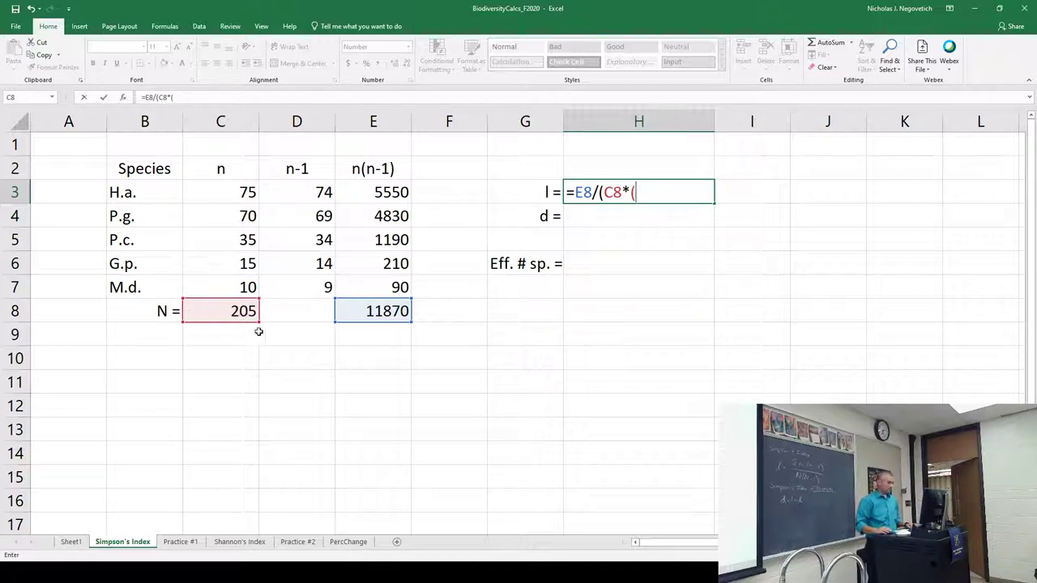
pyautogui.click(248, 313)
pyautogui.write('-')
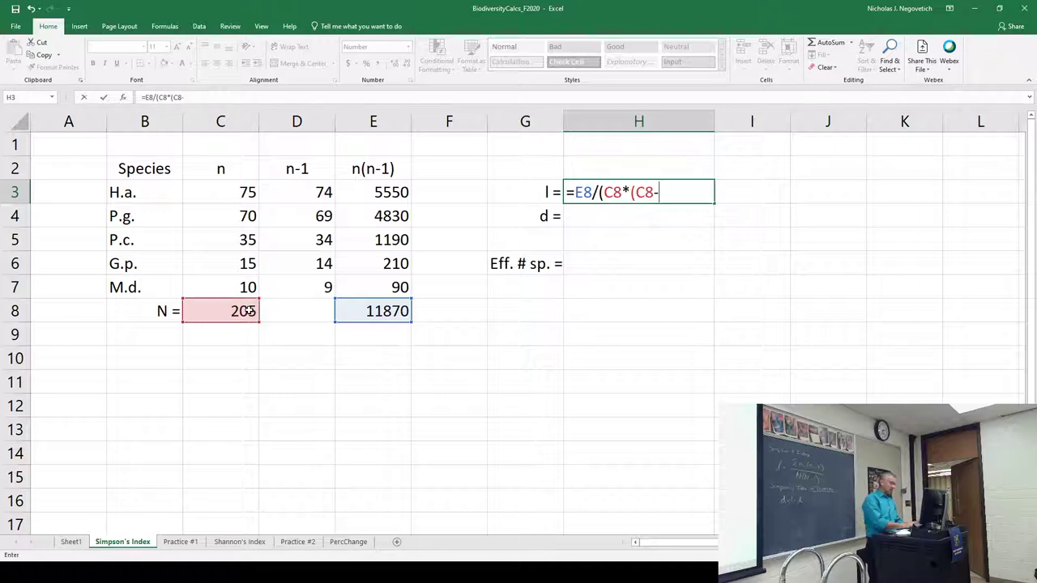
pyautogui.write('1))')
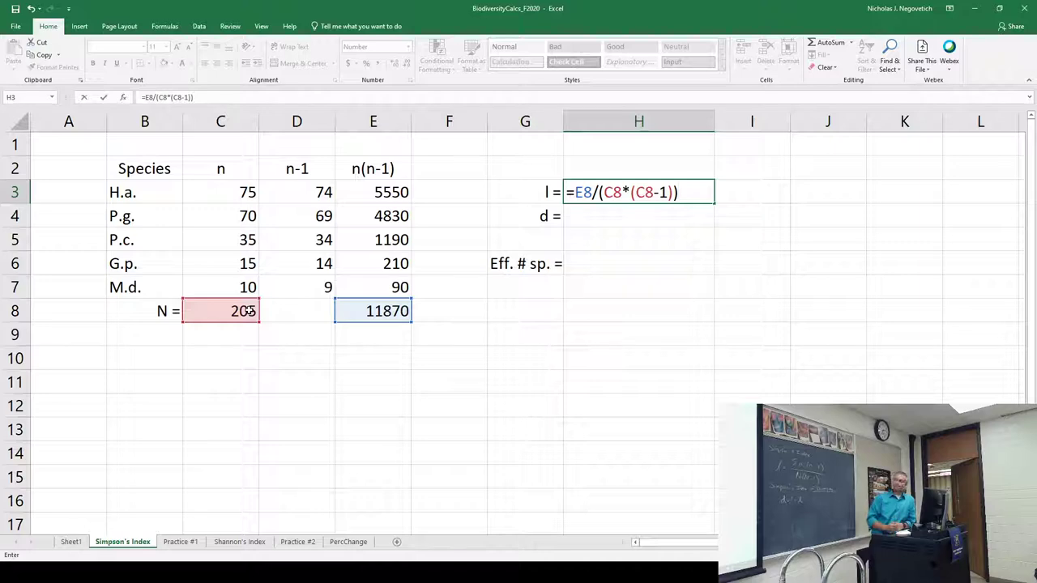
pyautogui.press('Return')
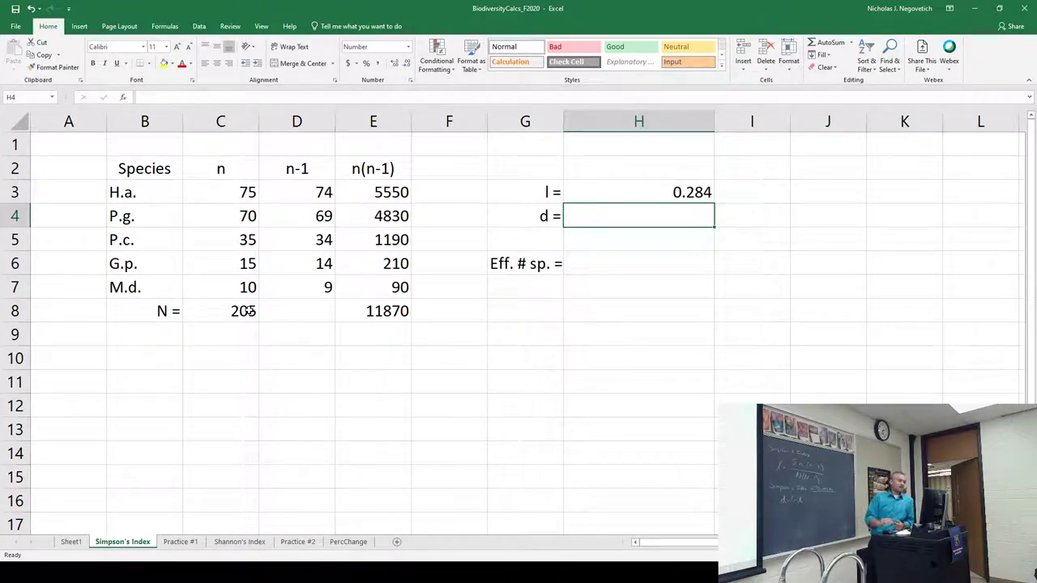
pyautogui.moveTo(130, 163); pyautogui.dragTo(251, 285)
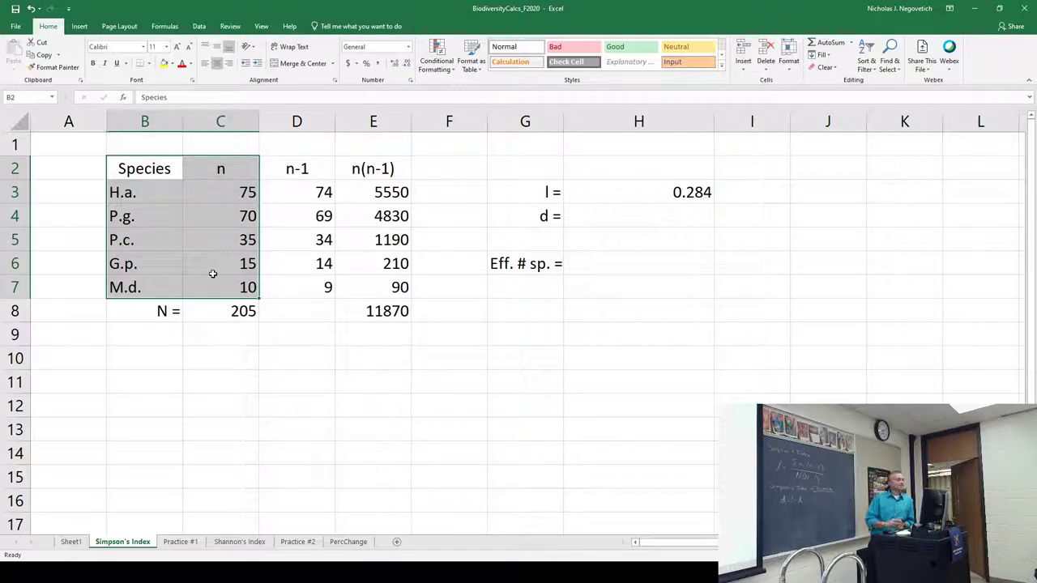
pyautogui.click(653, 189)
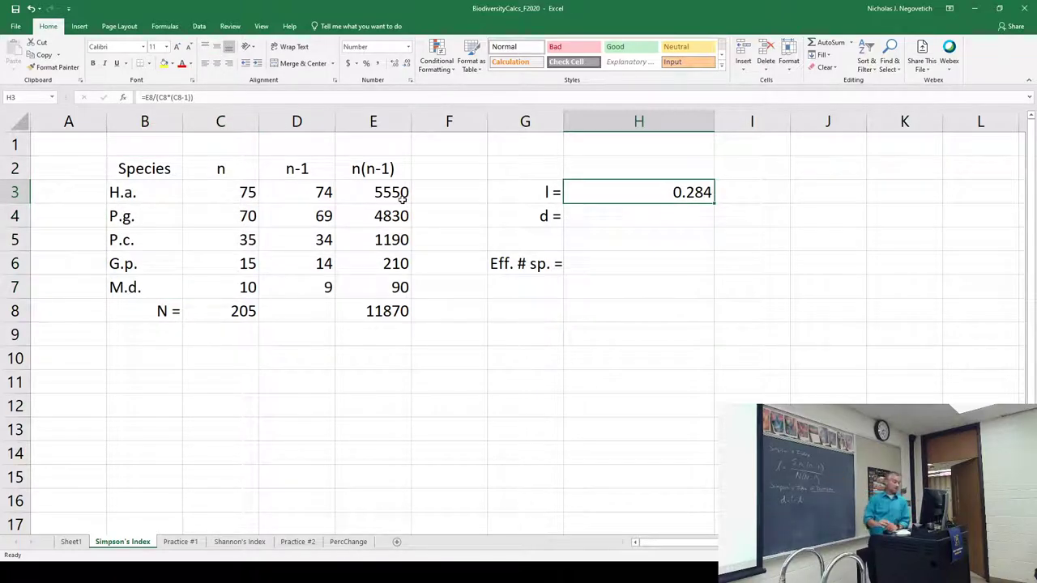
pyautogui.click(356, 311)
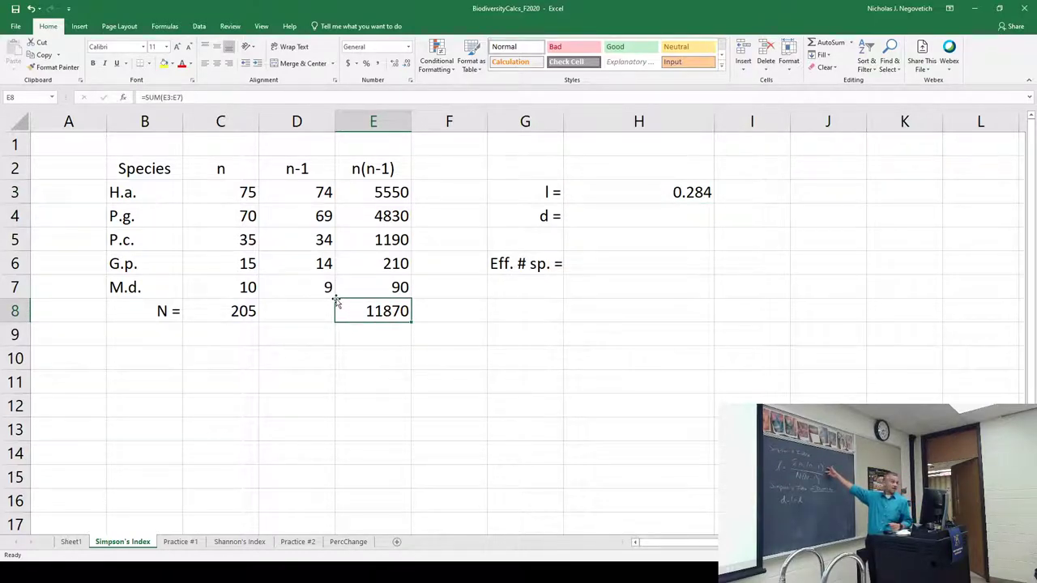
pyautogui.click(678, 191)
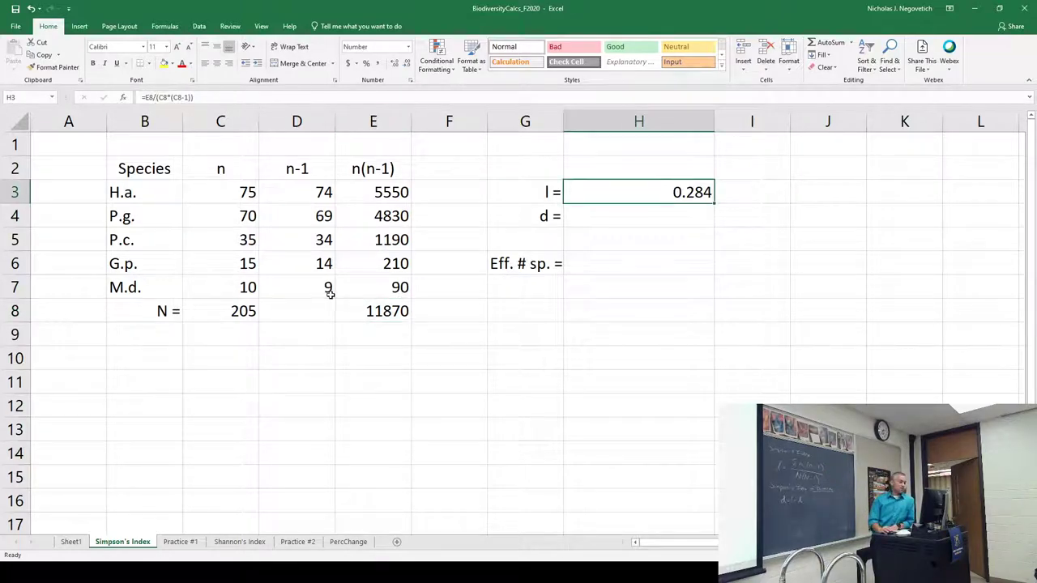
pyautogui.click(188, 97)
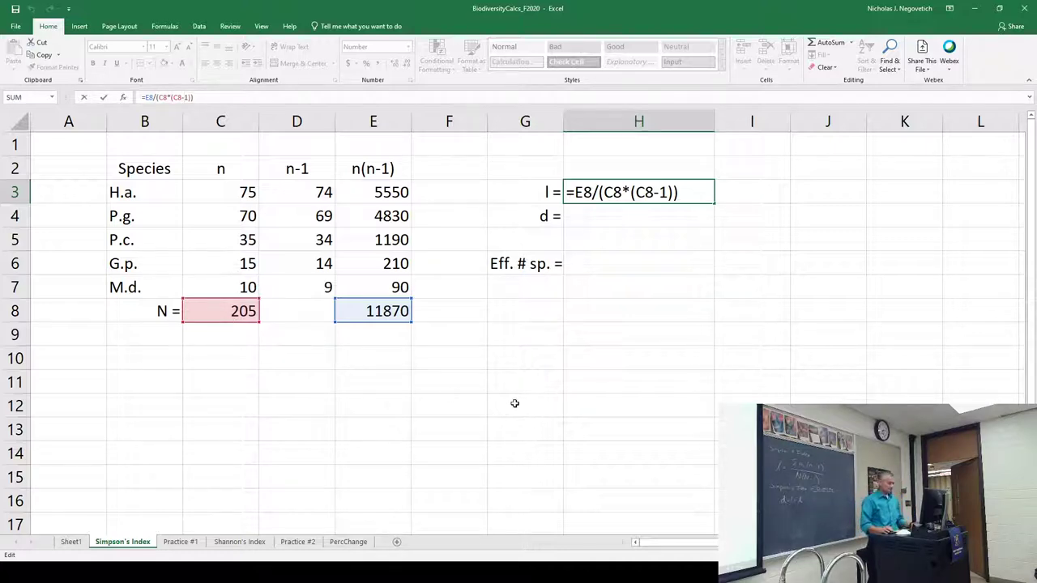
pyautogui.press('Return')
pyautogui.press('Left')
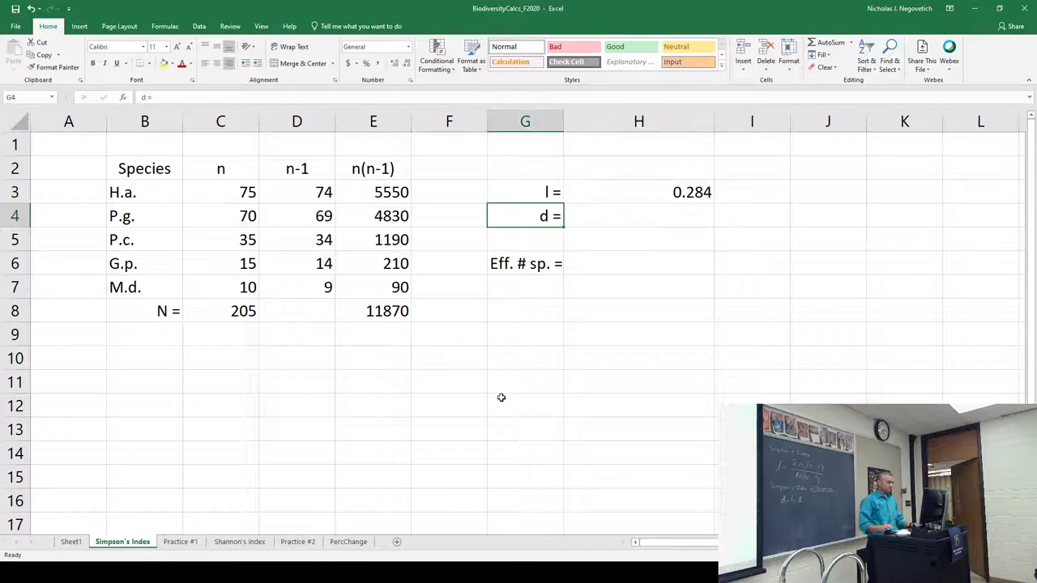
pyautogui.click(244, 197)
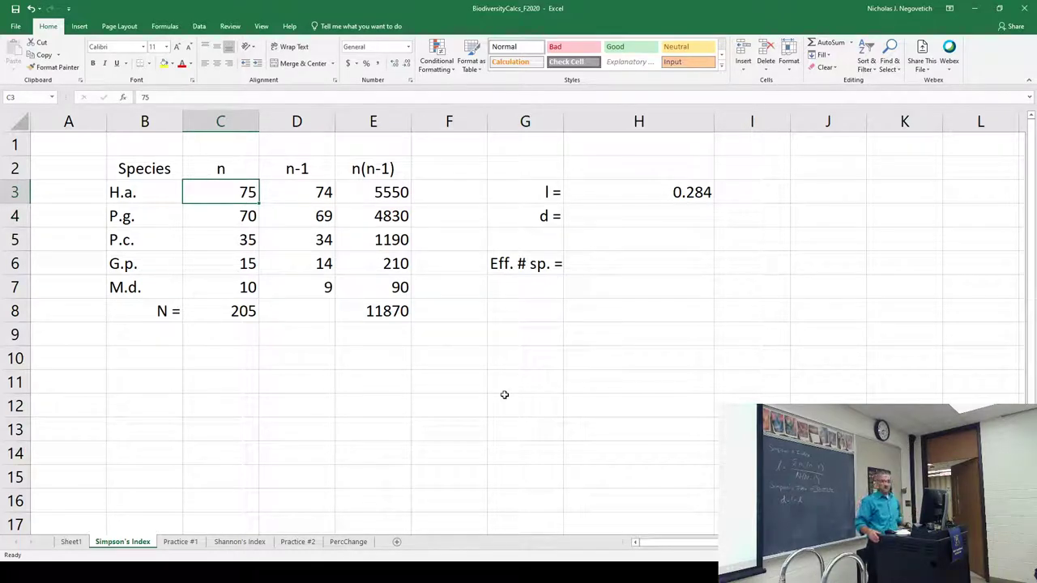
pyautogui.write('105')
pyautogui.press('Return')
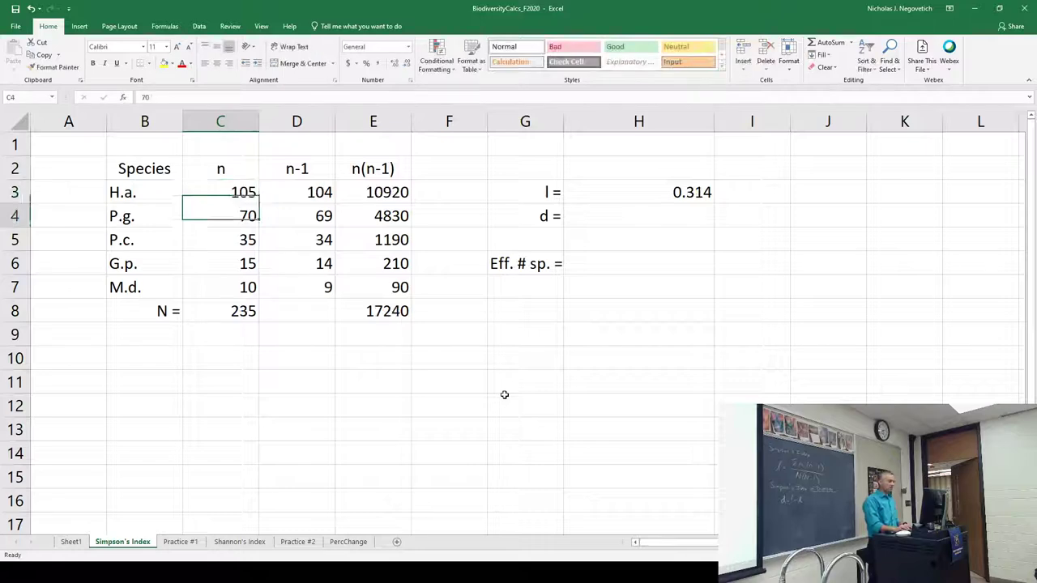
pyautogui.write('90')
pyautogui.press('Return')
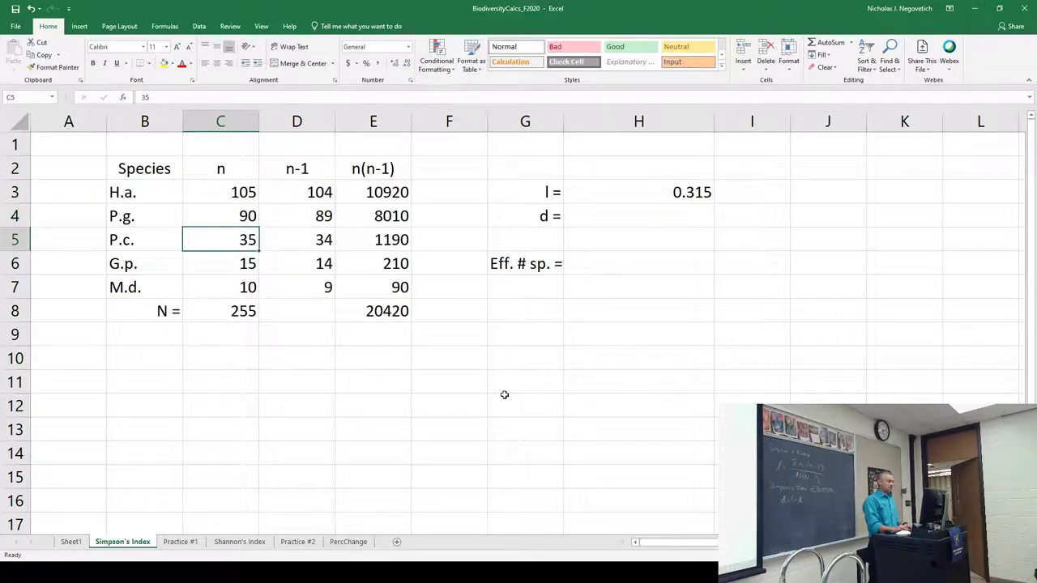
pyautogui.write('20')
pyautogui.press('Return')
pyautogui.write('19')
pyautogui.press('Return')
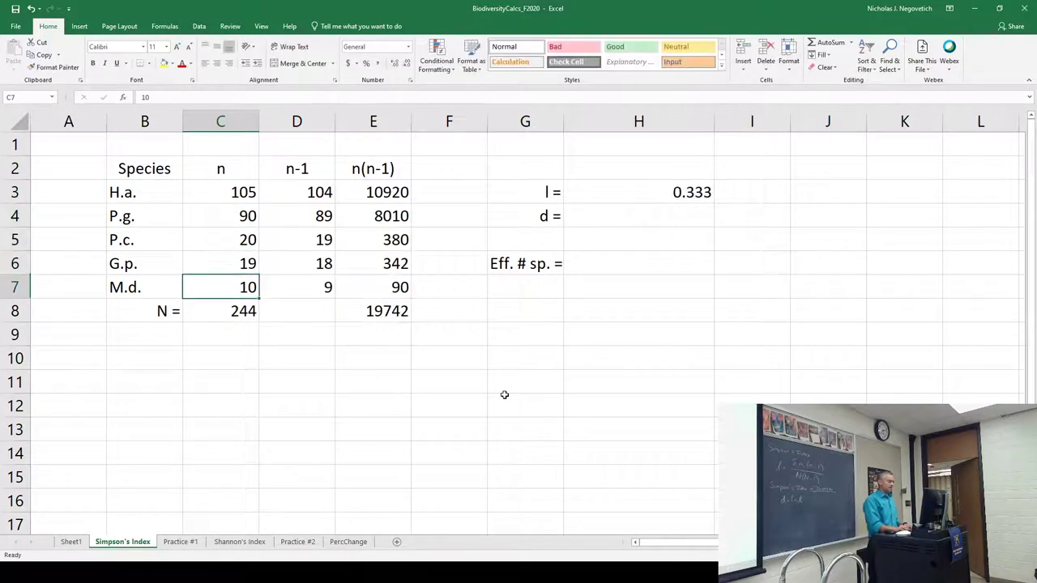
pyautogui.write('15')
pyautogui.press('Return')
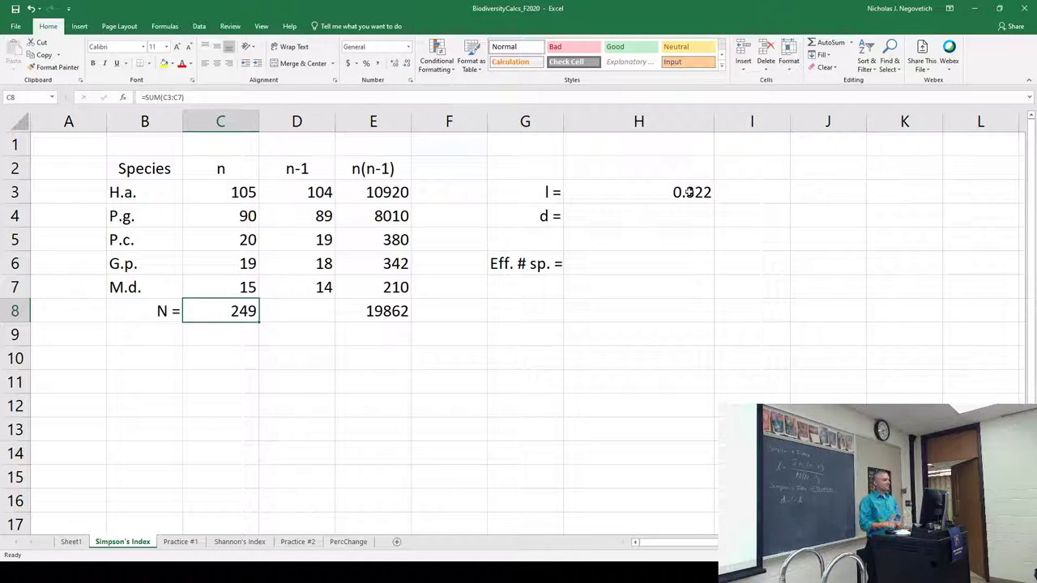
pyautogui.hotkey('ctrl', 'z')
pyautogui.hotkey('ctrl', 'z')
pyautogui.hotkey('ctrl', 'z')
pyautogui.hotkey('ctrl', 'z')
pyautogui.hotkey('ctrl', 'z')
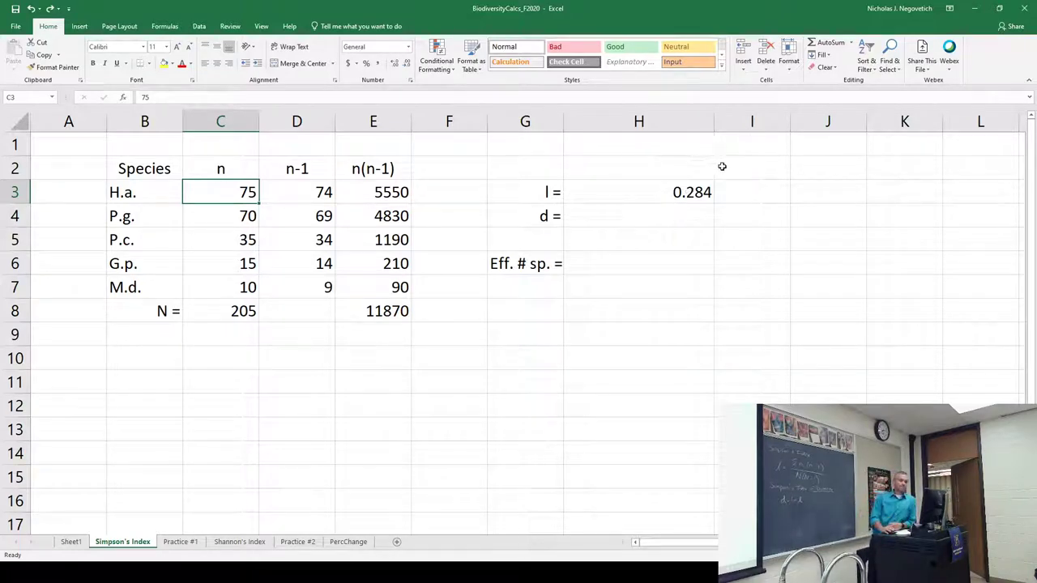
pyautogui.click(693, 192)
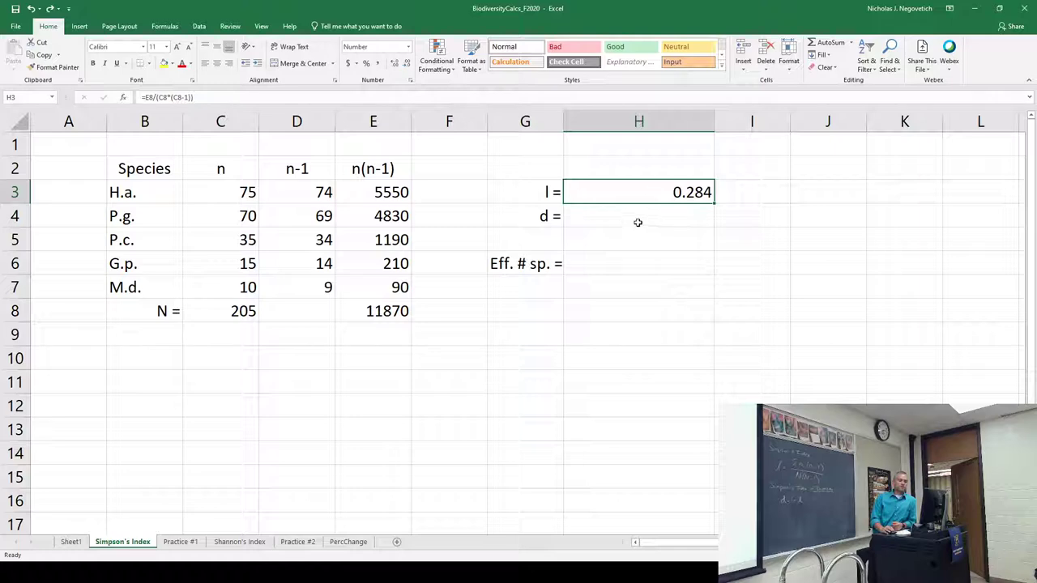
pyautogui.click(639, 220)
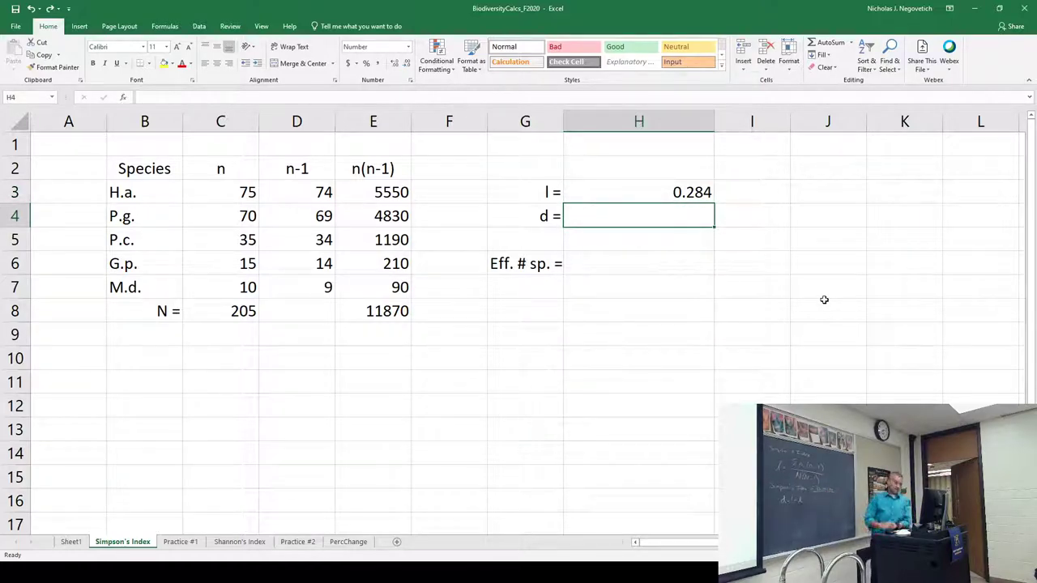
# Enter =1-H3 in H4 so d shows 0.716.
pyautogui.write('=')
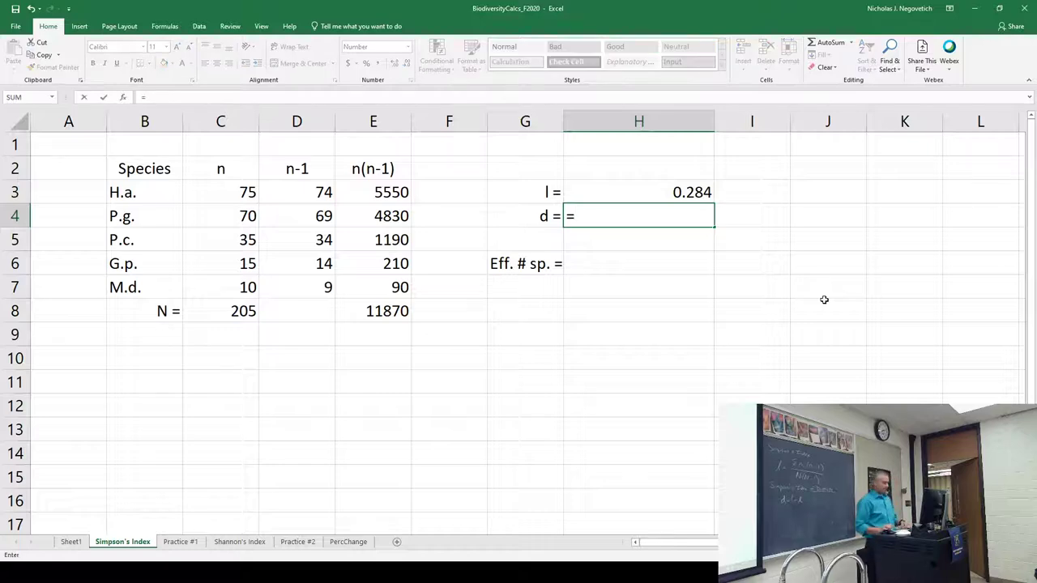
pyautogui.write('1-')
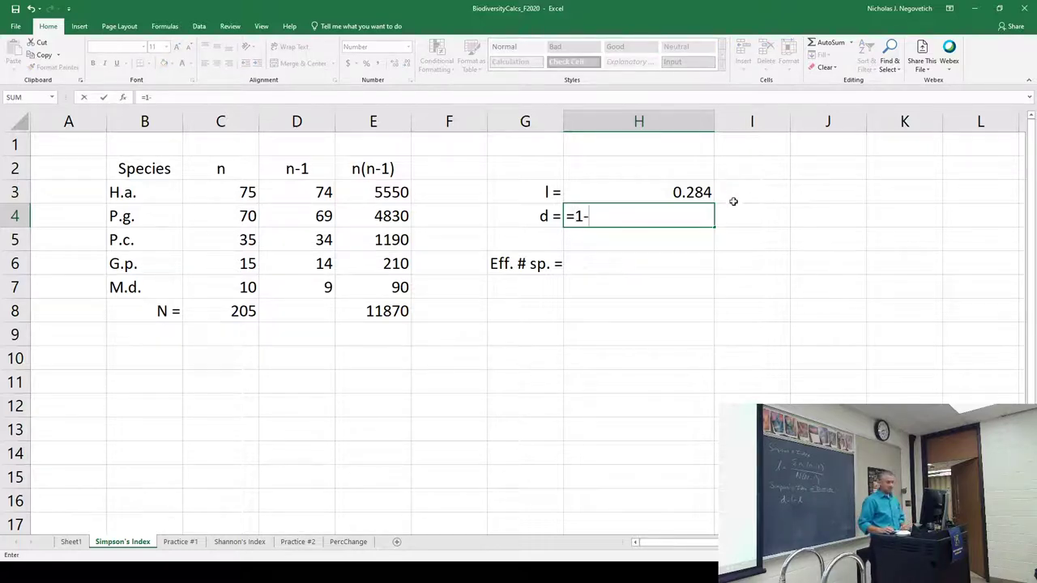
pyautogui.click(706, 192)
pyautogui.press('Return')
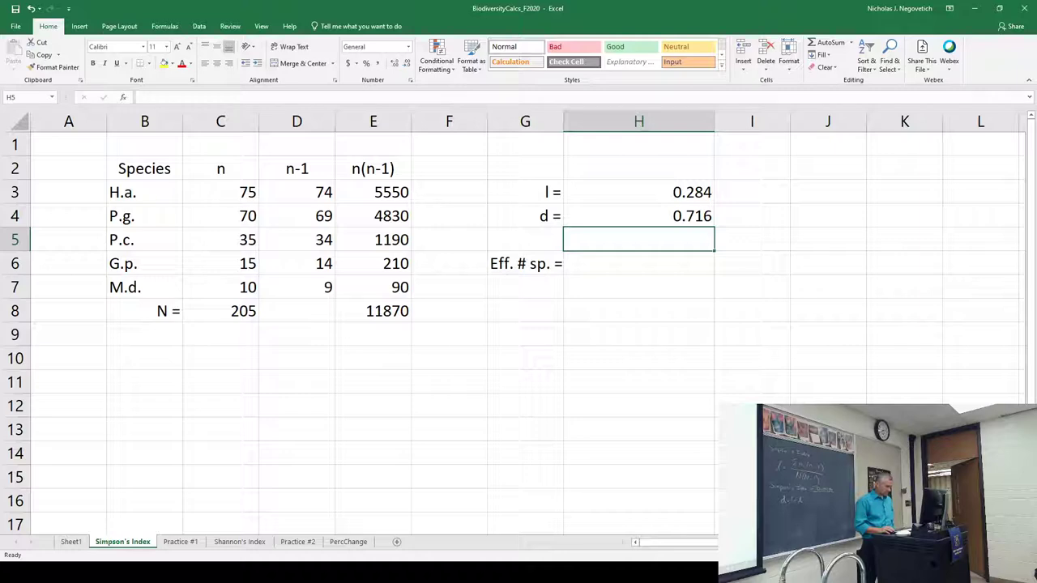
pyautogui.hotkey('alt', 'Tab')
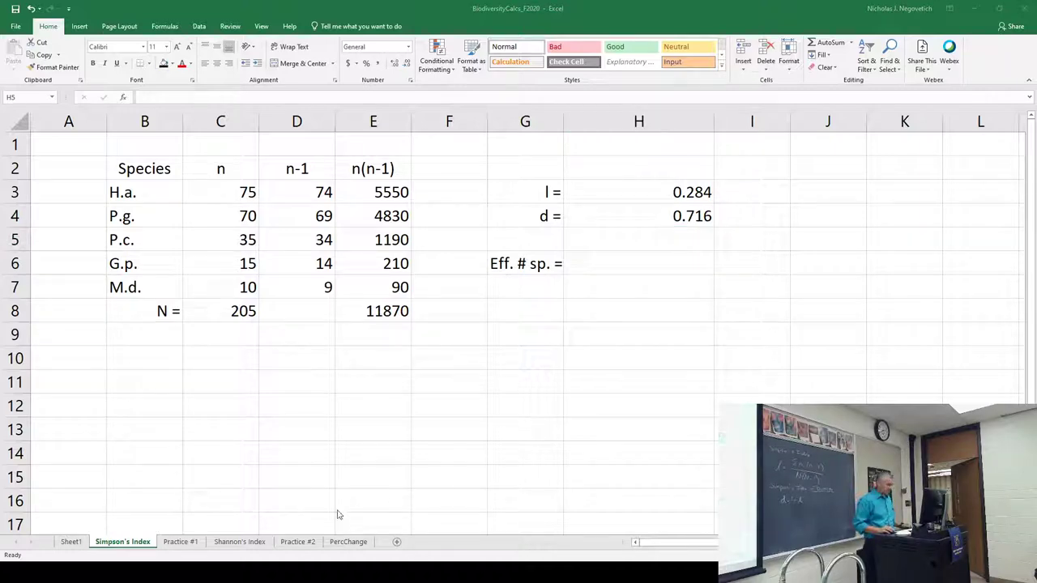
# Return to the workbook and go to the Practice #1 sheet of fish species counts.
pyautogui.click(438, 9)
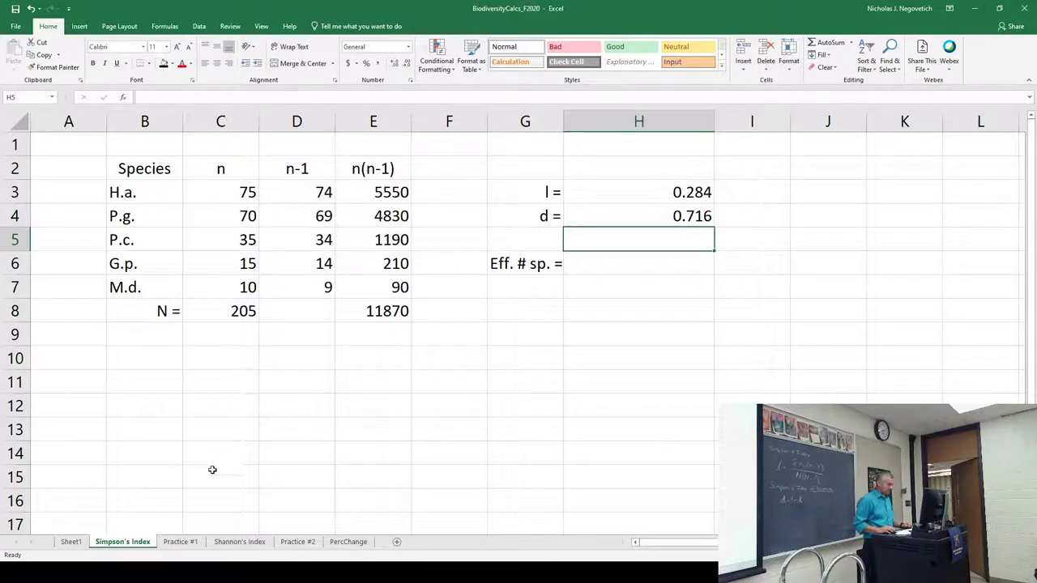
pyautogui.click(182, 542)
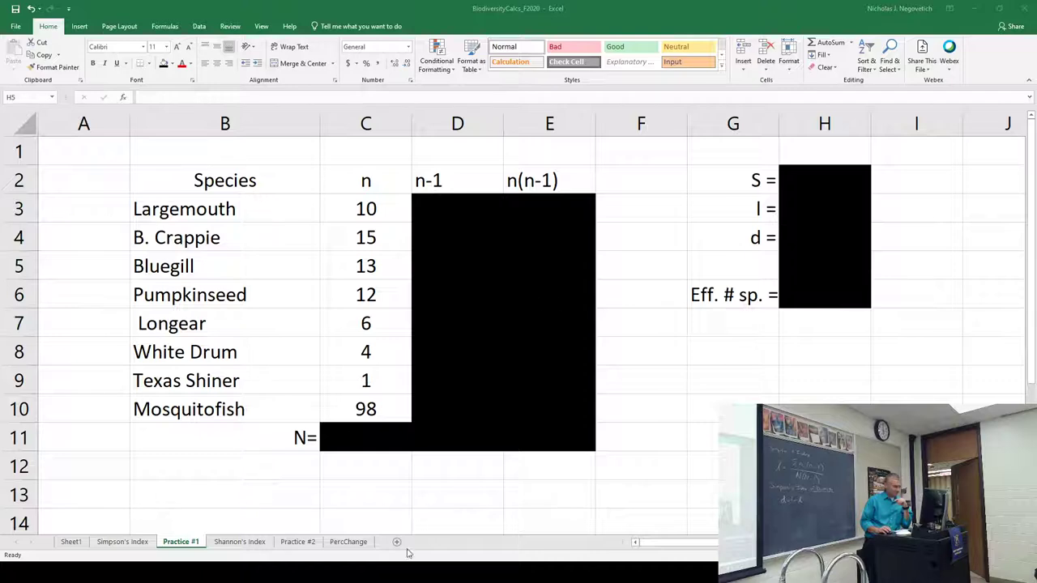
# Remove the black fill from C11 and D3:E11 to reveal N = 159 and the n-1, n(n-1) columns.
pyautogui.click(824, 265)
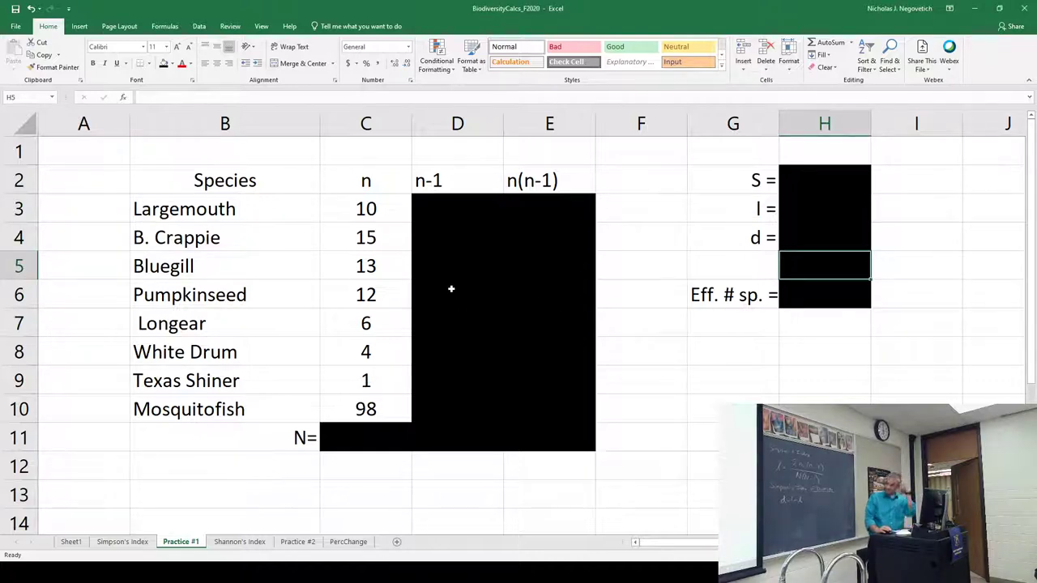
pyautogui.click(363, 429)
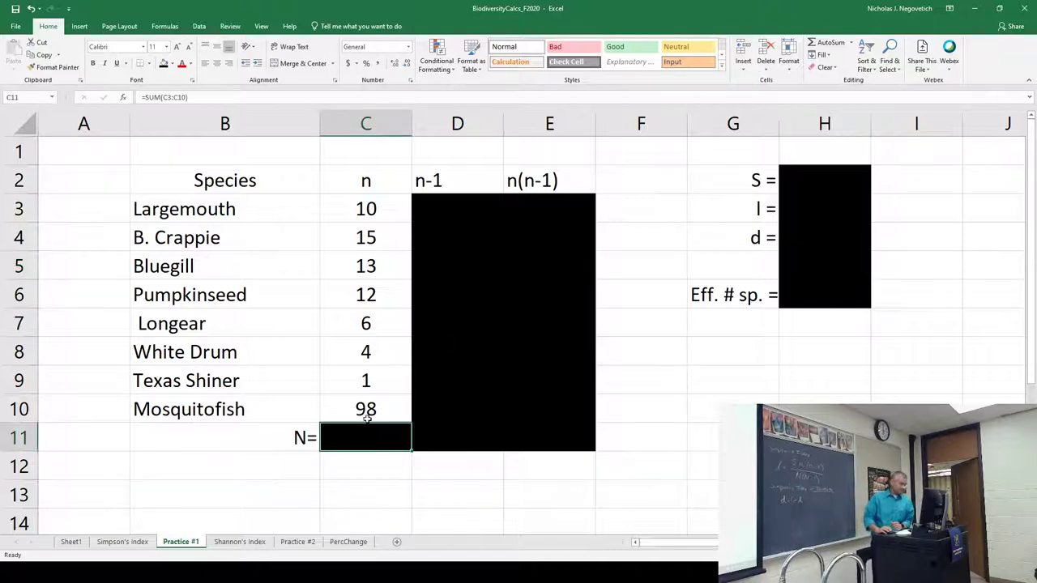
pyautogui.click(166, 65)
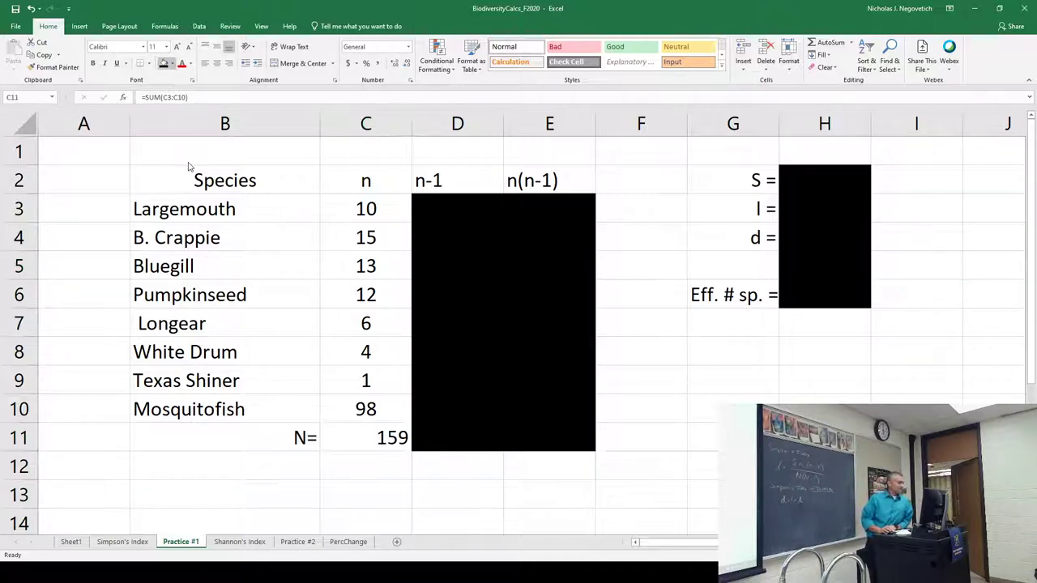
pyautogui.moveTo(452, 216); pyautogui.dragTo(563, 443)
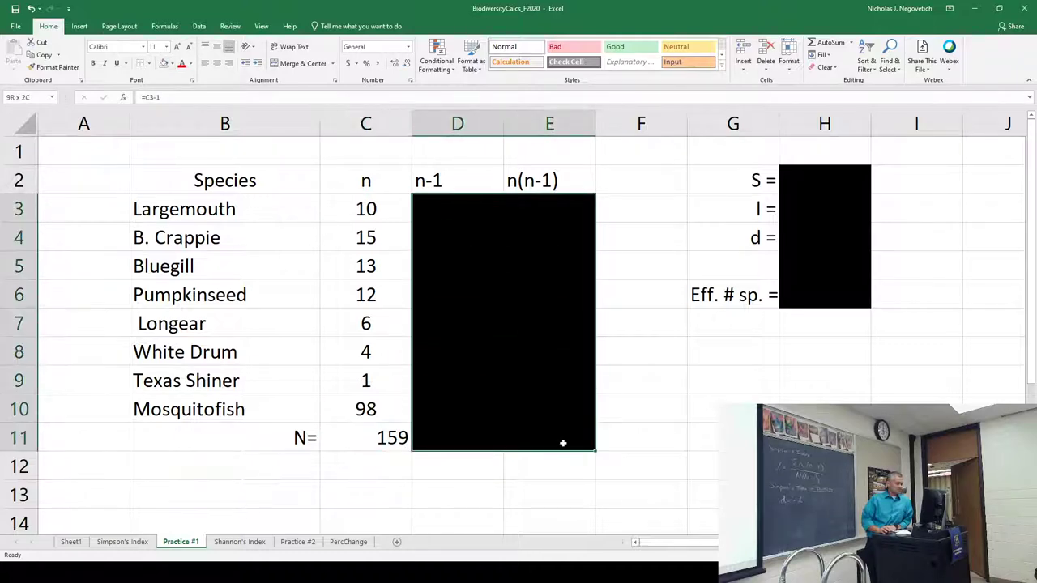
pyautogui.click(164, 65)
# Clear the fill on H2:H5 to reveal S = 8, I = 0.40347 and d = 0.59653.
pyautogui.click(828, 183)
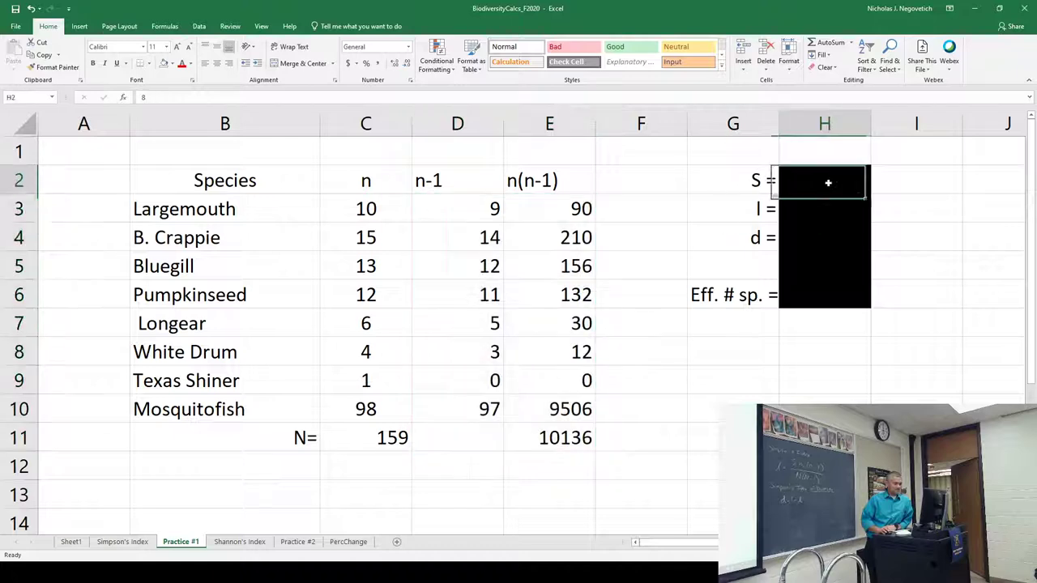
pyautogui.moveTo(828, 183); pyautogui.dragTo(822, 258)
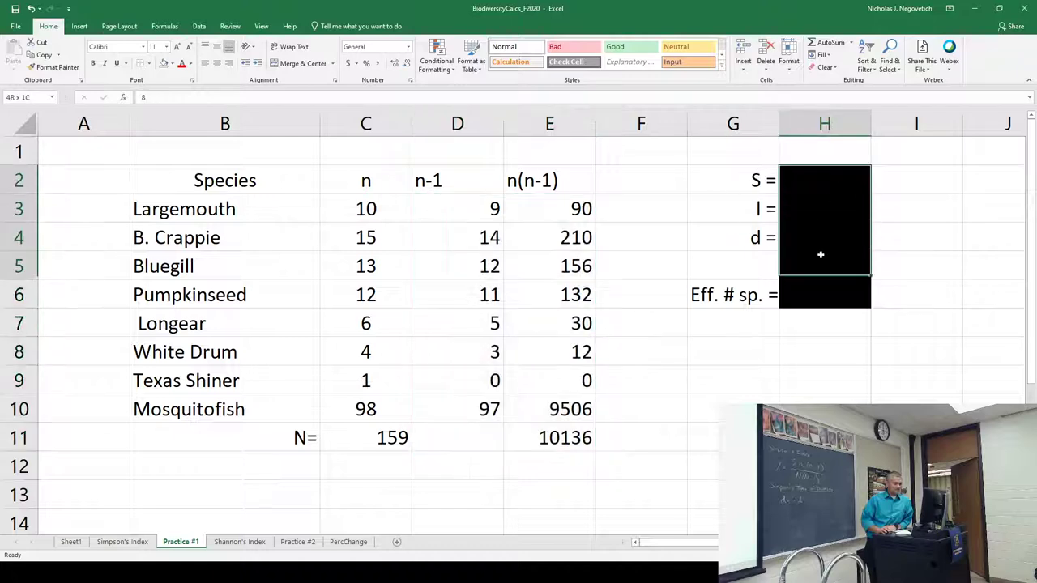
pyautogui.click(165, 64)
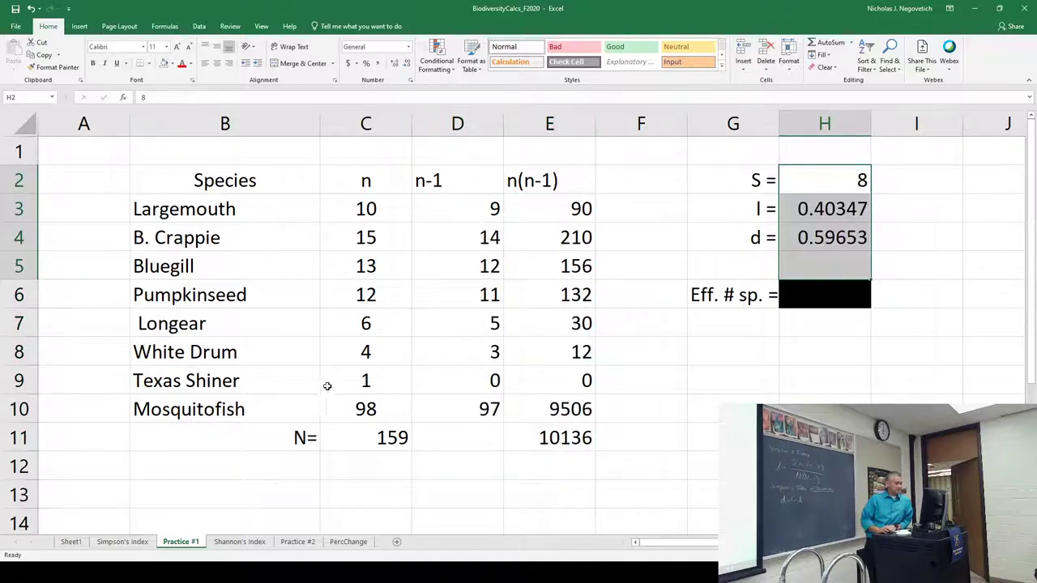
pyautogui.moveTo(240, 180); pyautogui.dragTo(394, 442)
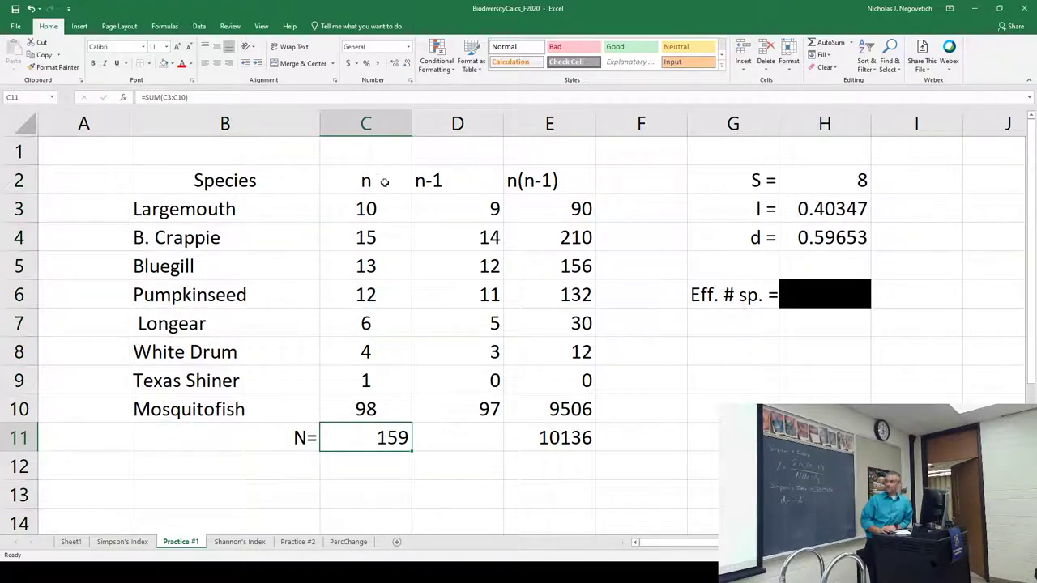
pyautogui.moveTo(368, 208); pyautogui.dragTo(367, 409)
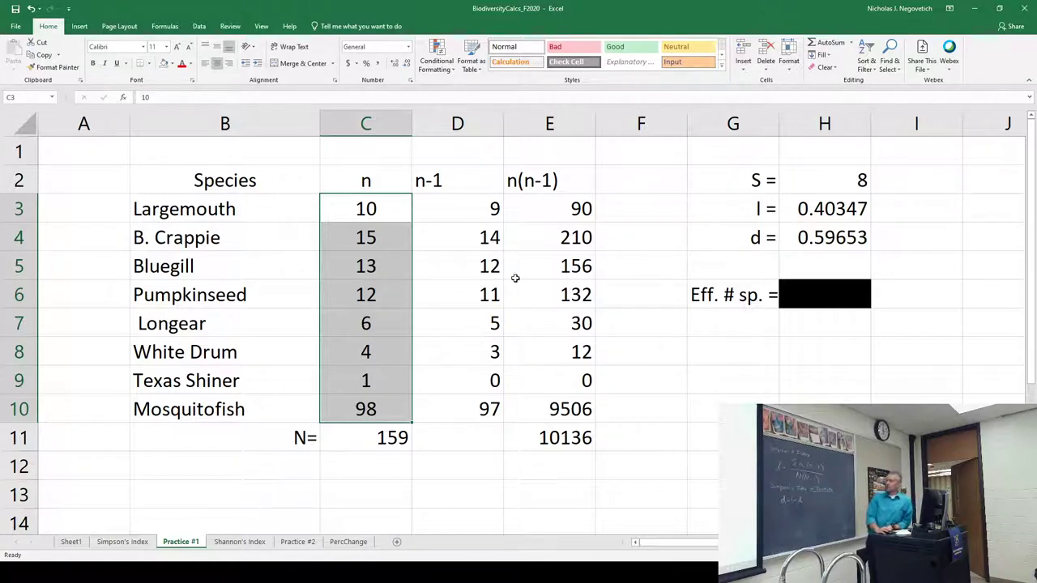
pyautogui.click(394, 211)
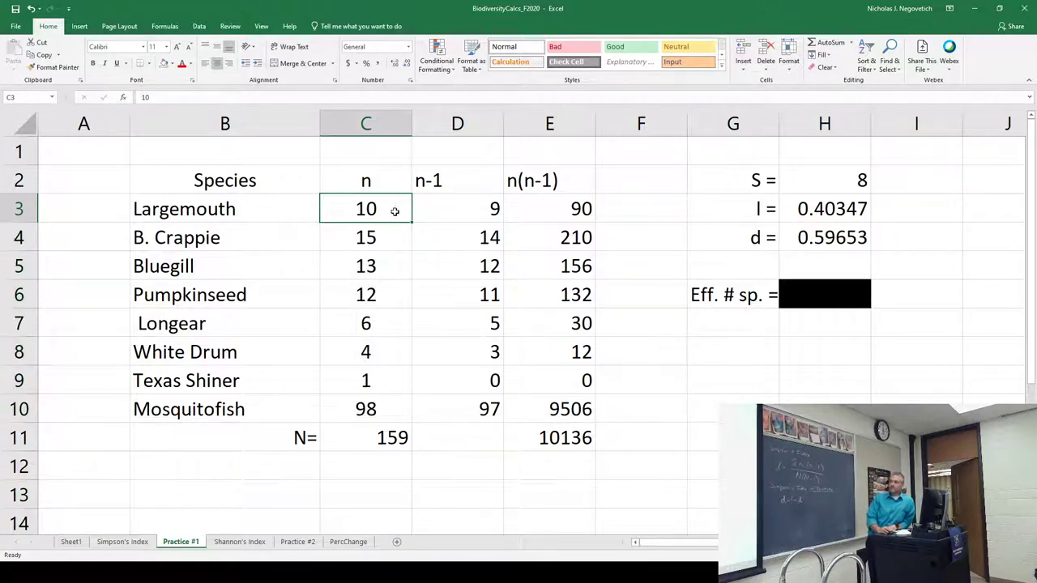
pyautogui.click(392, 238)
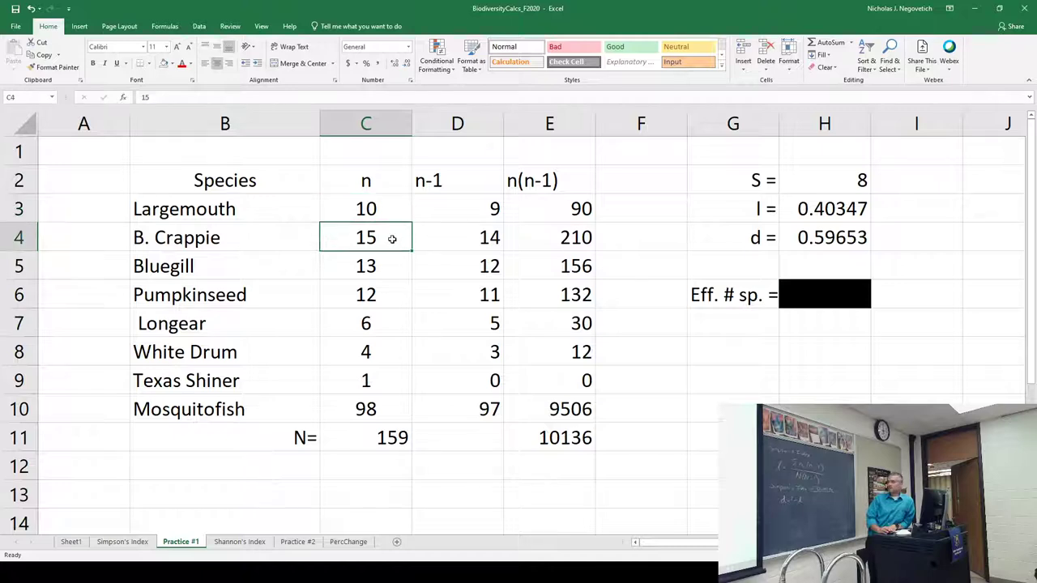
pyautogui.click(389, 264)
pyautogui.click(392, 209)
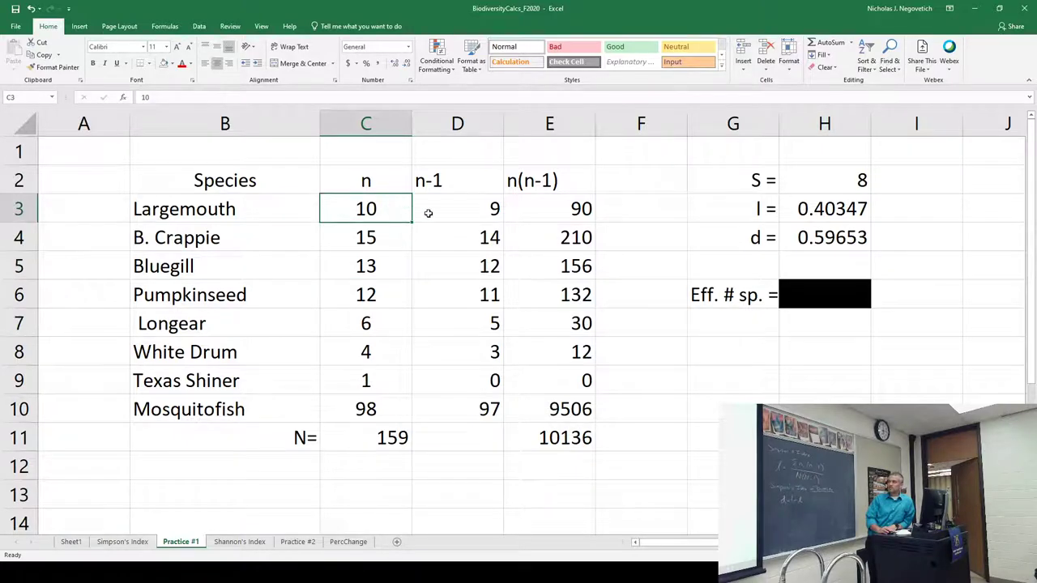
pyautogui.click(473, 205)
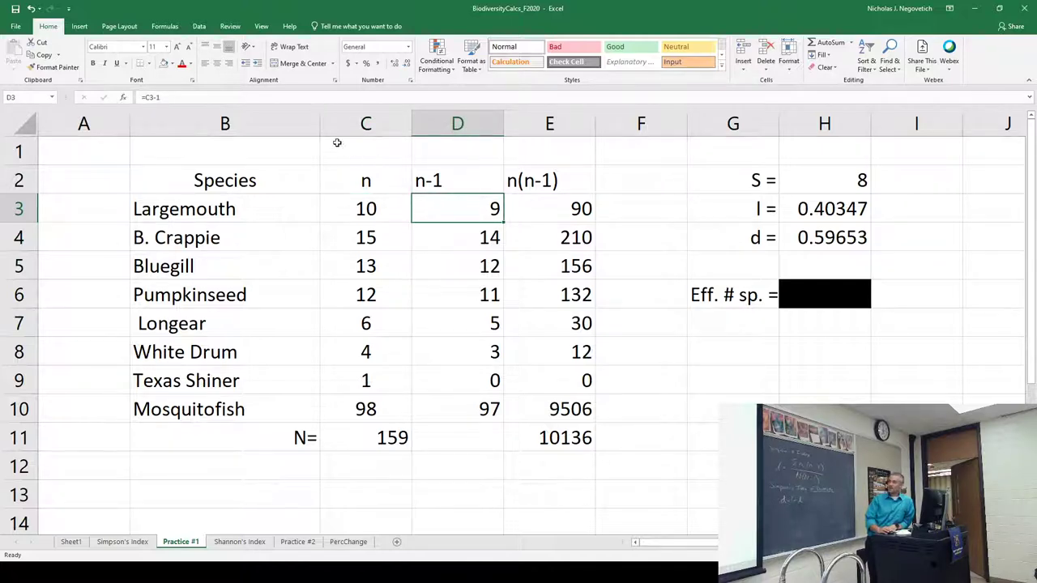
pyautogui.click(532, 209)
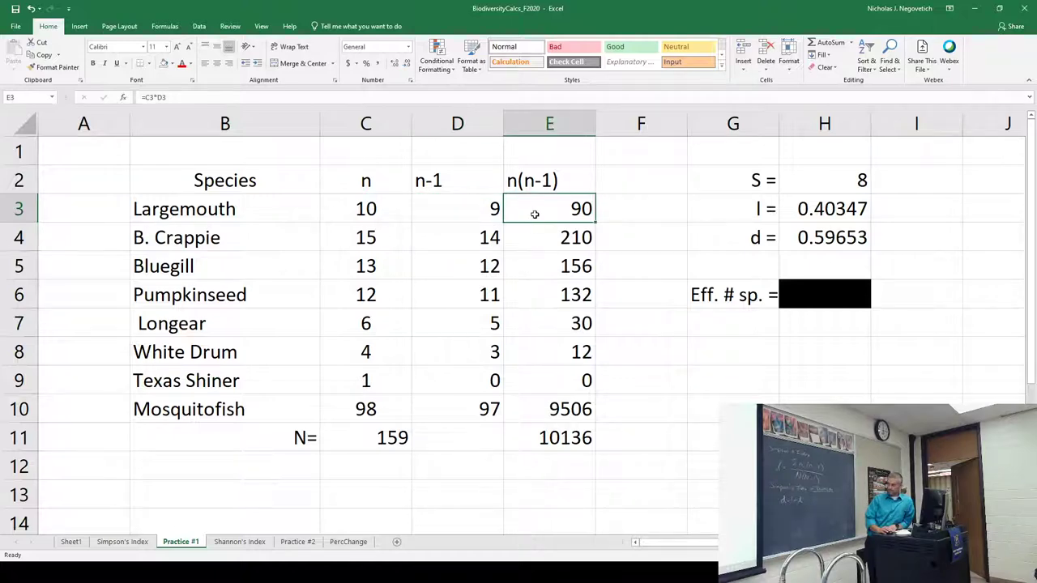
pyautogui.click(370, 209)
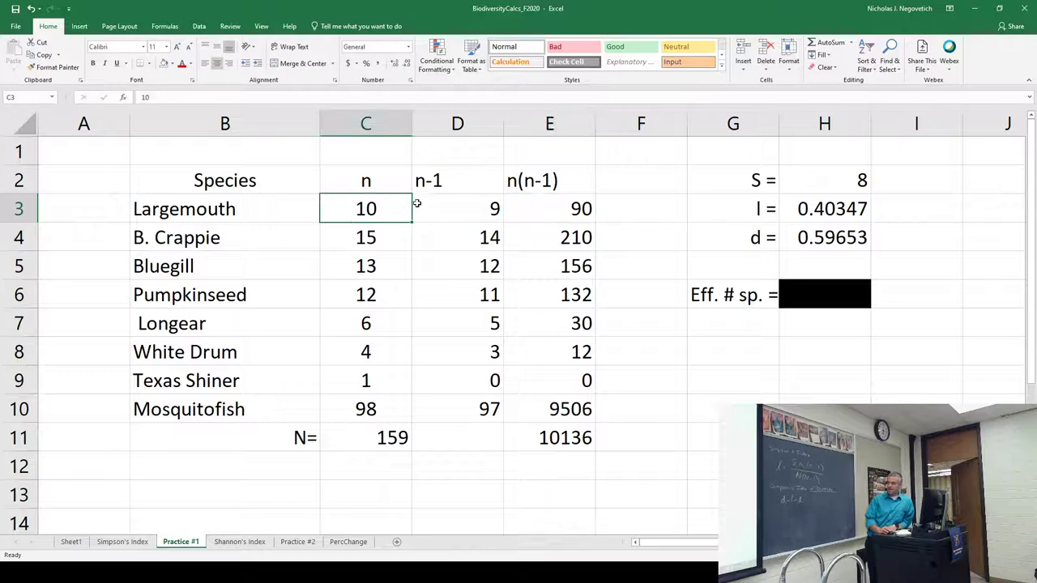
pyautogui.click(443, 210)
pyautogui.click(545, 211)
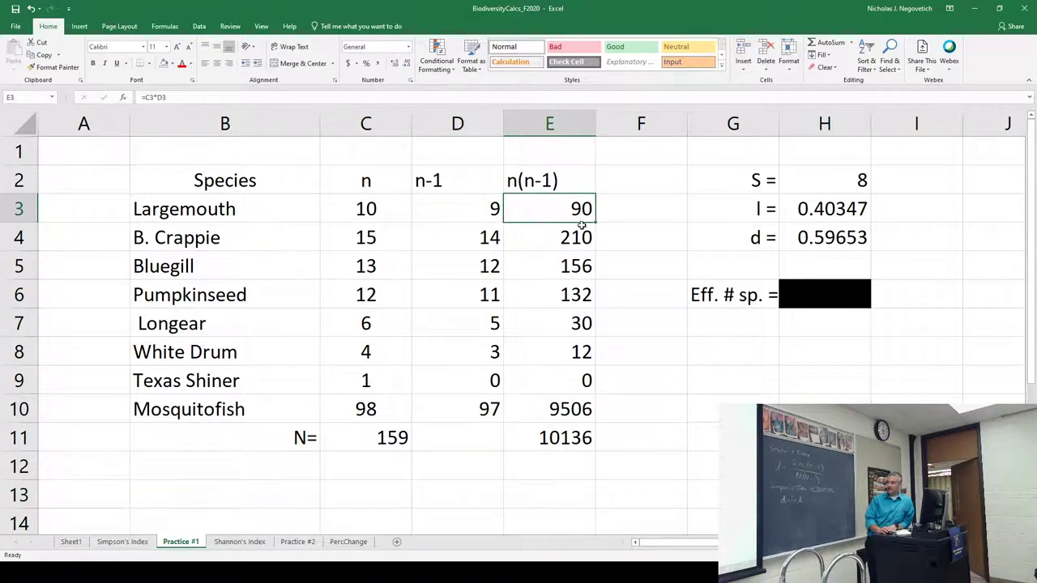
pyautogui.click(565, 443)
pyautogui.moveTo(577, 413); pyautogui.dragTo(572, 208)
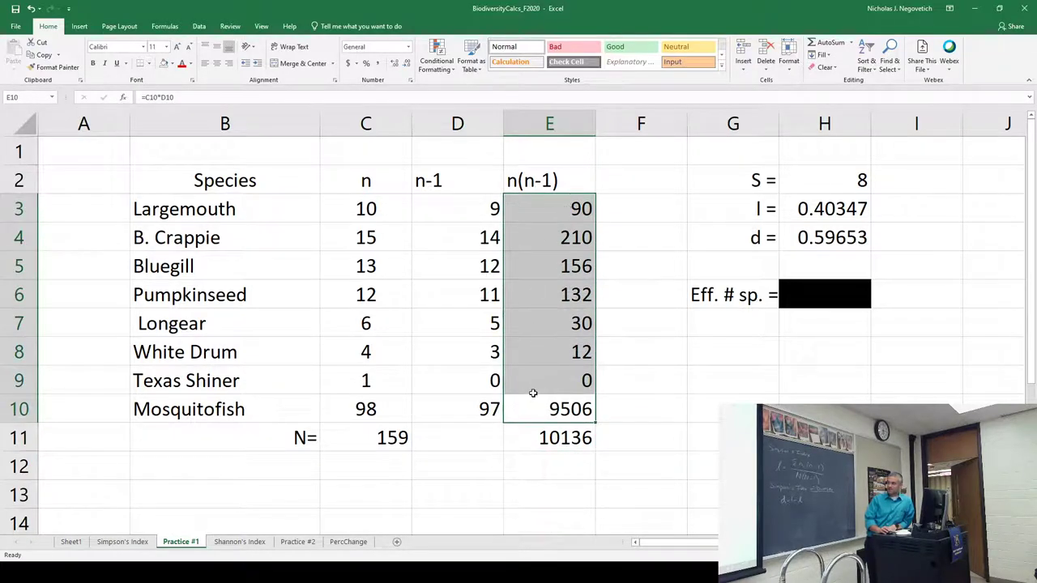
pyautogui.click(551, 444)
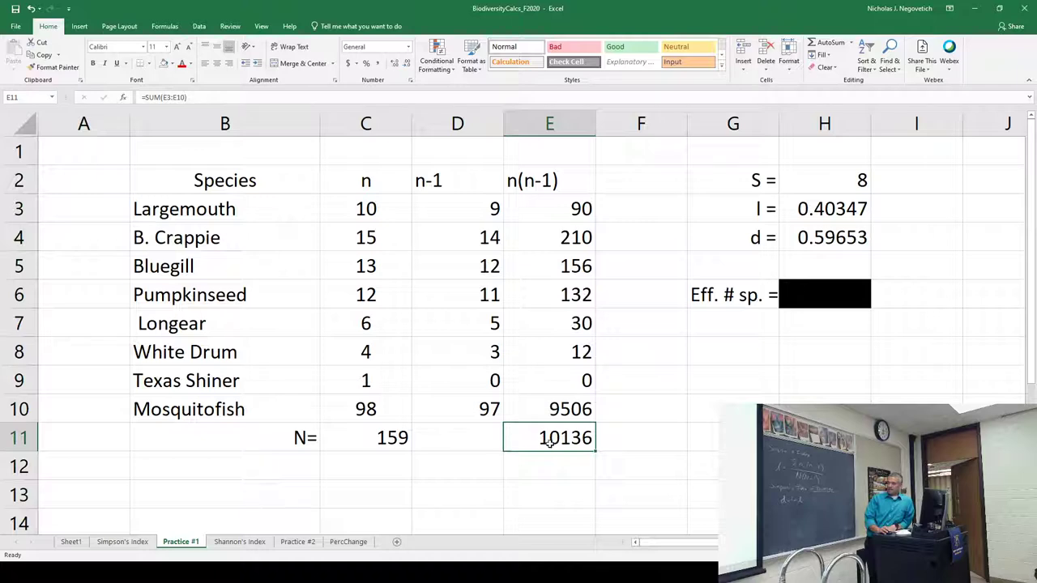
pyautogui.click(810, 217)
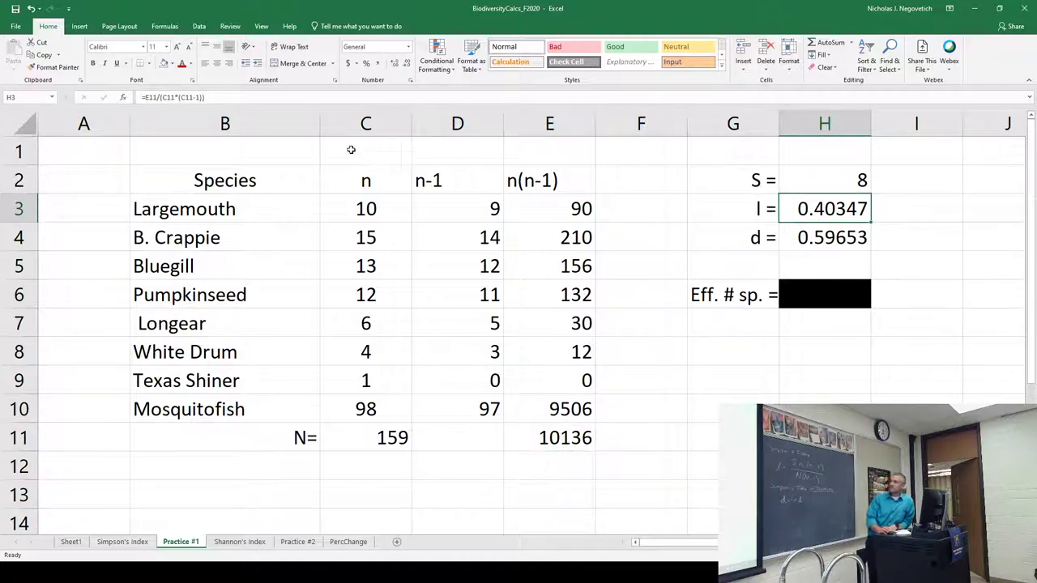
pyautogui.click(236, 99)
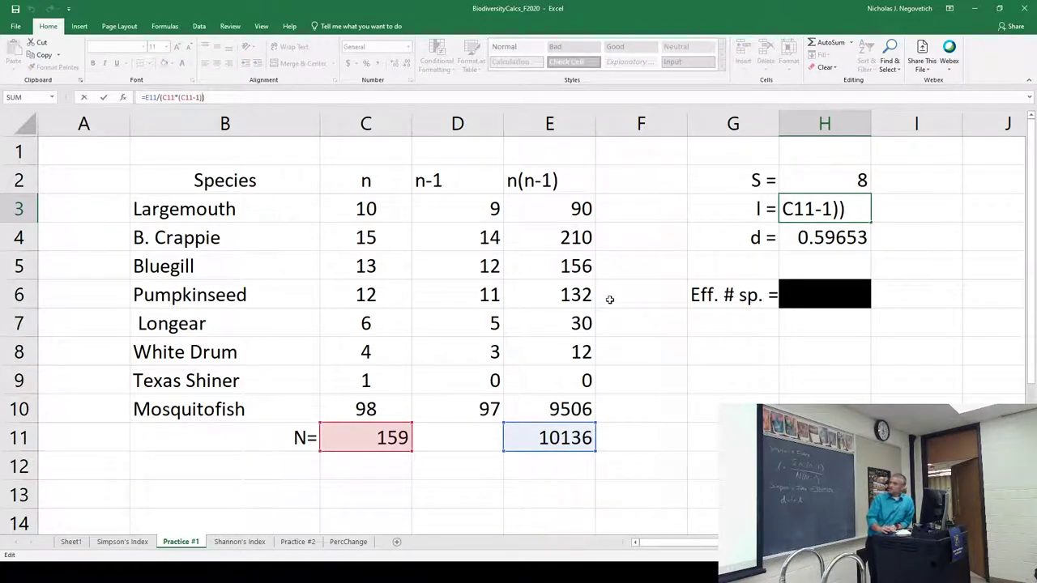
pyautogui.doubleClick(808, 209)
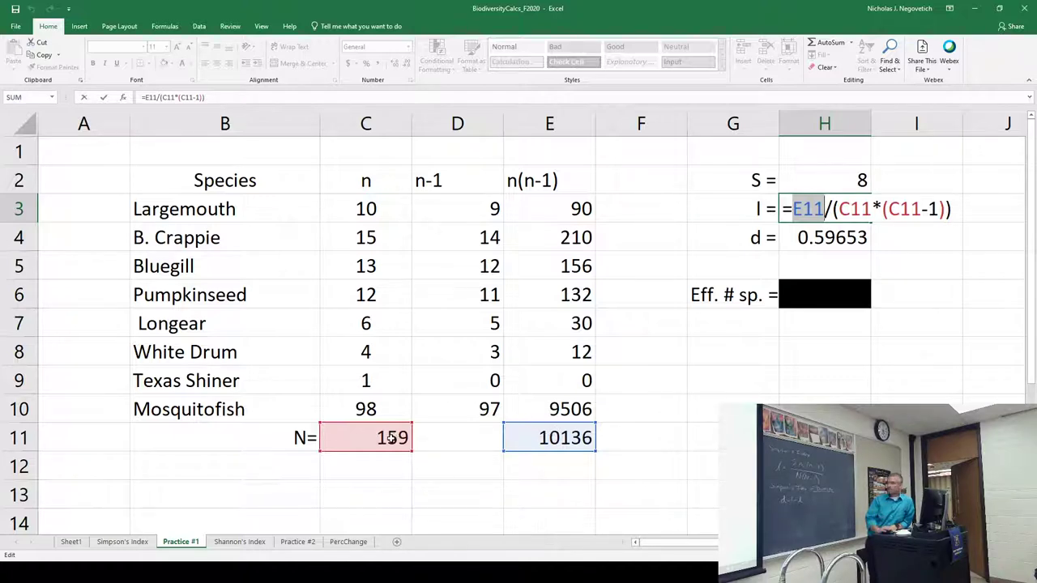
pyautogui.press('Return')
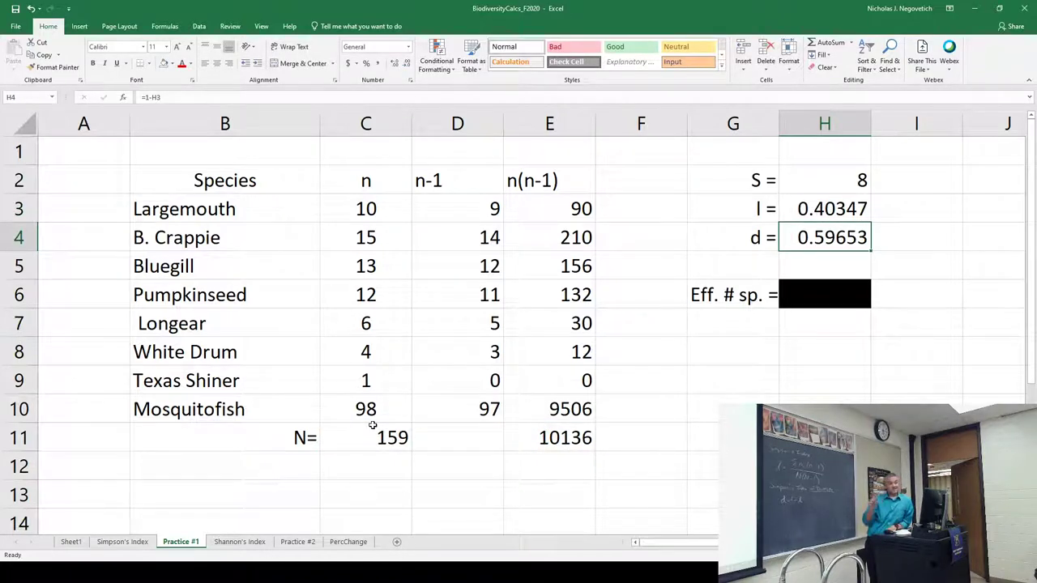
pyautogui.click(827, 204)
pyautogui.click(824, 235)
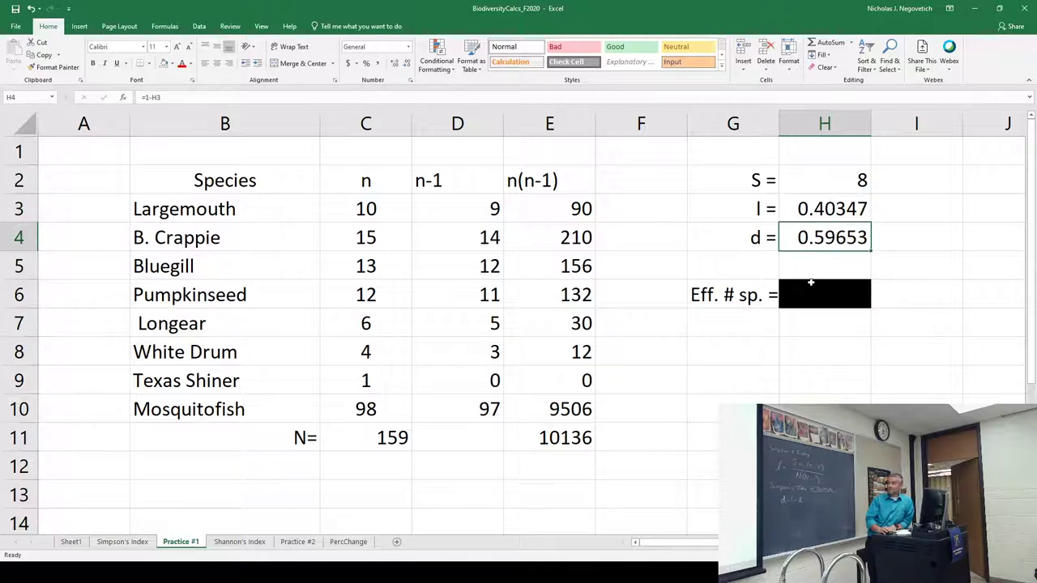
pyautogui.moveTo(806, 213); pyautogui.dragTo(818, 236)
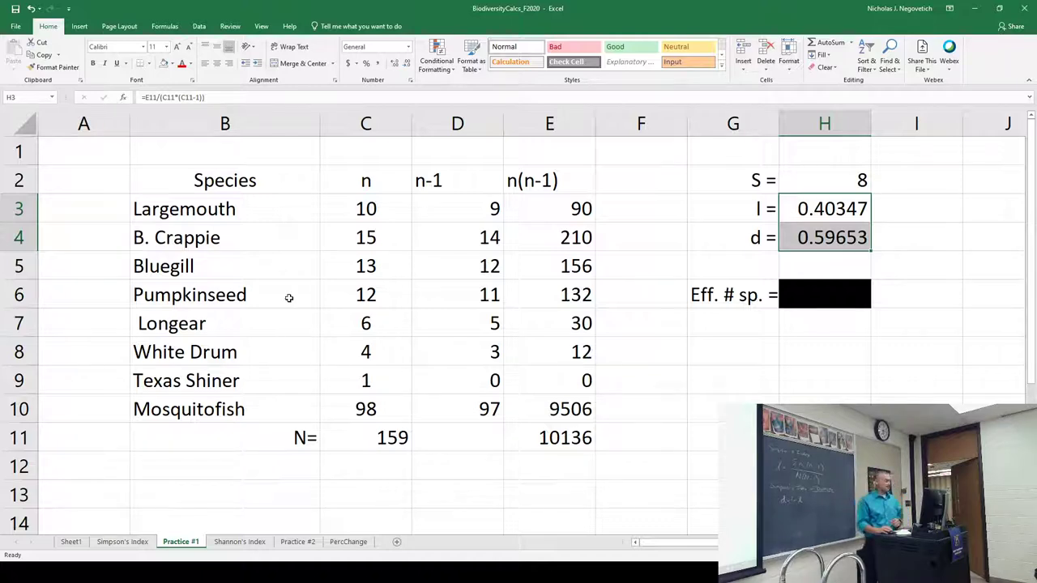
pyautogui.moveTo(230, 217); pyautogui.dragTo(235, 397)
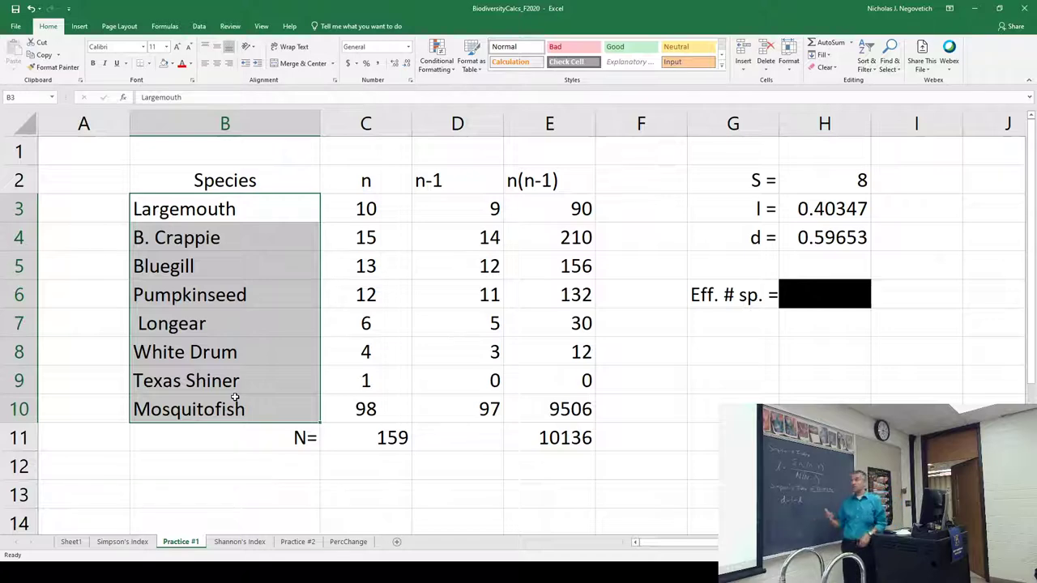
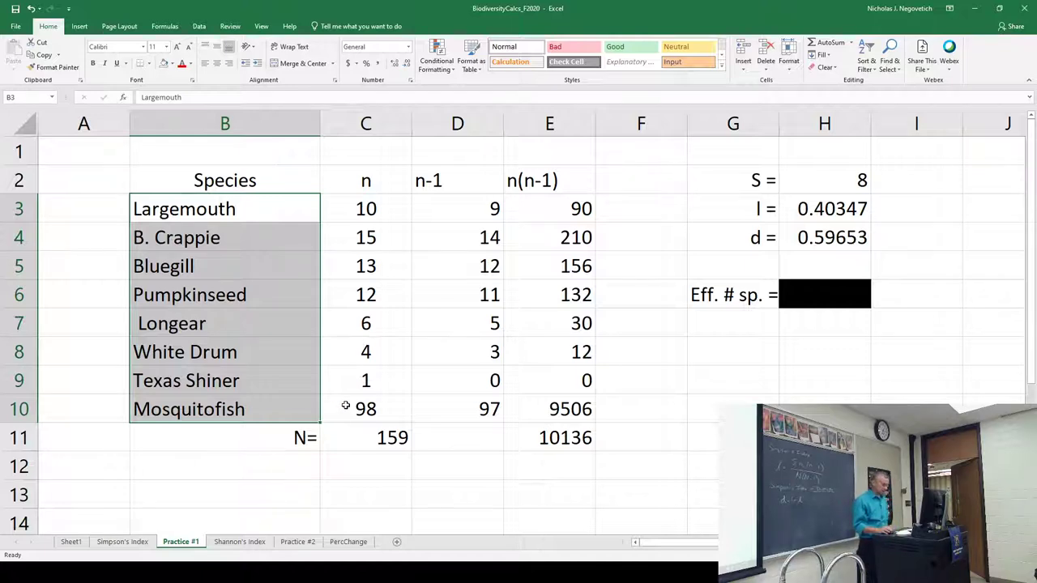
# Go to the Shannon's Index sheet, which lists six tree species counts totalling 725.
pyautogui.click(240, 542)
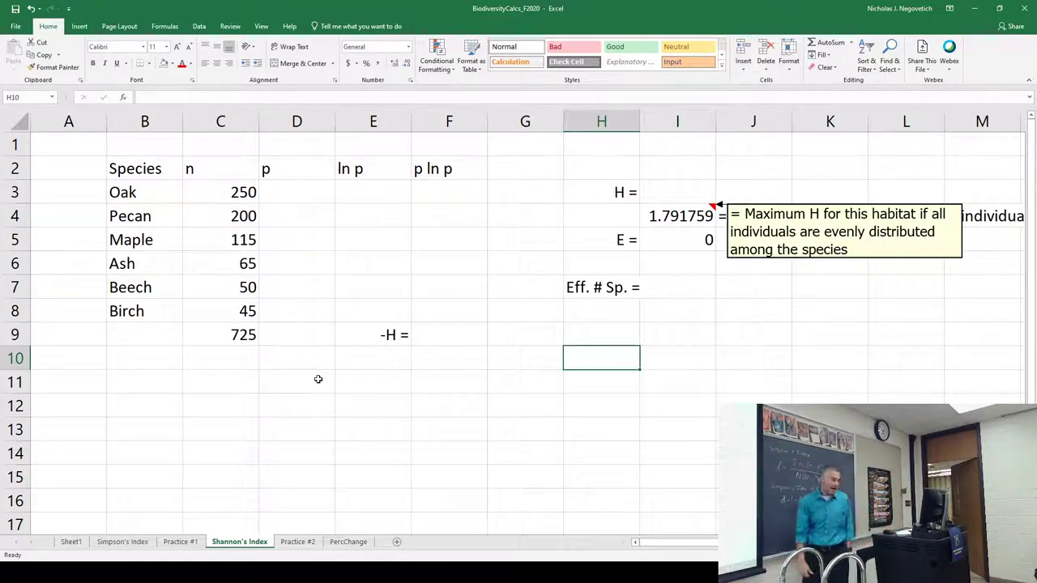
pyautogui.click(181, 541)
pyautogui.moveTo(362, 386); pyautogui.dragTo(547, 381)
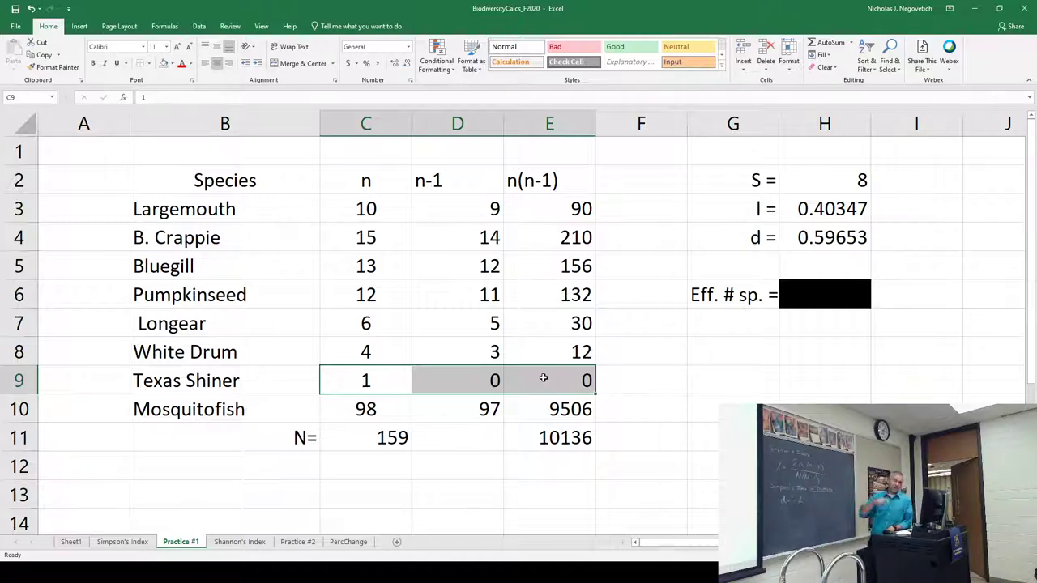
pyautogui.click(240, 542)
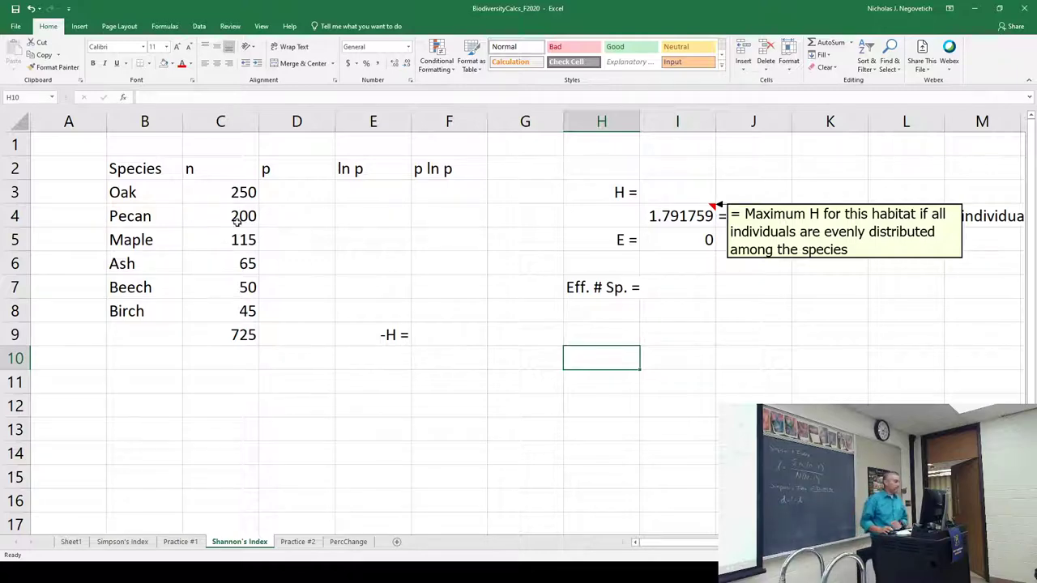
pyautogui.moveTo(216, 192); pyautogui.dragTo(229, 308)
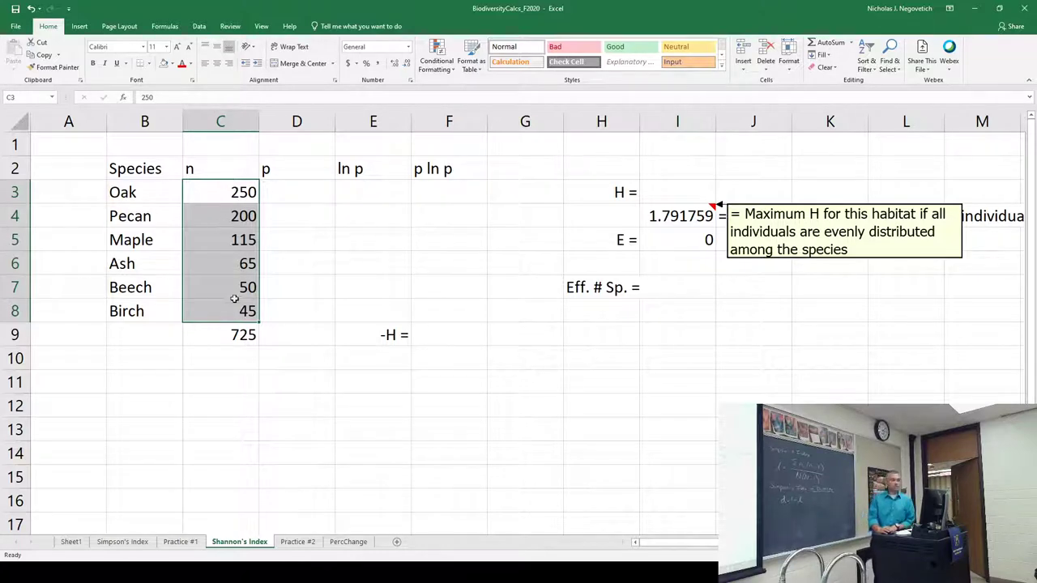
pyautogui.click(242, 339)
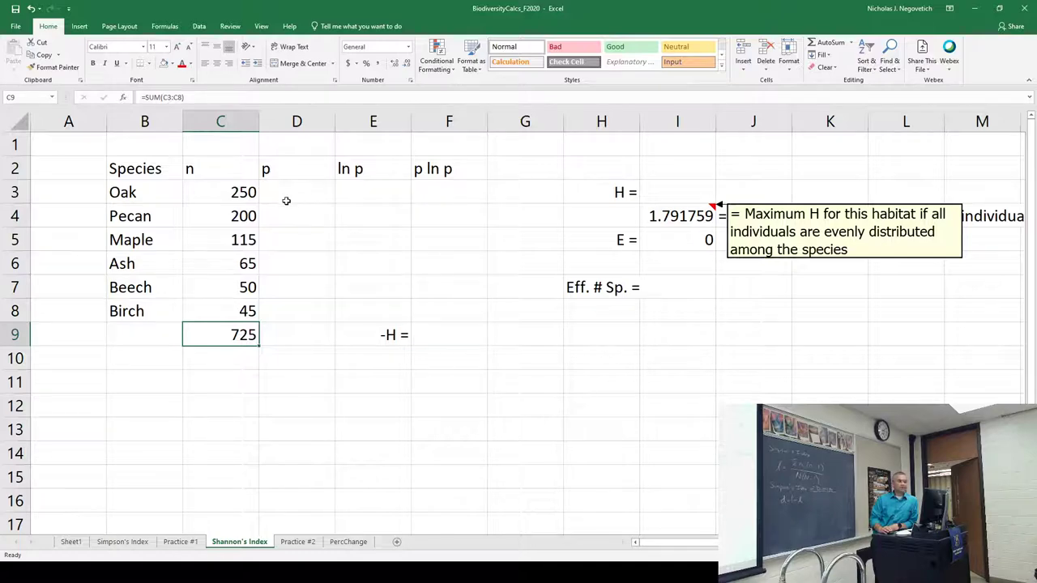
pyautogui.click(243, 192)
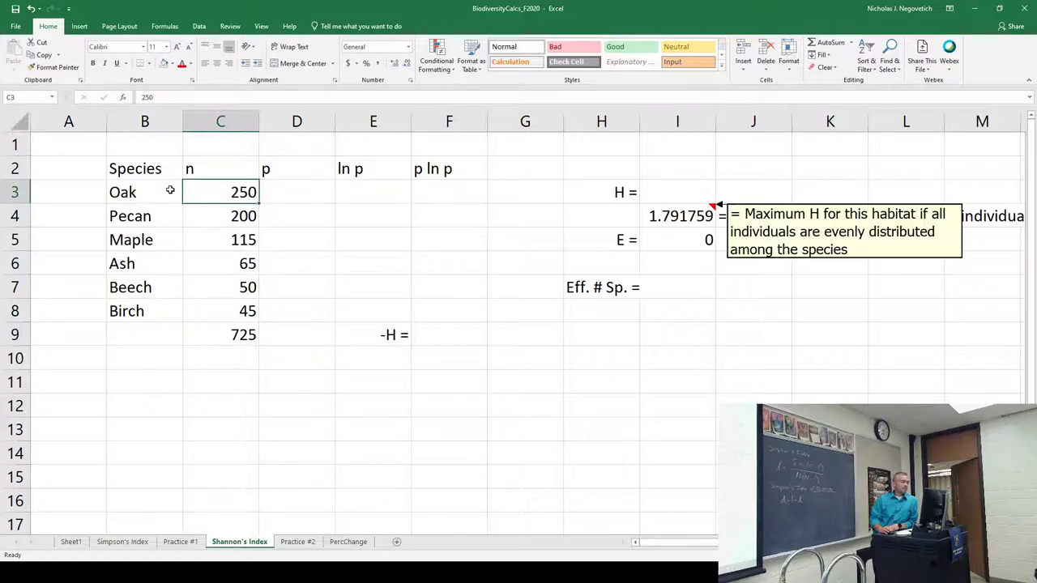
pyautogui.moveTo(172, 193); pyautogui.dragTo(221, 192)
pyautogui.click(233, 193)
pyautogui.click(239, 335)
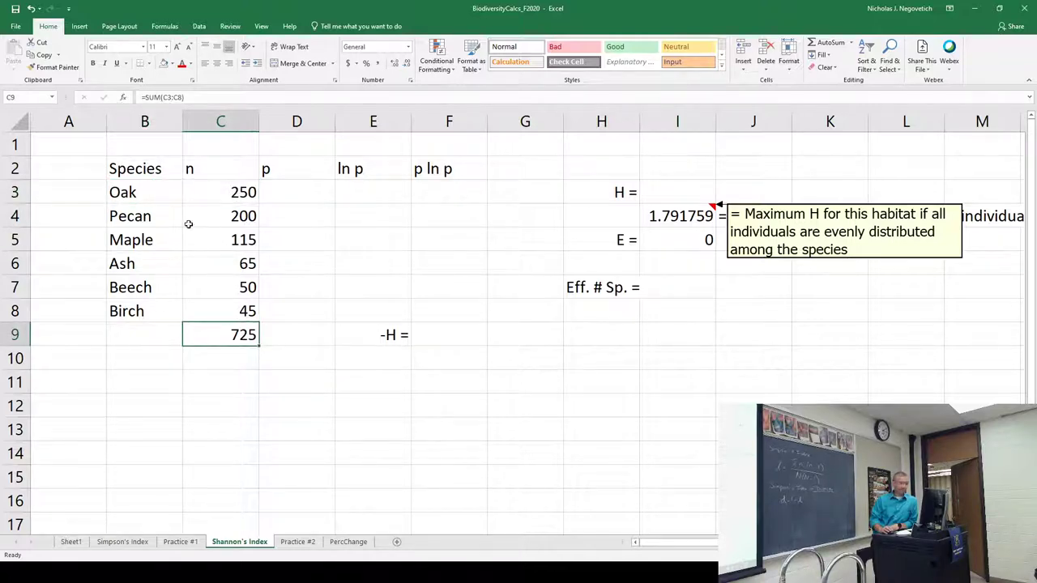
pyautogui.click(214, 218)
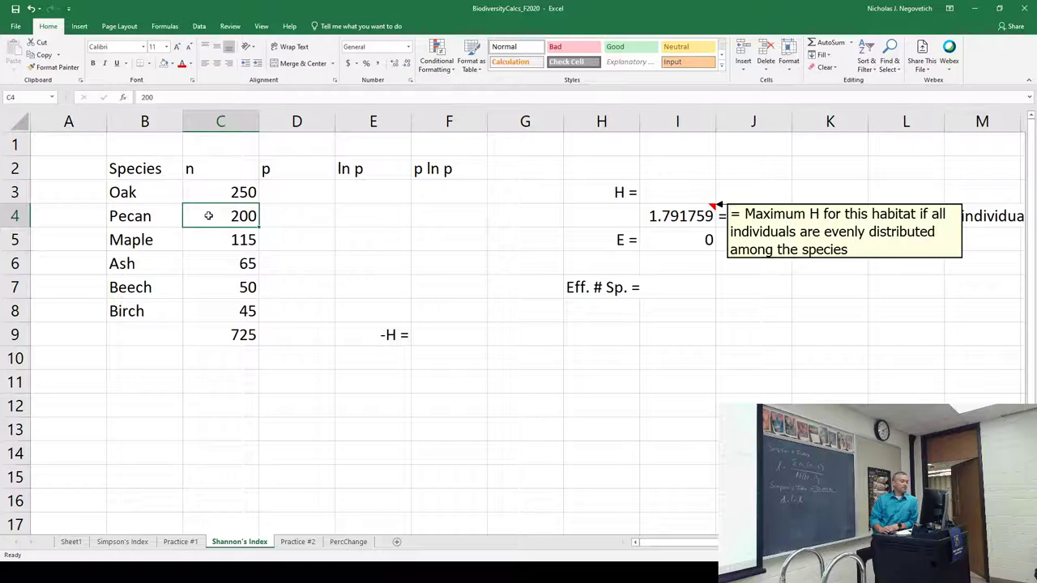
pyautogui.click(236, 335)
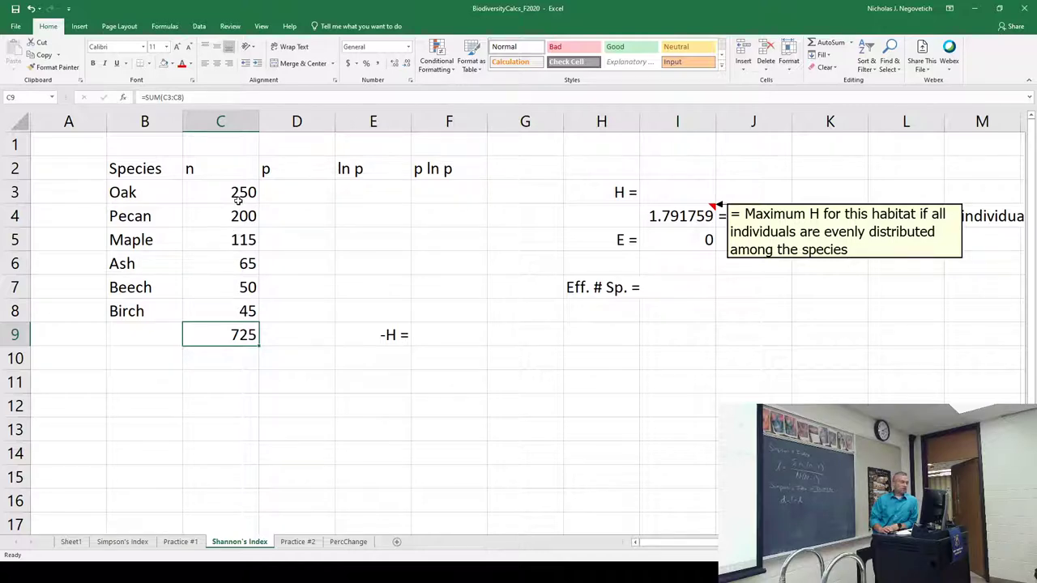
pyautogui.click(239, 202)
pyautogui.click(240, 215)
pyautogui.click(242, 239)
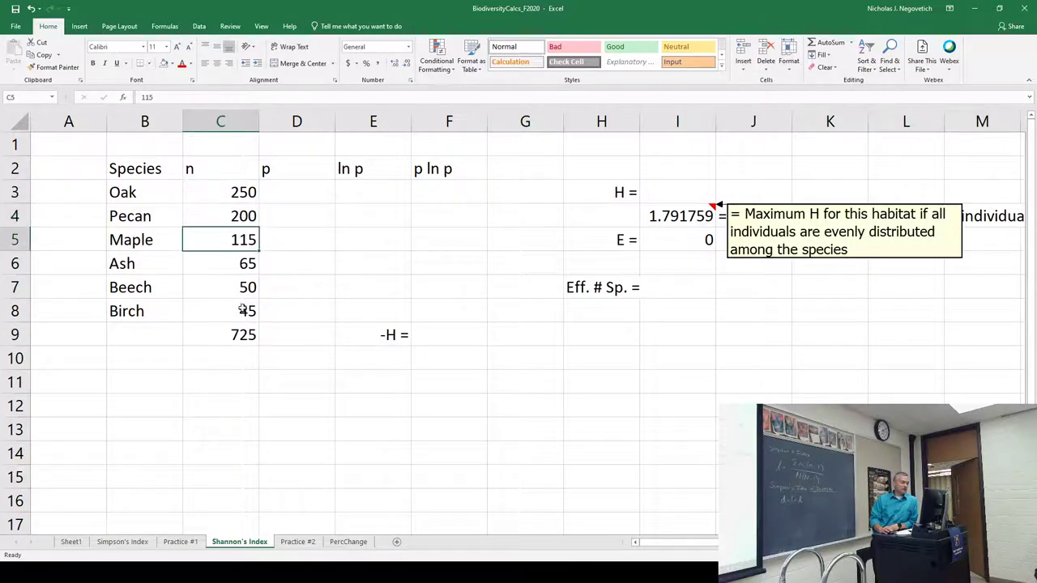
pyautogui.click(242, 335)
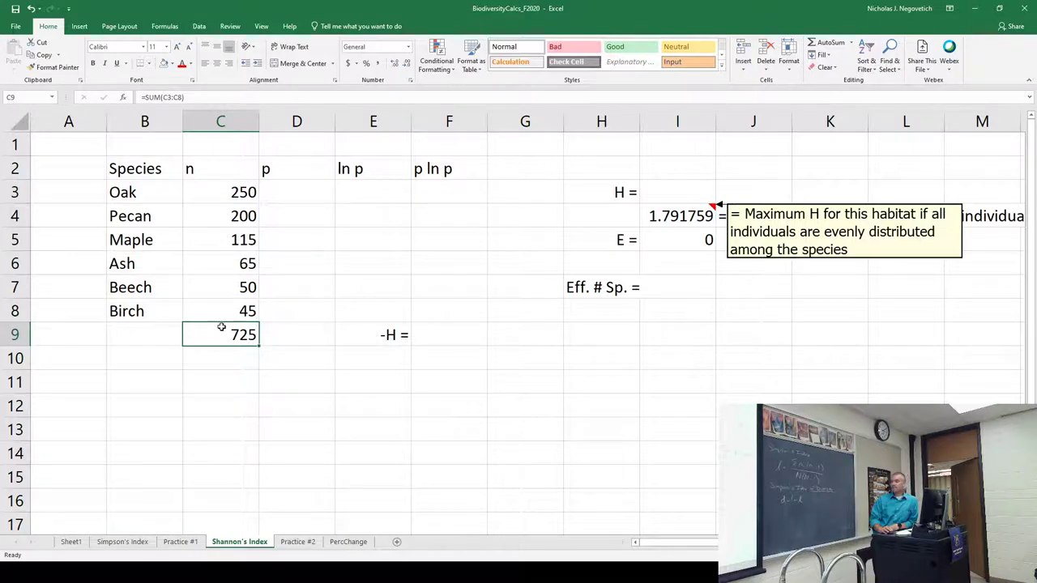
pyautogui.click(281, 192)
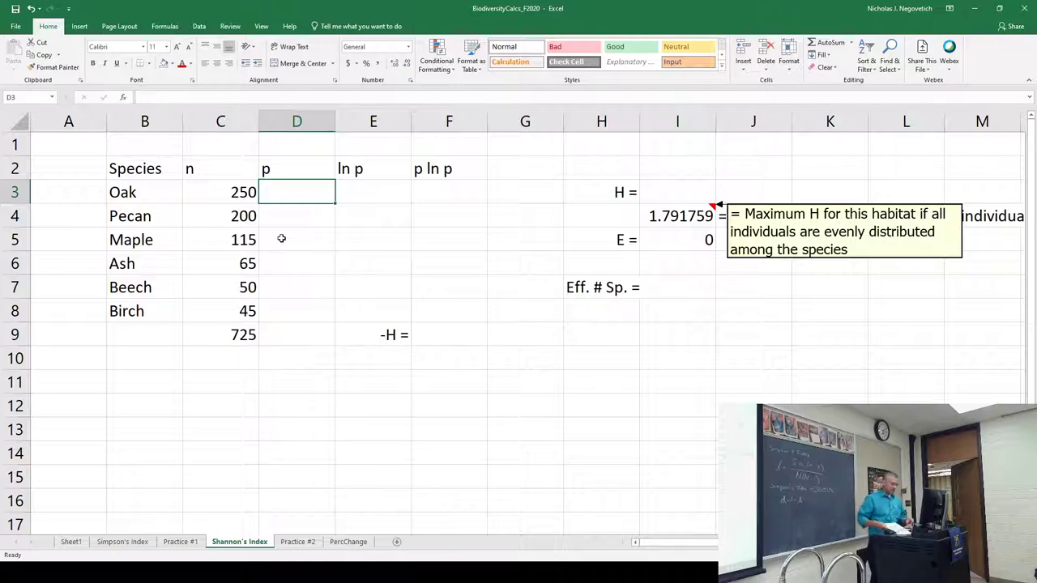
# Enter =C3/C9 in D3 for Oak's proportion (0.344828) and fill it down to D8.
pyautogui.write('=')
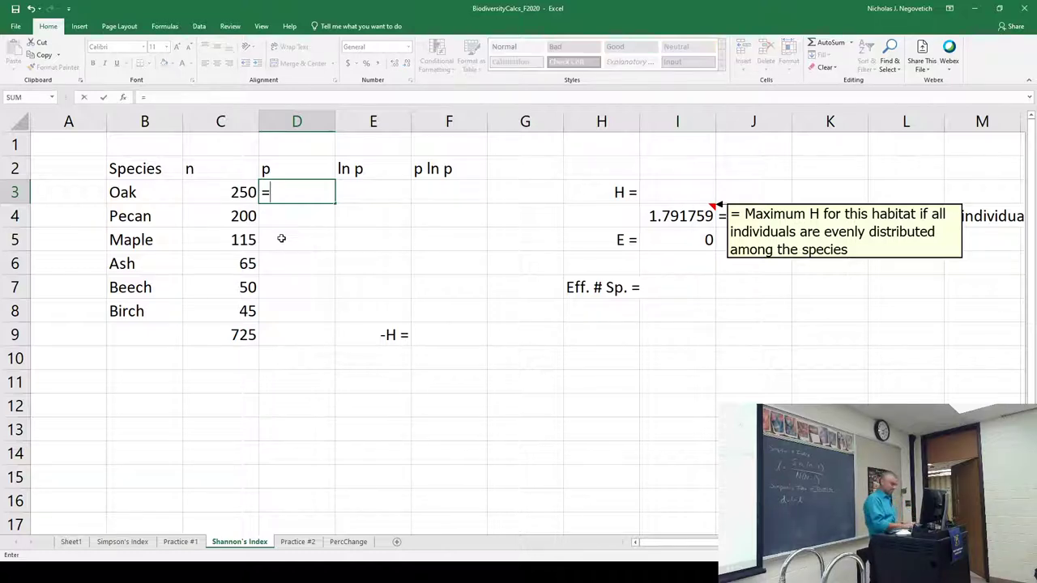
pyautogui.click(204, 192)
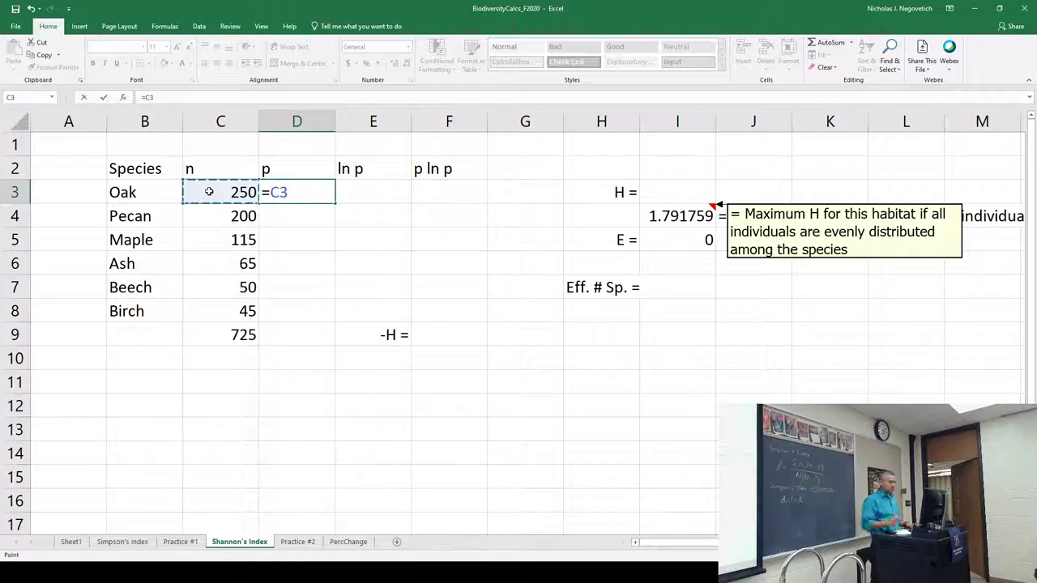
pyautogui.write('/')
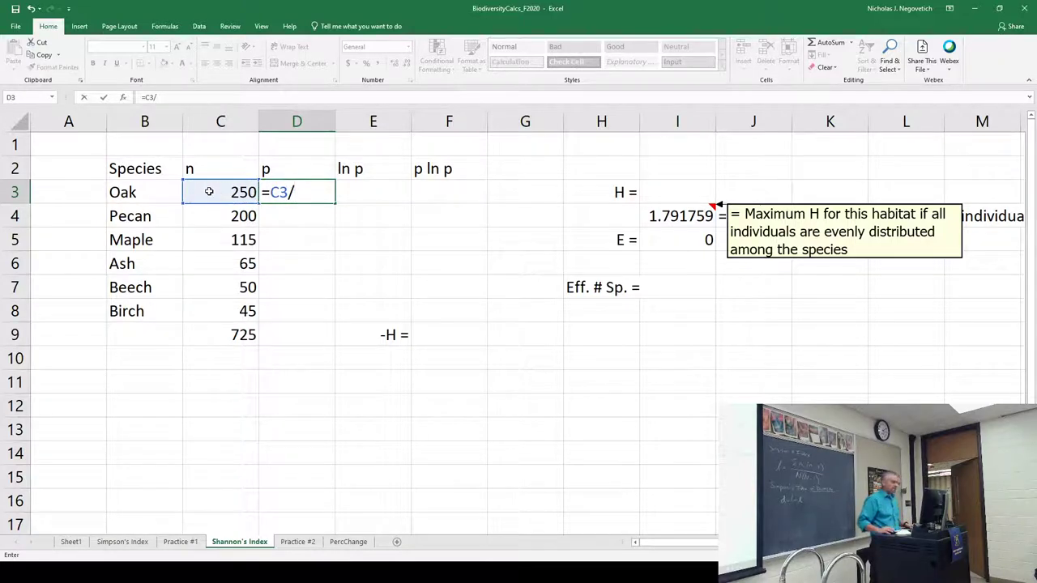
pyautogui.click(247, 334)
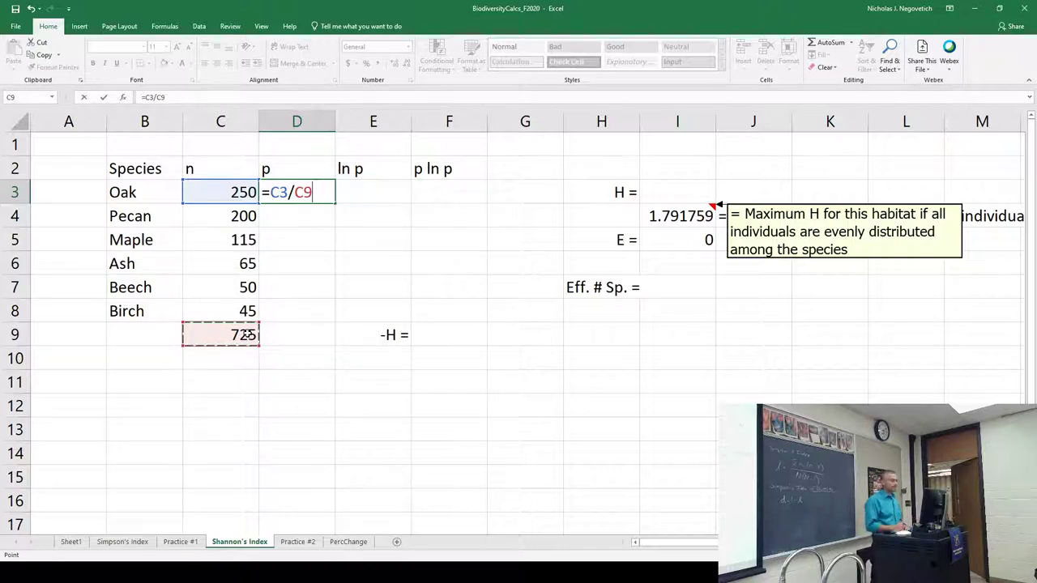
pyautogui.press('Return')
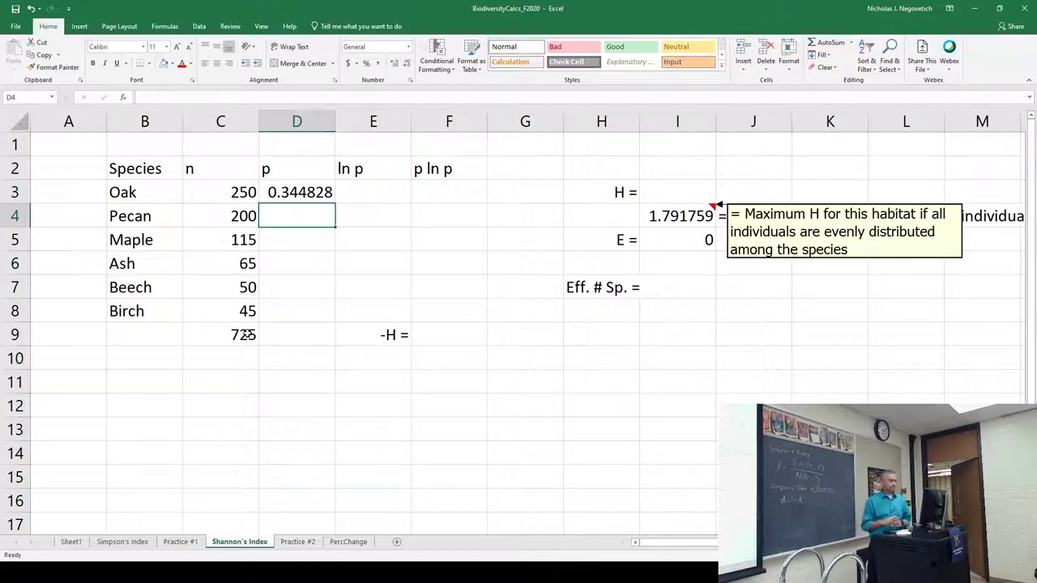
pyautogui.click(314, 194)
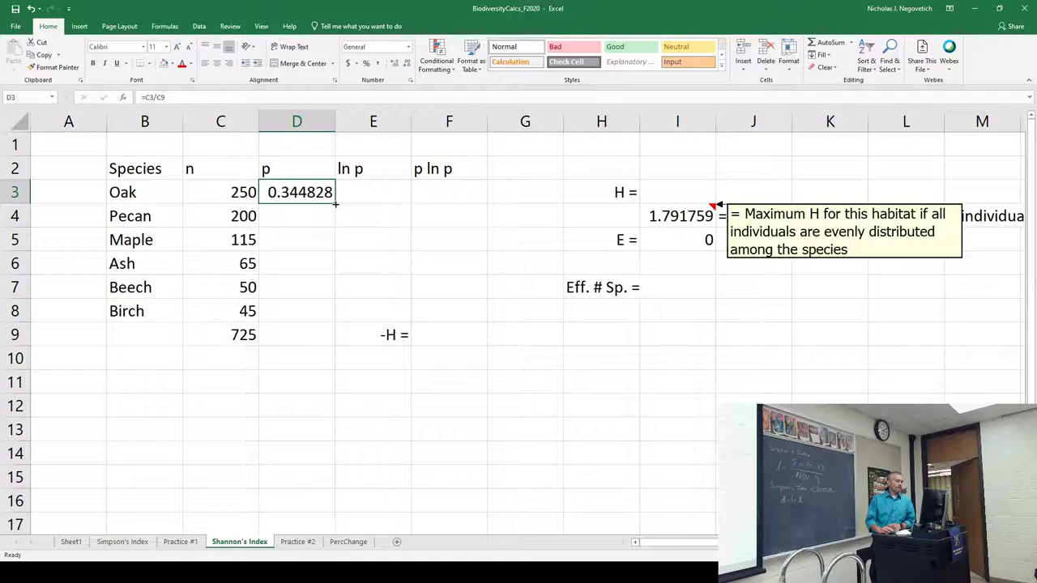
pyautogui.moveTo(335, 204); pyautogui.dragTo(337, 319)
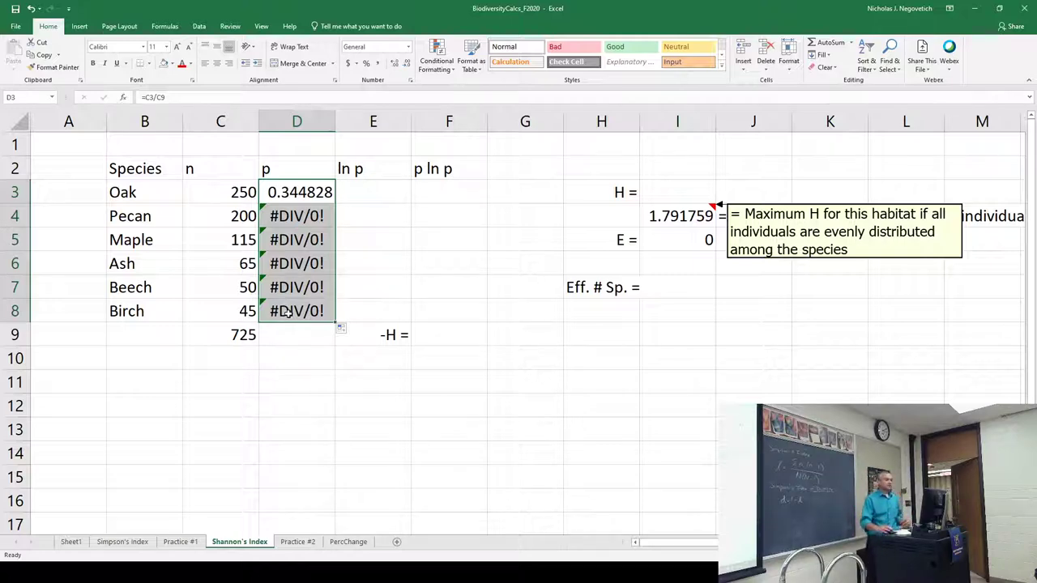
pyautogui.click(233, 192)
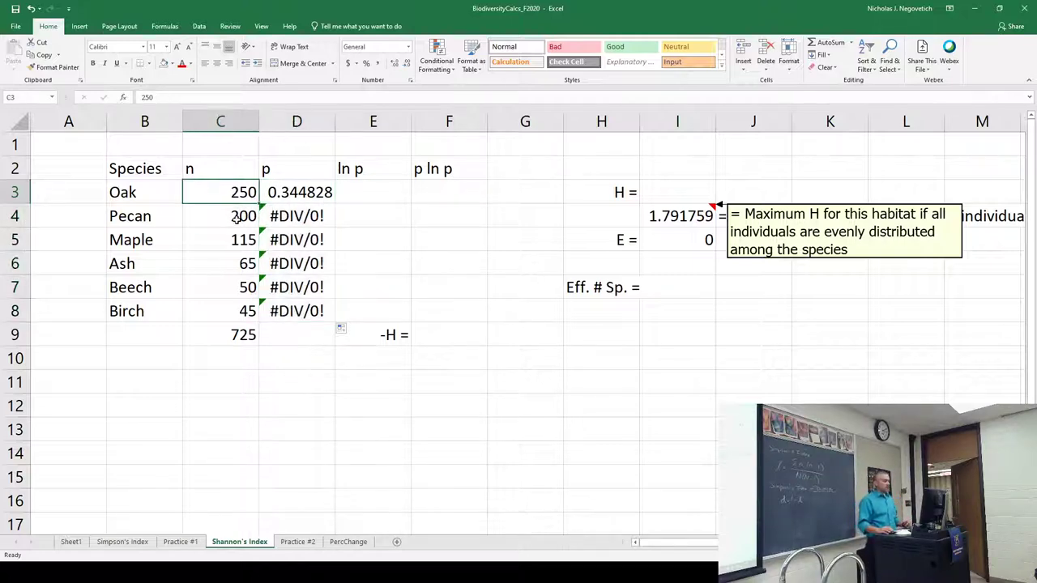
pyautogui.click(237, 219)
pyautogui.click(271, 223)
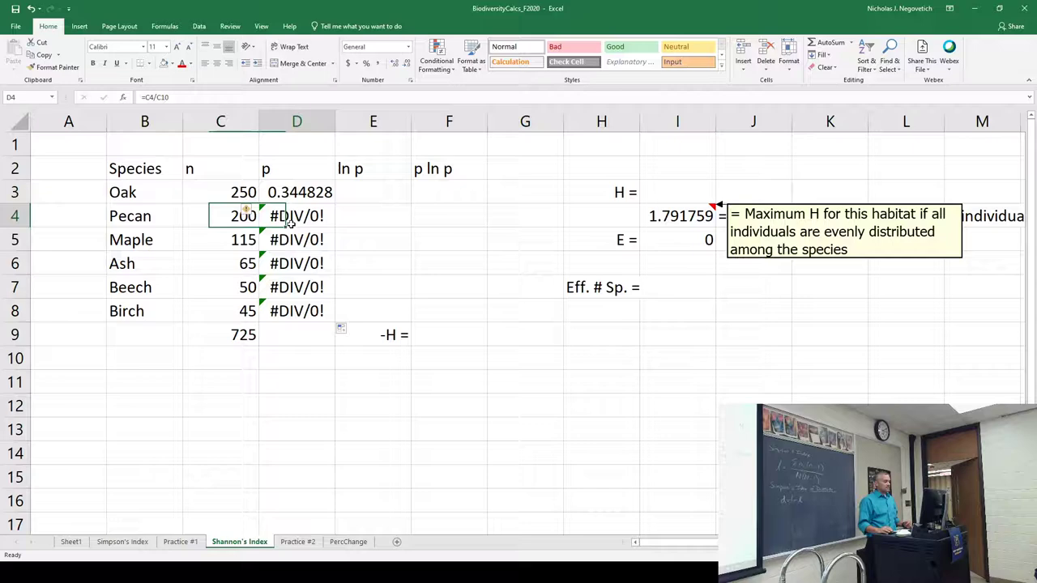
pyautogui.click(236, 241)
pyautogui.click(295, 243)
pyautogui.click(305, 259)
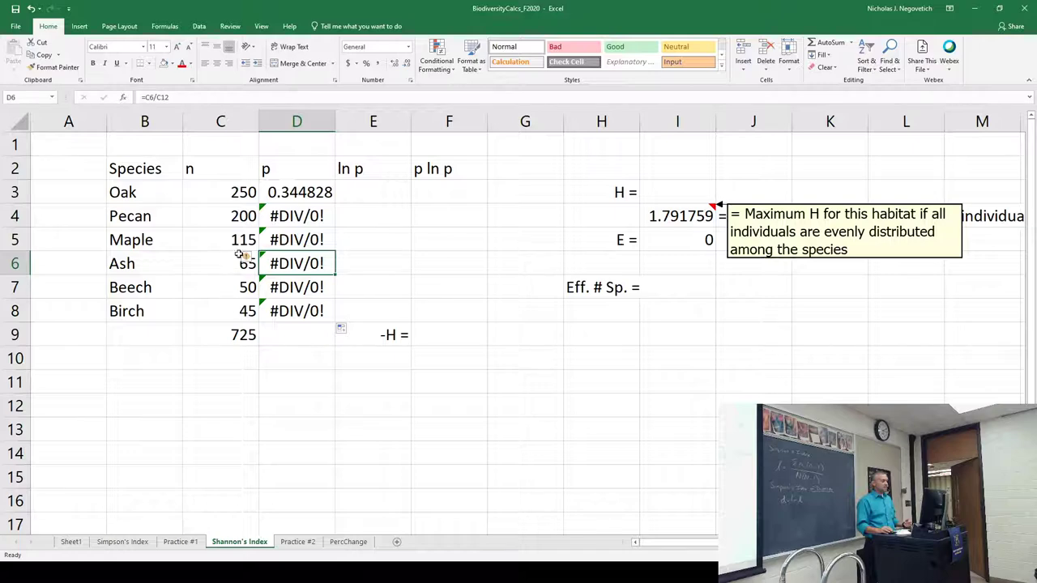
pyautogui.click(245, 334)
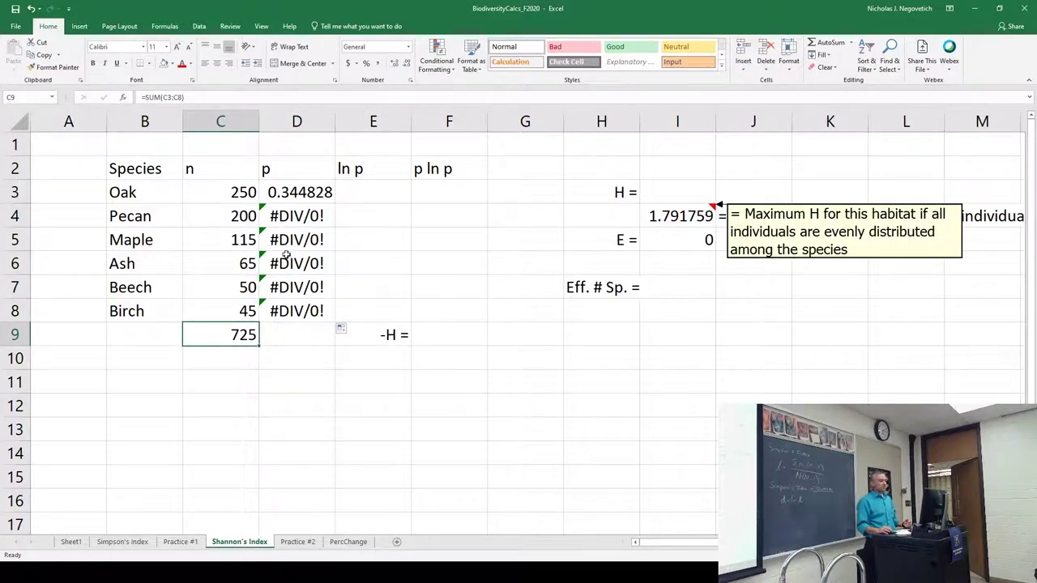
pyautogui.click(236, 358)
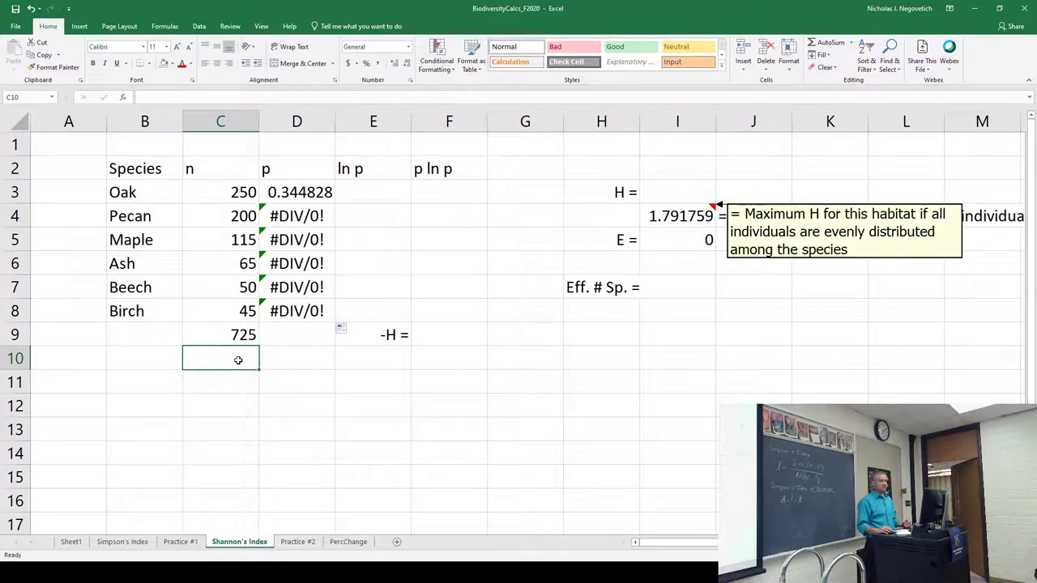
pyautogui.click(234, 381)
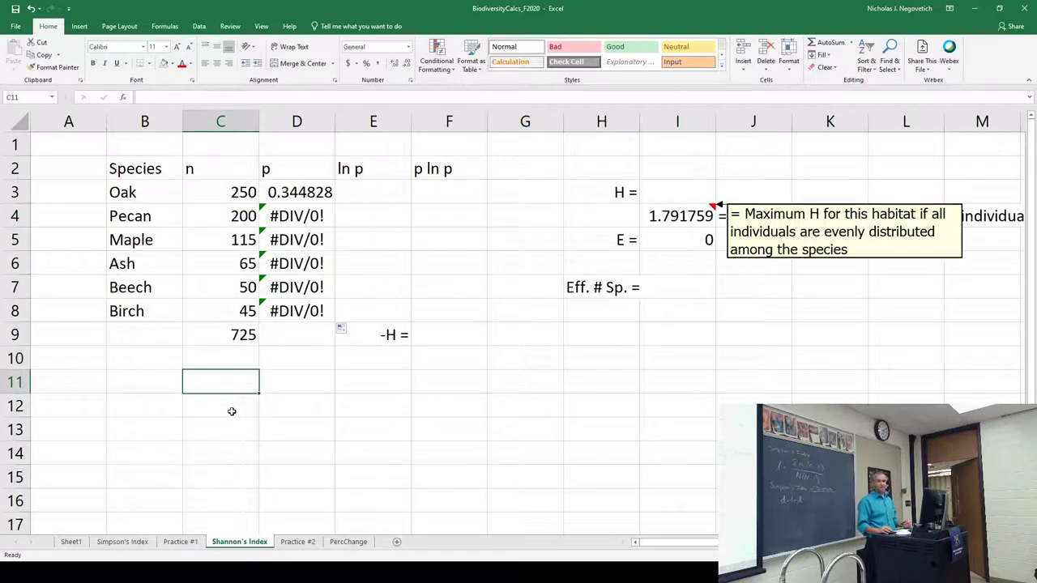
pyautogui.click(232, 411)
pyautogui.click(239, 428)
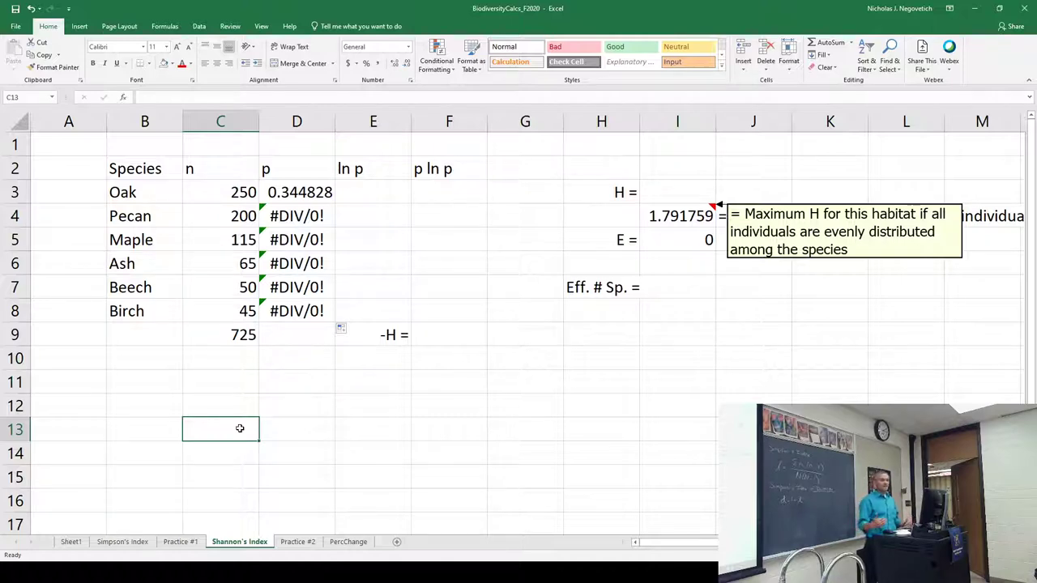
pyautogui.click(304, 194)
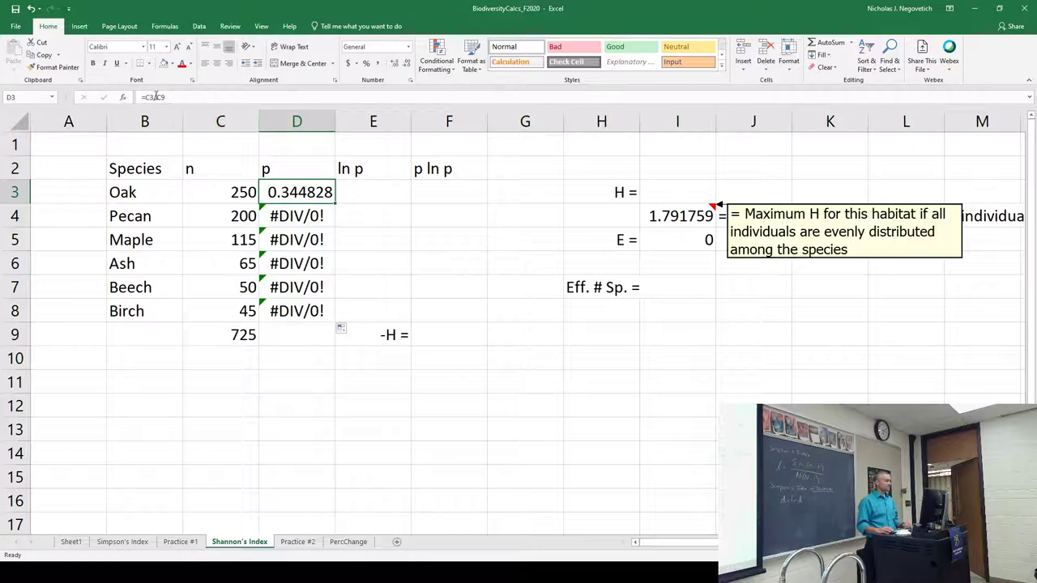
# Change D3 to =C3/C$9 and fill it down to D8.
pyautogui.doubleClick(303, 192)
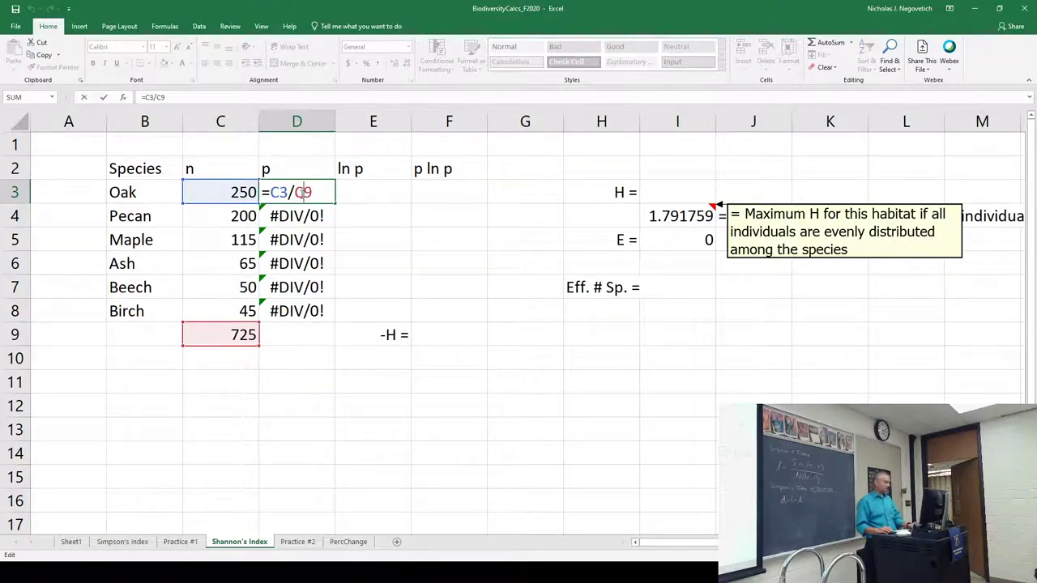
pyautogui.write('$')
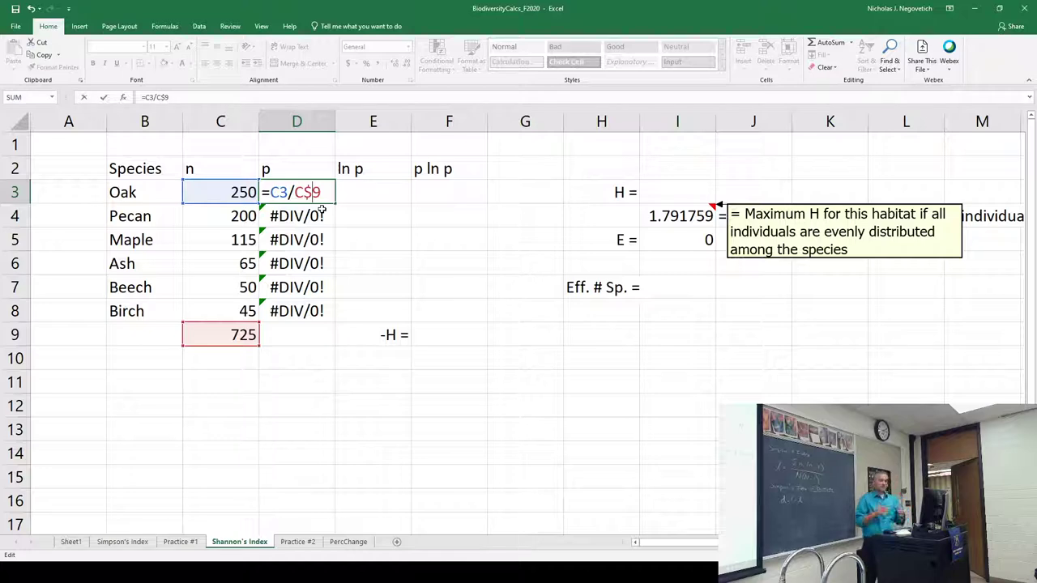
pyautogui.press('Return')
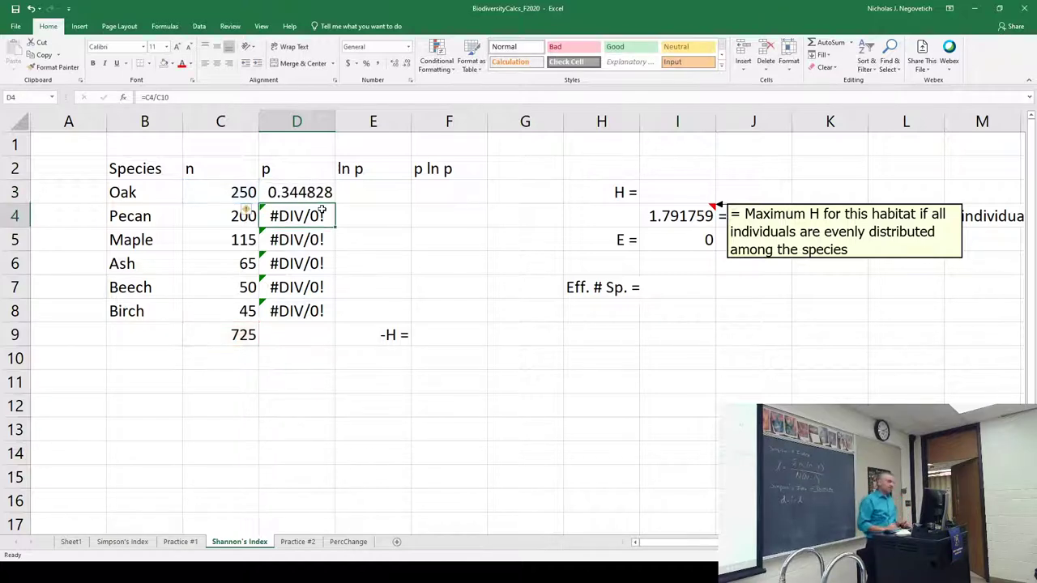
pyautogui.click(327, 195)
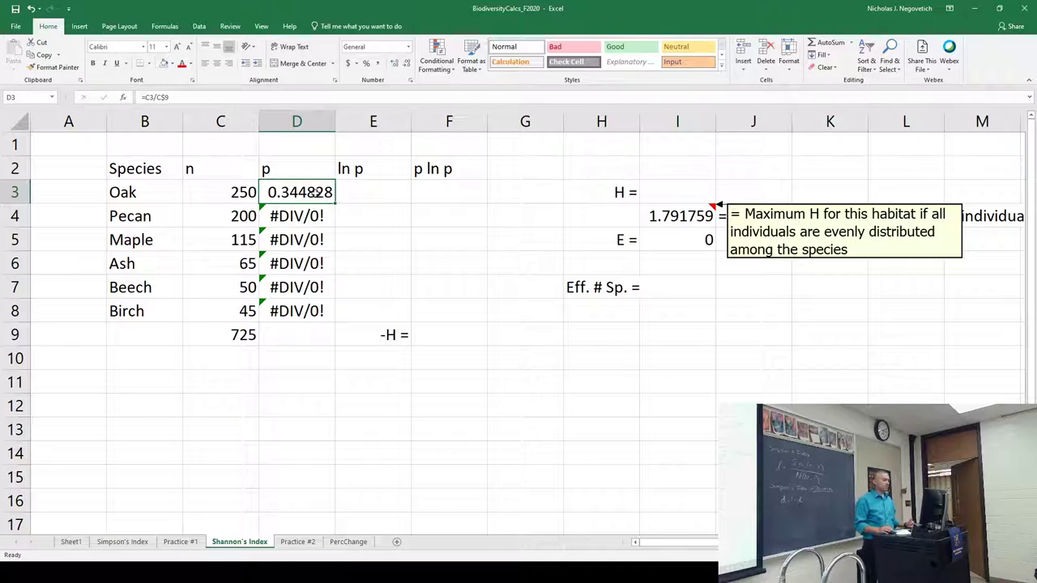
pyautogui.moveTo(334, 204); pyautogui.dragTo(331, 318)
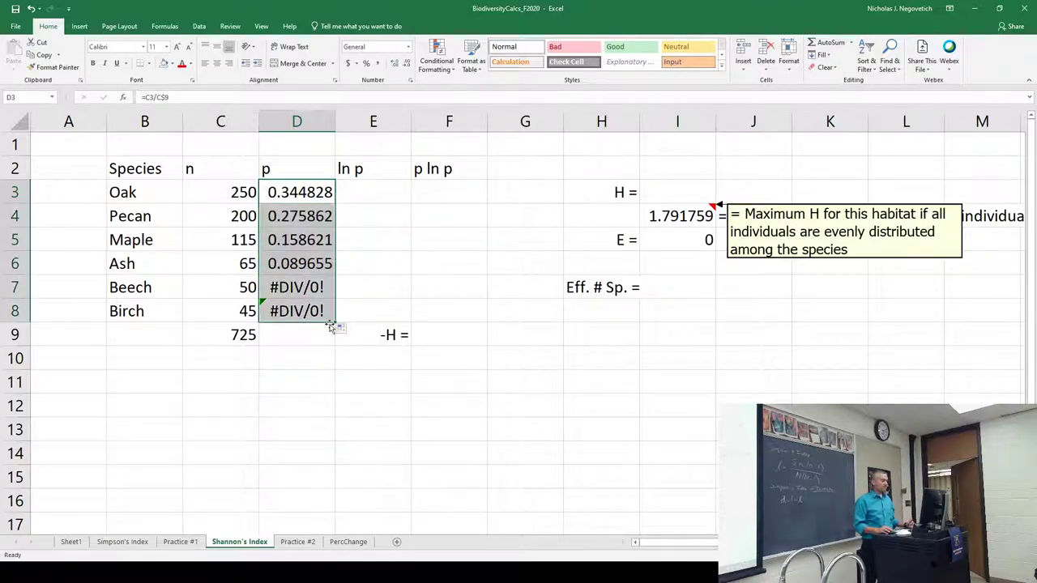
# Check the Pecan, Ash and Birch proportion formulas and review all six proportions.
pyautogui.click(316, 213)
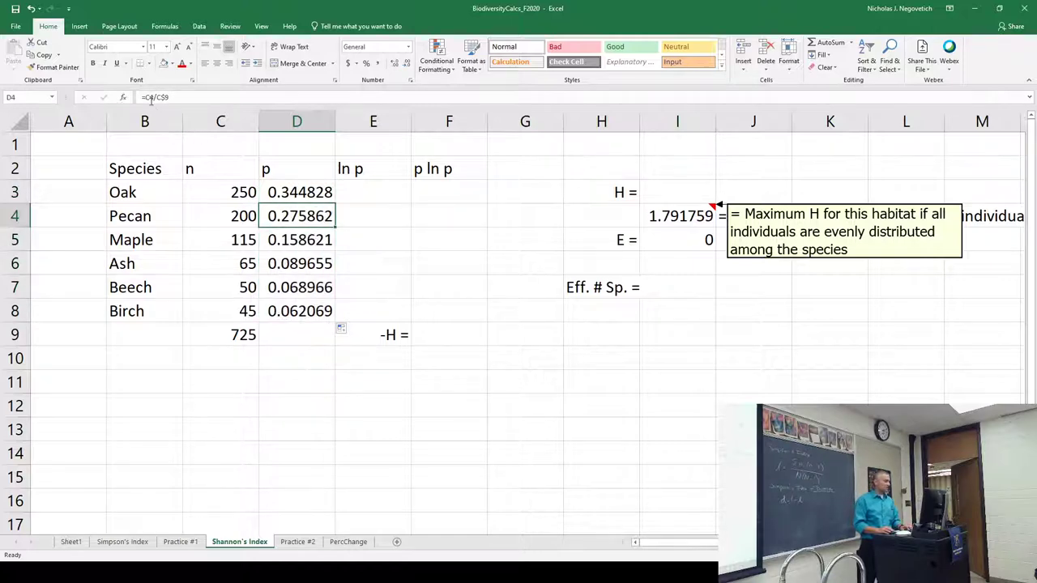
pyautogui.doubleClick(292, 217)
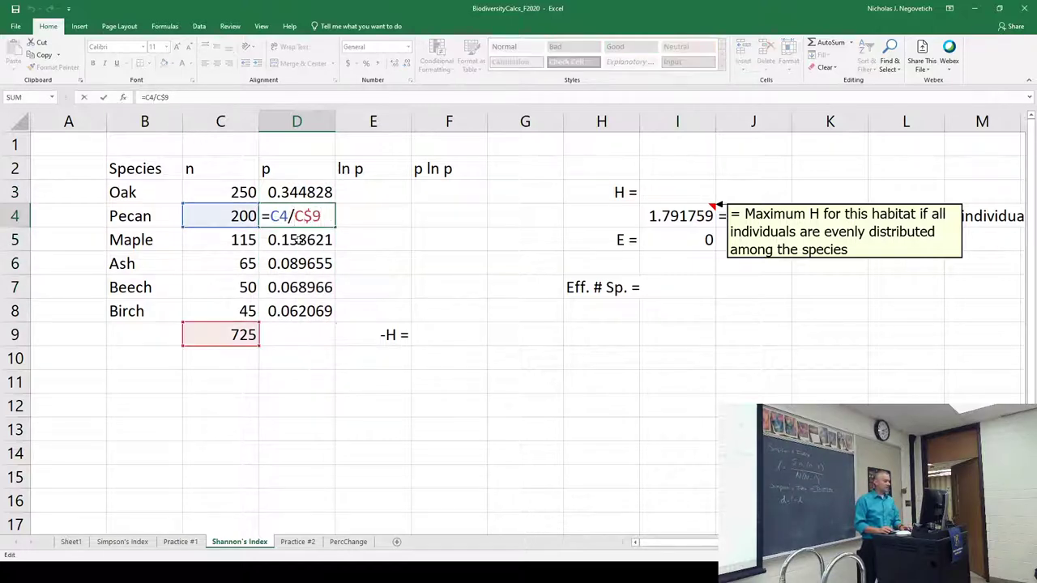
pyautogui.hotkey('ctrl', 'Return')
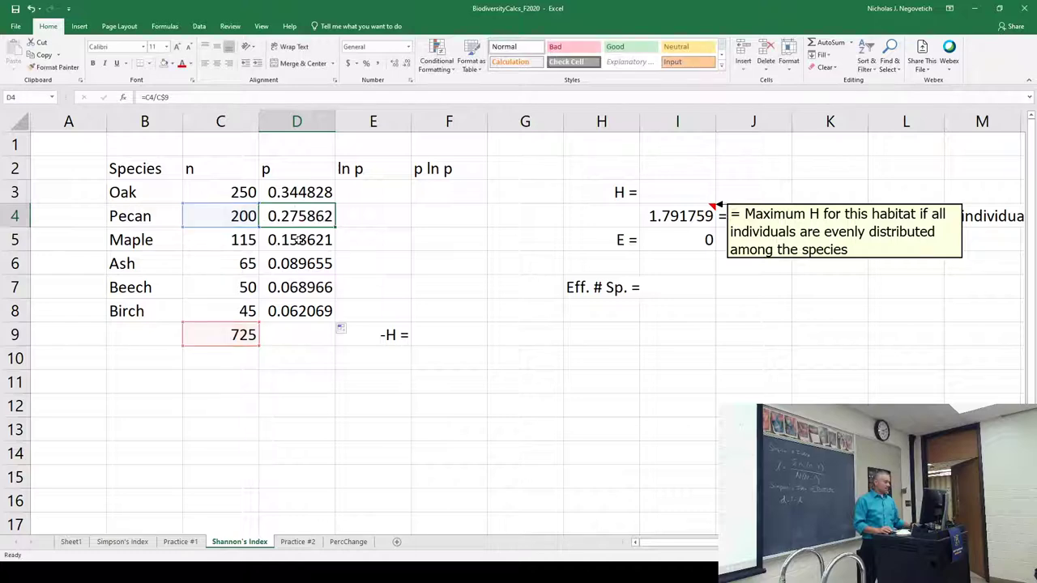
pyautogui.doubleClick(298, 263)
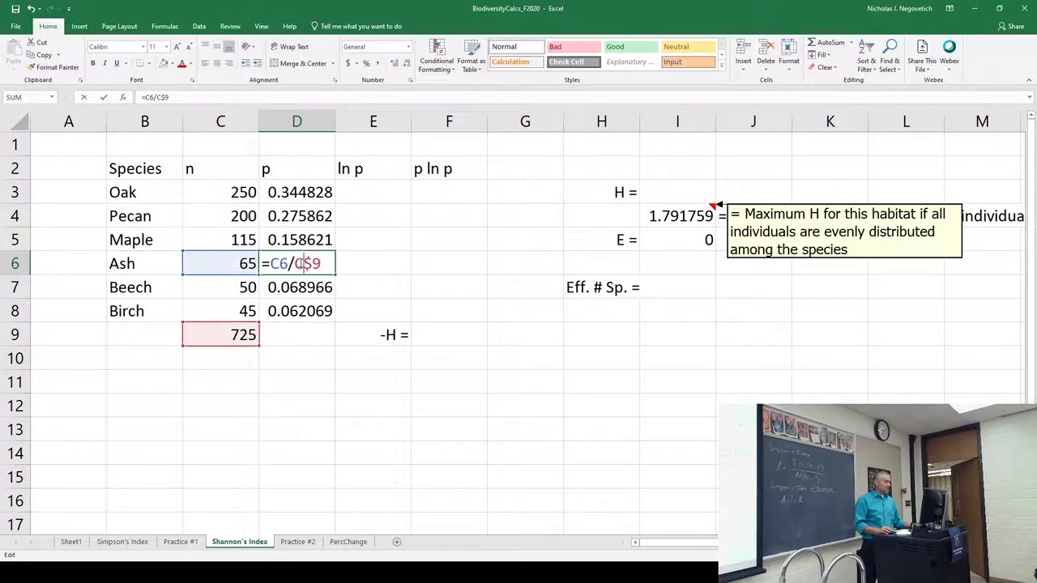
pyautogui.hotkey('ctrl', 'Return')
pyautogui.doubleClick(298, 312)
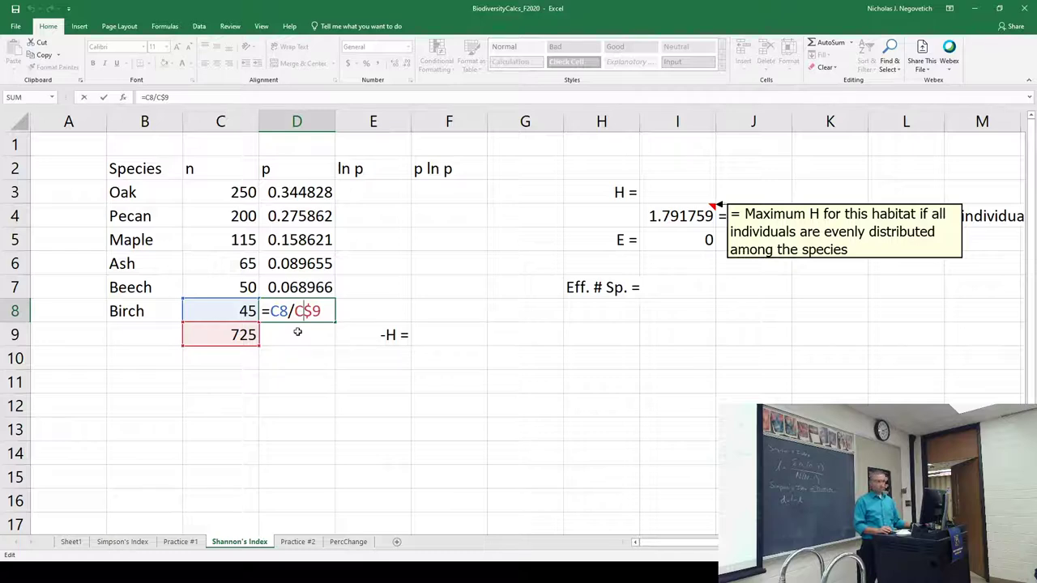
pyautogui.press('Return')
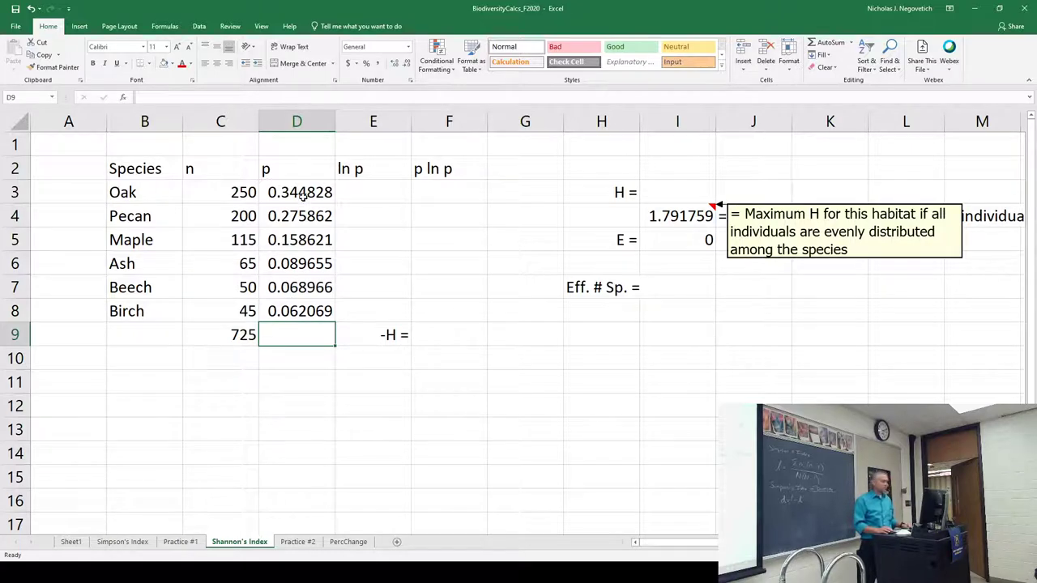
pyautogui.moveTo(300, 194); pyautogui.dragTo(303, 313)
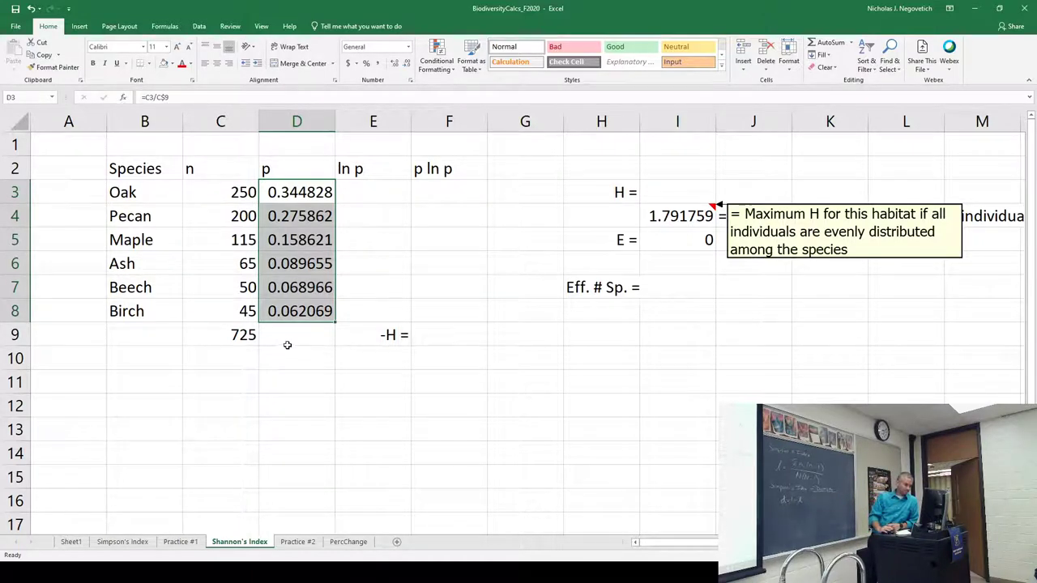
pyautogui.click(309, 192)
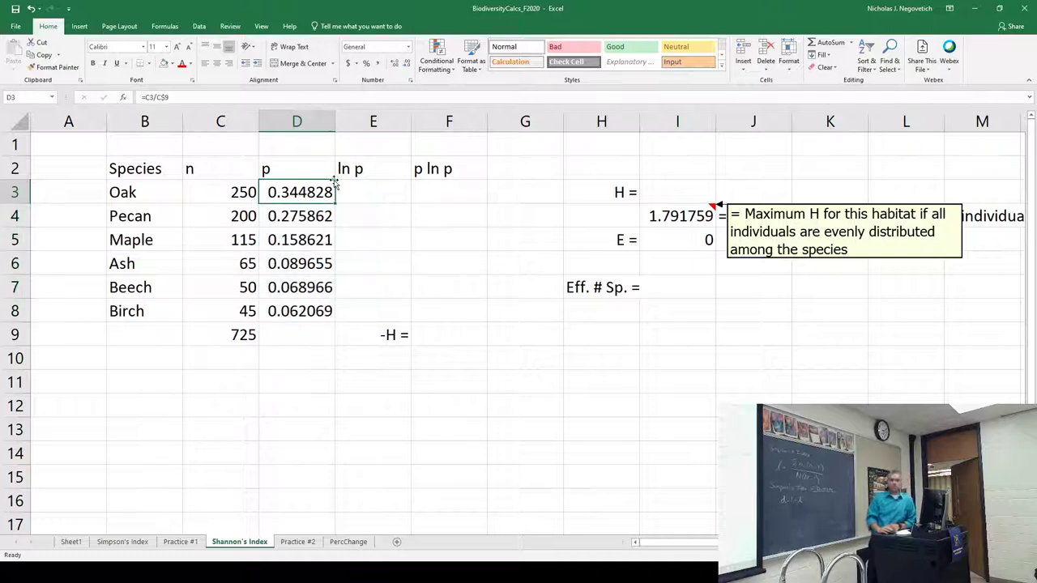
# Enter =LN(D3) in E3 and fill it down to E8.
pyautogui.click(361, 196)
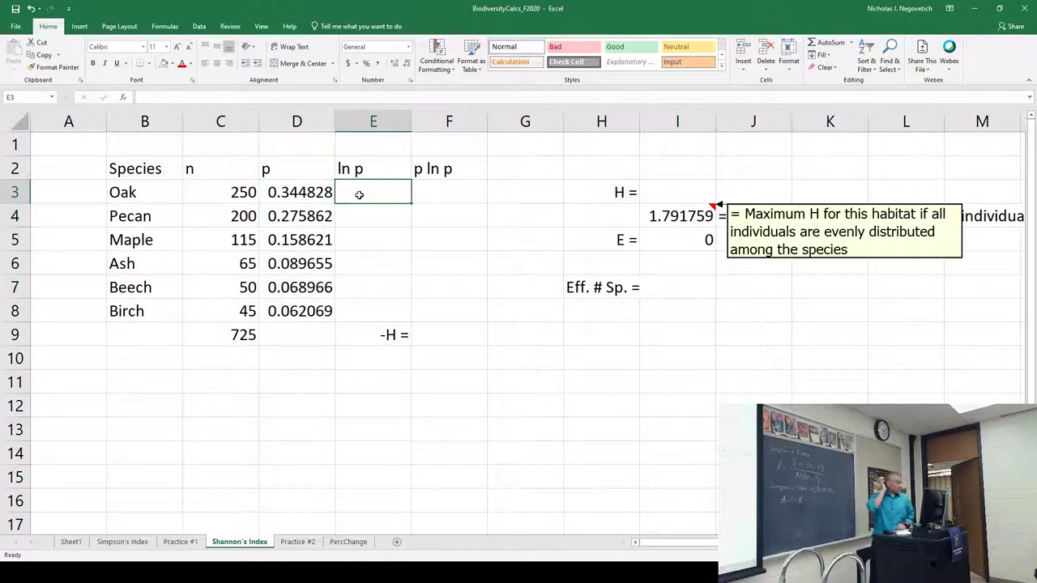
pyautogui.write('=')
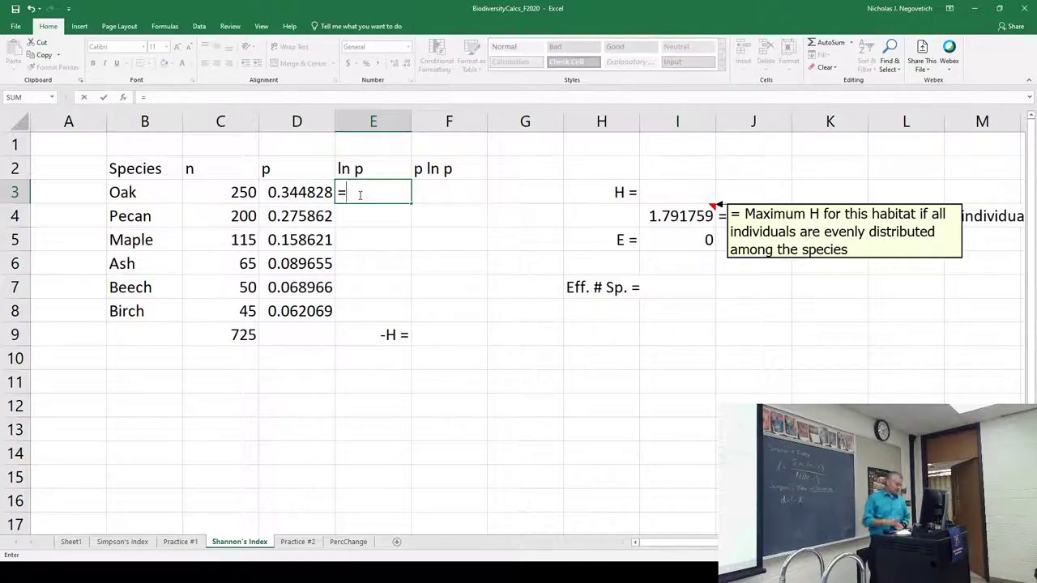
pyautogui.write('ln(')
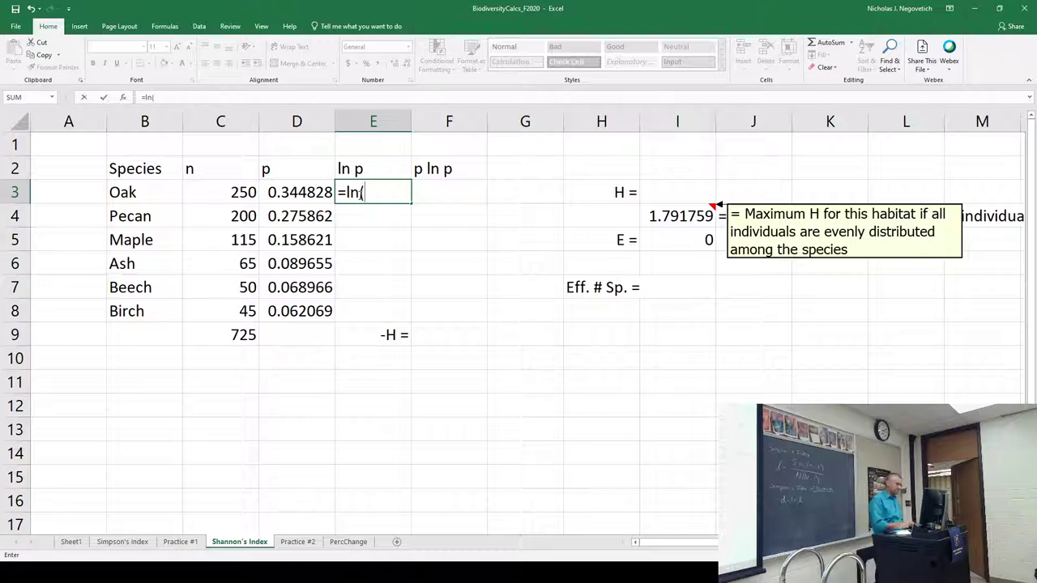
pyautogui.click(325, 192)
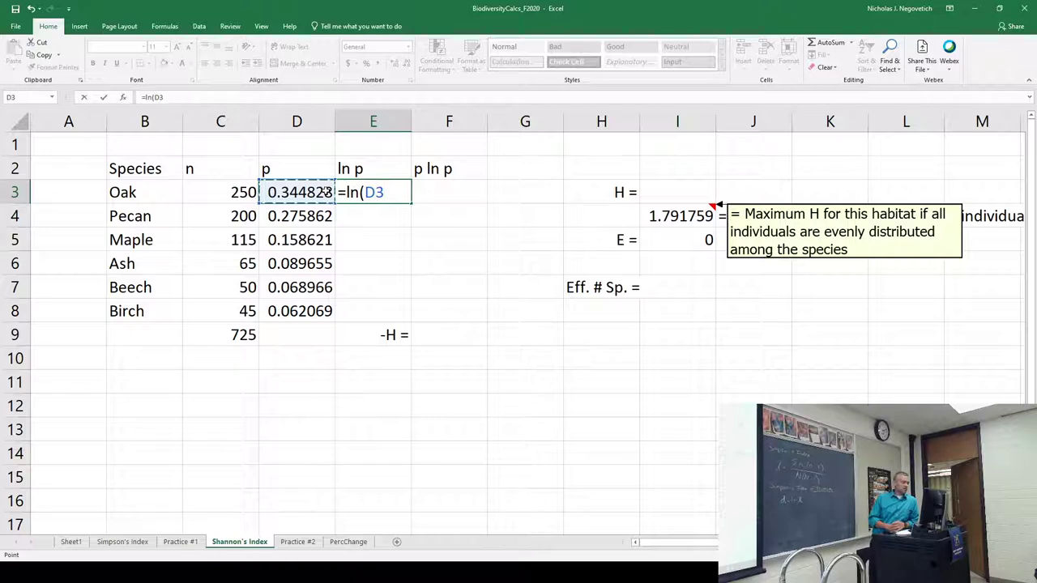
pyautogui.press('Return')
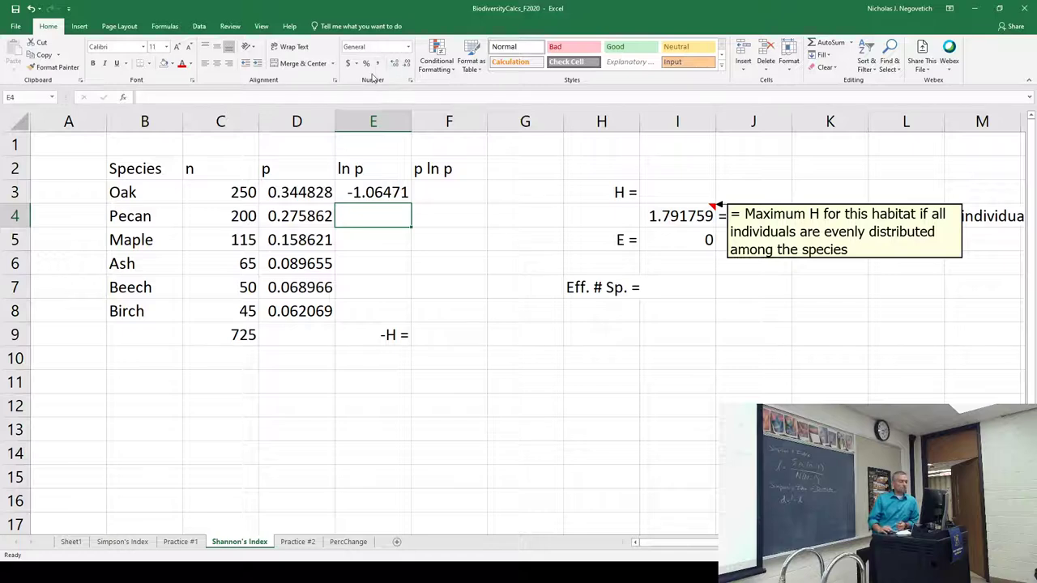
pyautogui.click(381, 194)
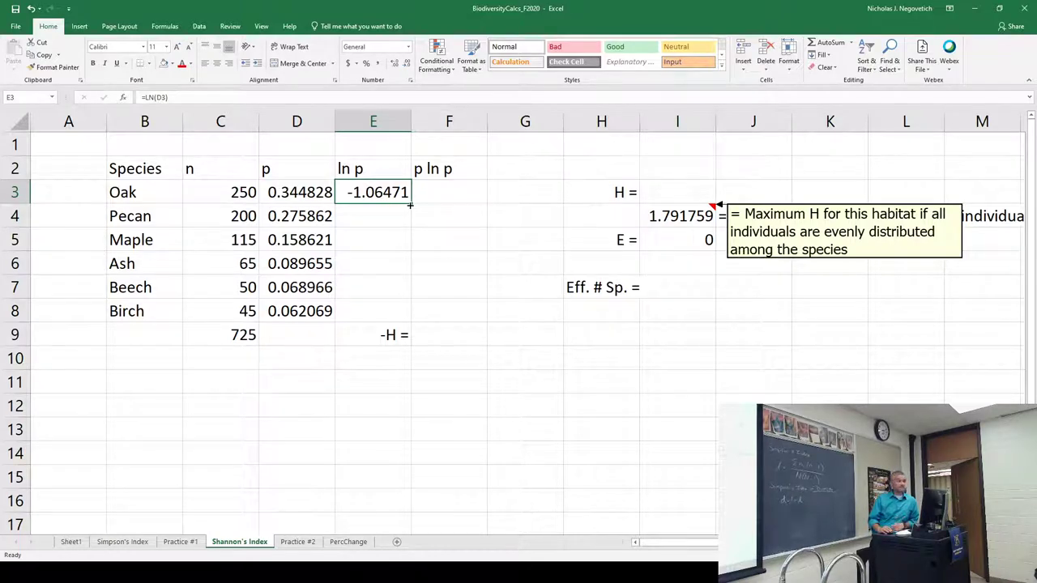
pyautogui.moveTo(410, 204); pyautogui.dragTo(396, 311)
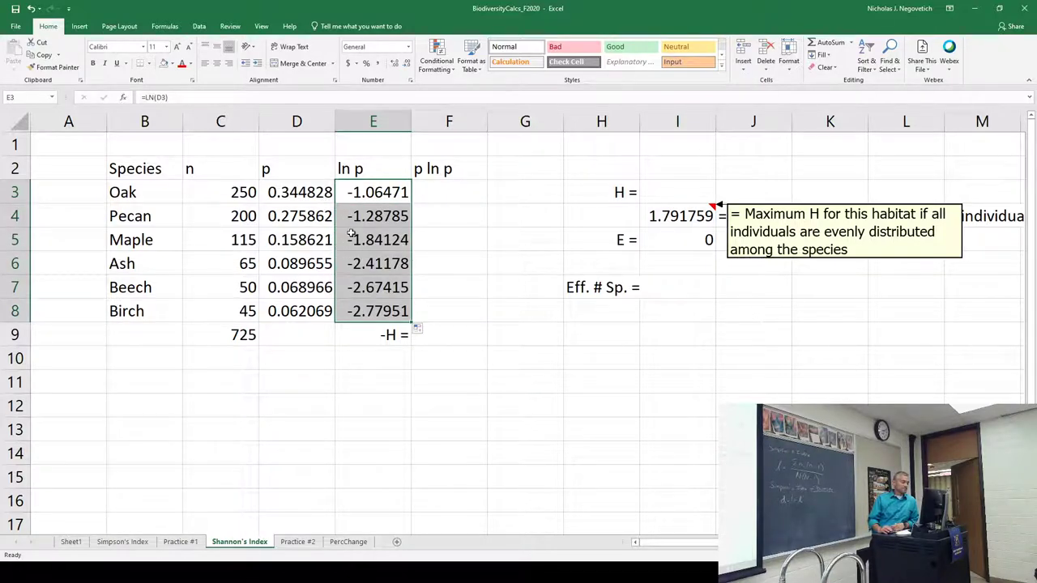
# Check each species' ln p formula from Oak down to Birch.
pyautogui.click(381, 192)
pyautogui.click(397, 216)
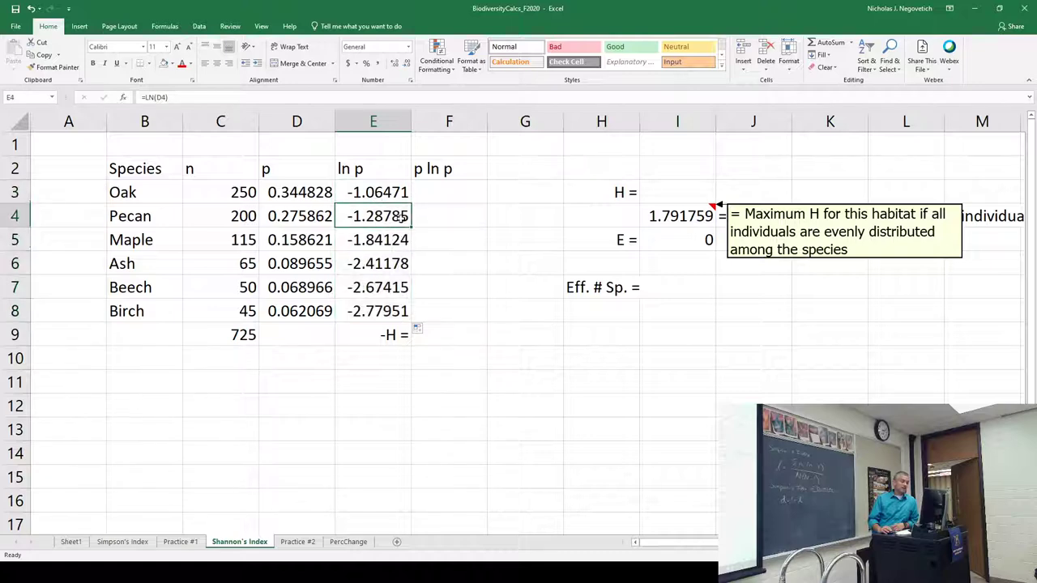
pyautogui.click(398, 238)
pyautogui.click(397, 259)
pyautogui.click(395, 282)
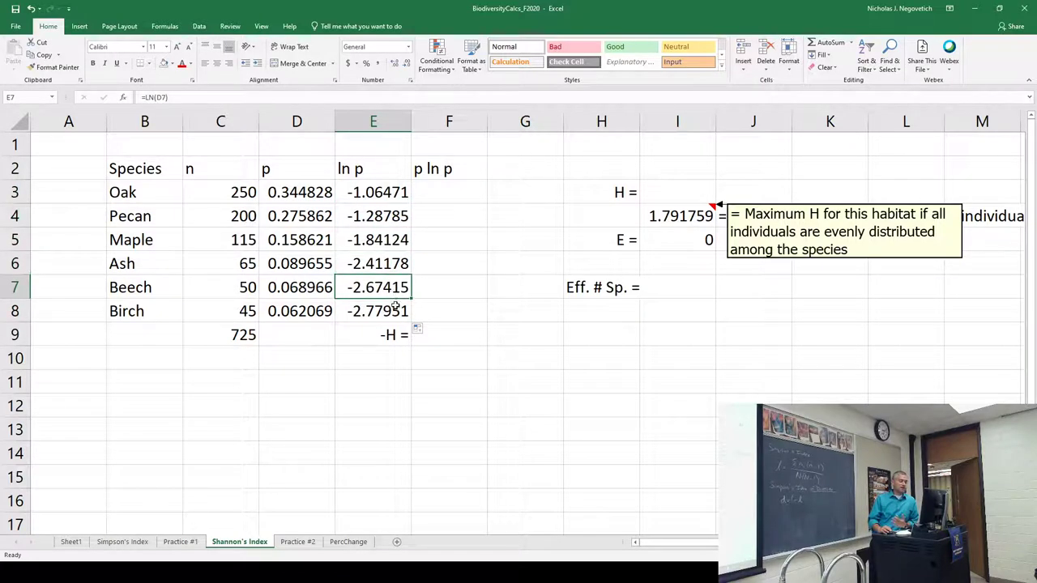
pyautogui.click(394, 304)
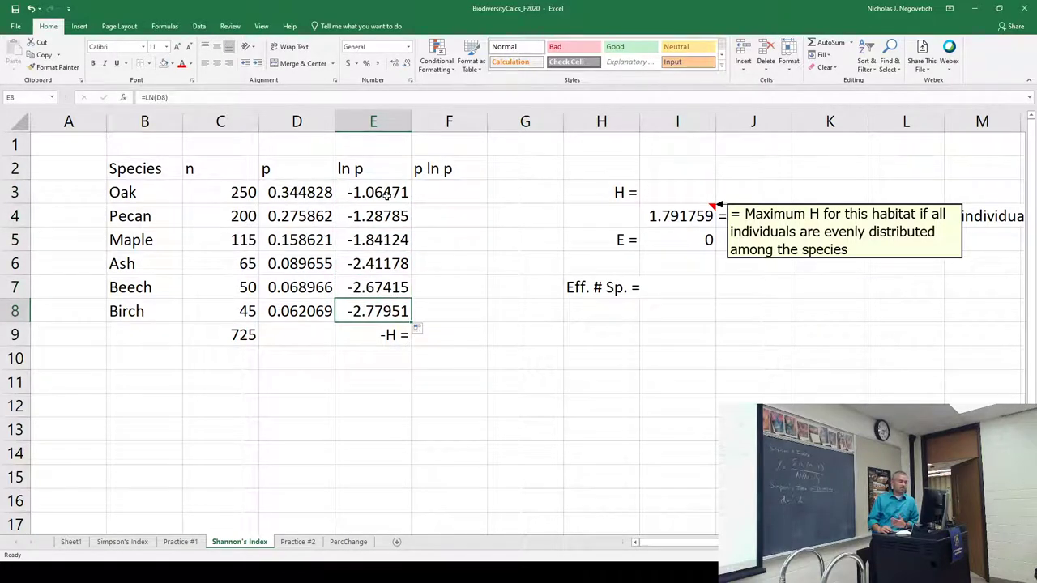
pyautogui.click(383, 194)
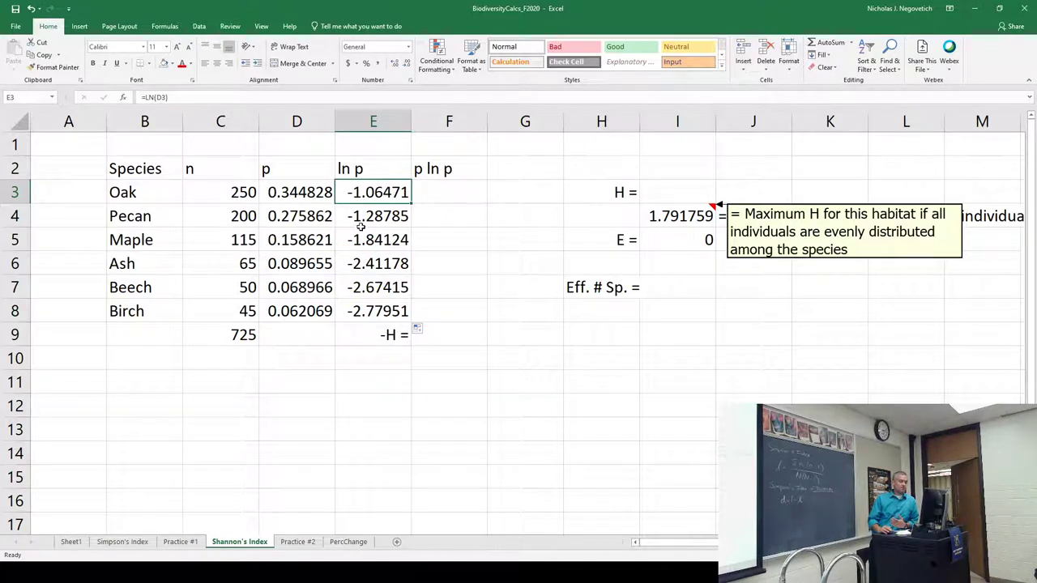
pyautogui.click(432, 189)
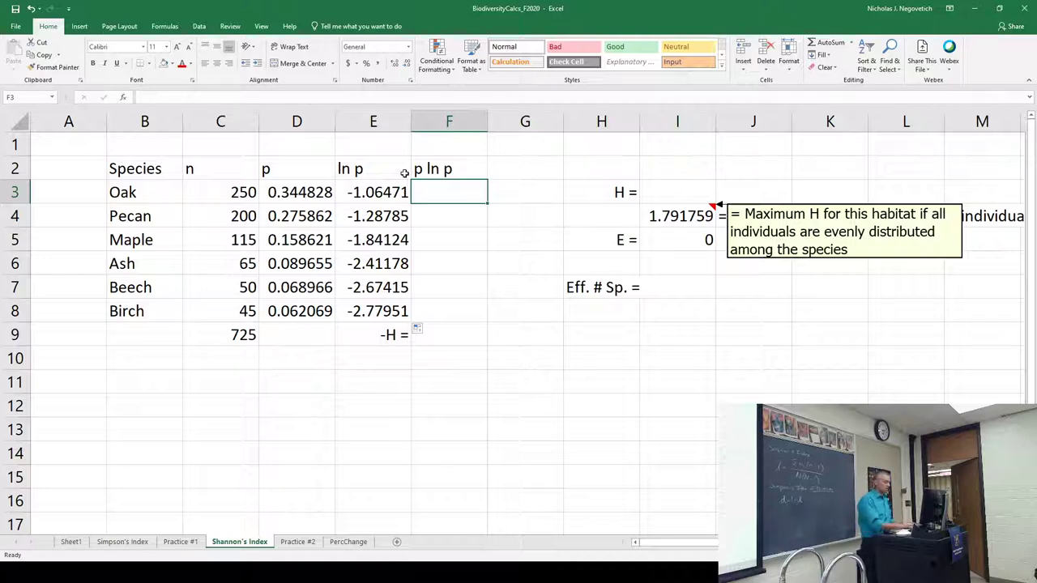
# Enter =D3*E3 in F3 and fill it down to F8, giving -0.36714 to -0.17252.
pyautogui.write('=')
pyautogui.click(304, 196)
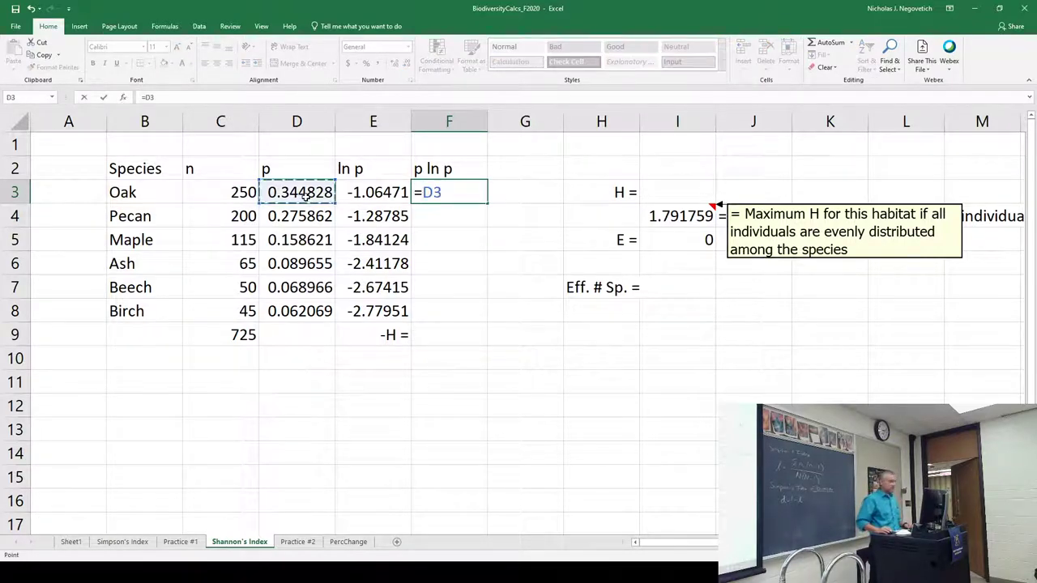
pyautogui.write('*')
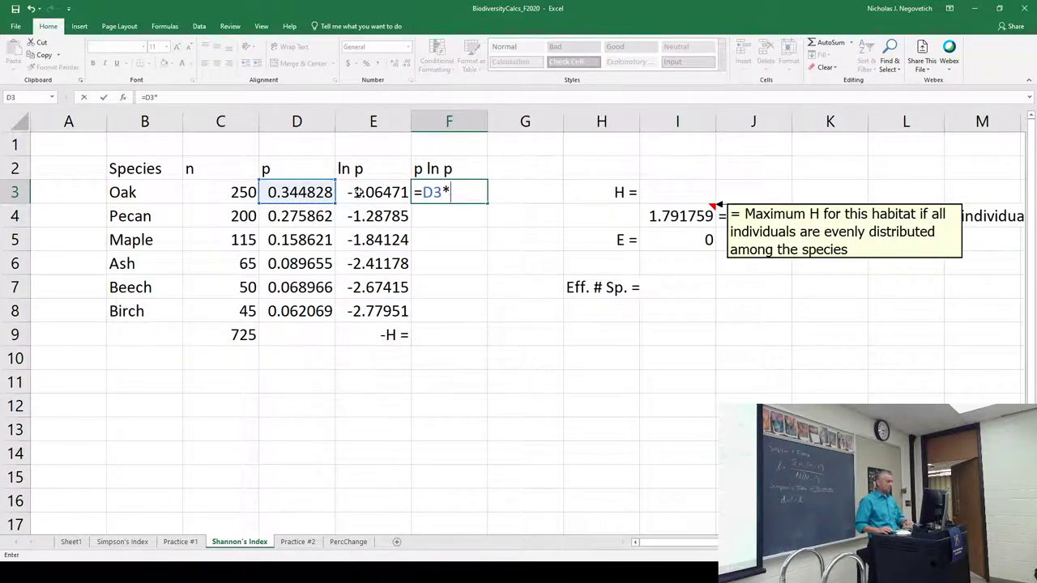
pyautogui.click(375, 190)
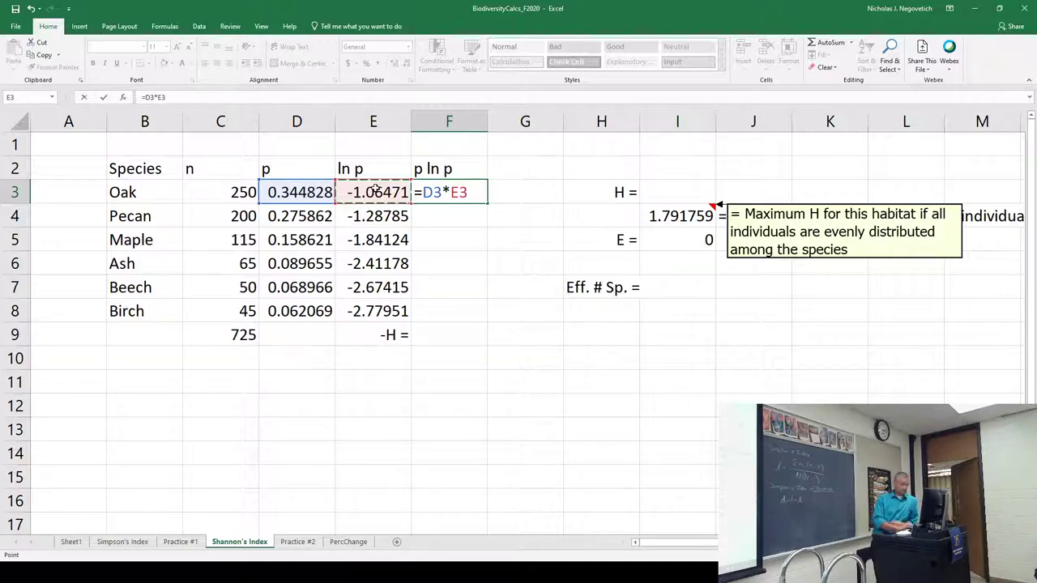
pyautogui.press('Return')
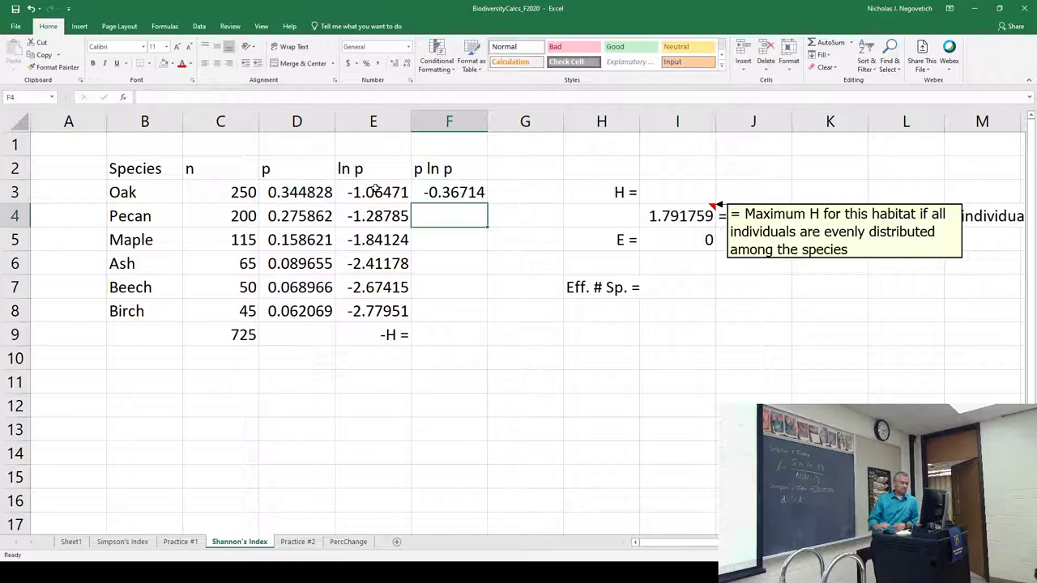
pyautogui.click(465, 196)
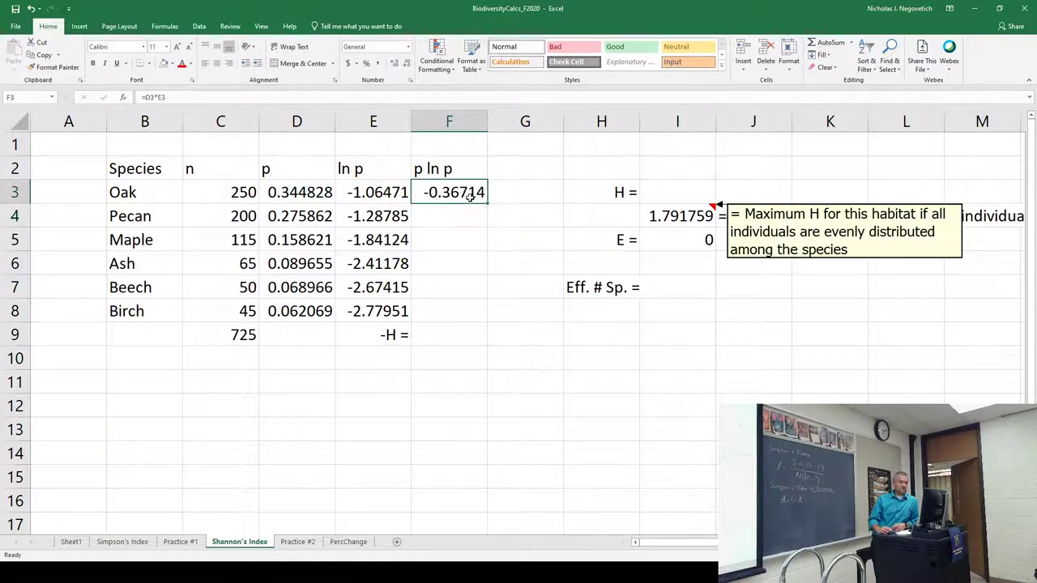
pyautogui.moveTo(489, 203); pyautogui.dragTo(481, 318)
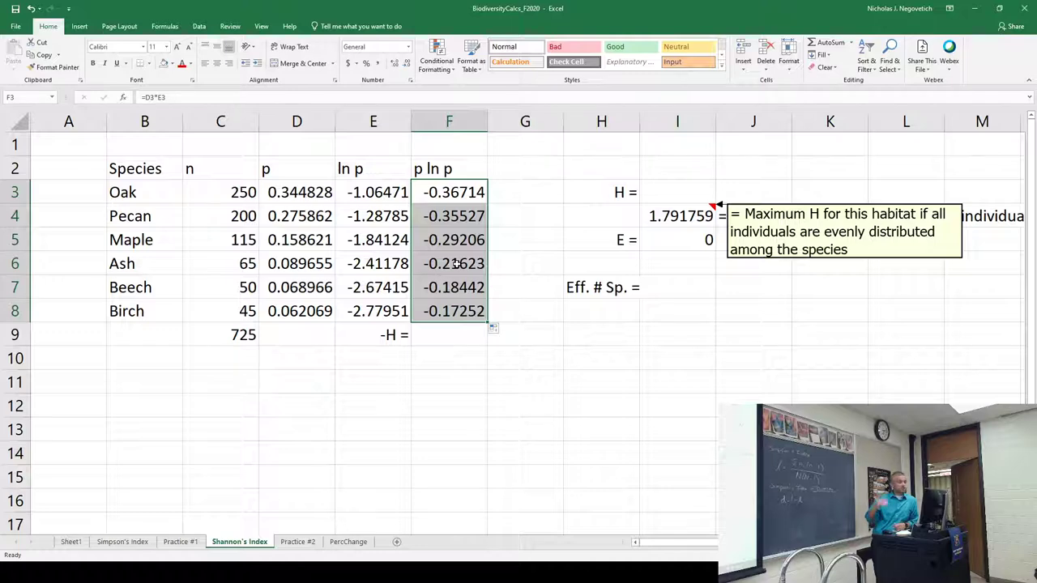
# Enter =SUM(F3:F8) in F9 to get -H of -1.58764.
pyautogui.click(446, 334)
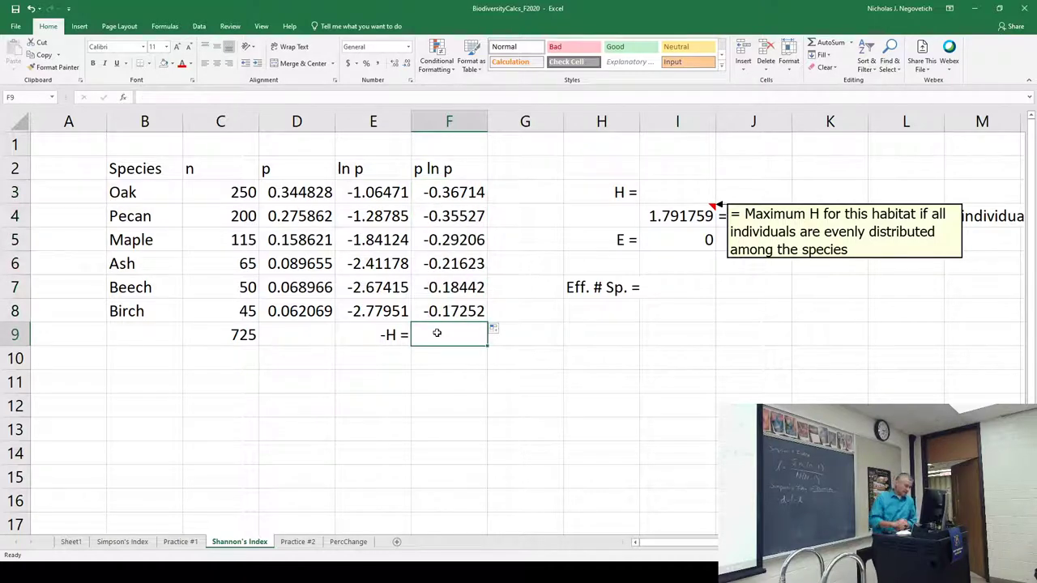
pyautogui.write('=sum(')
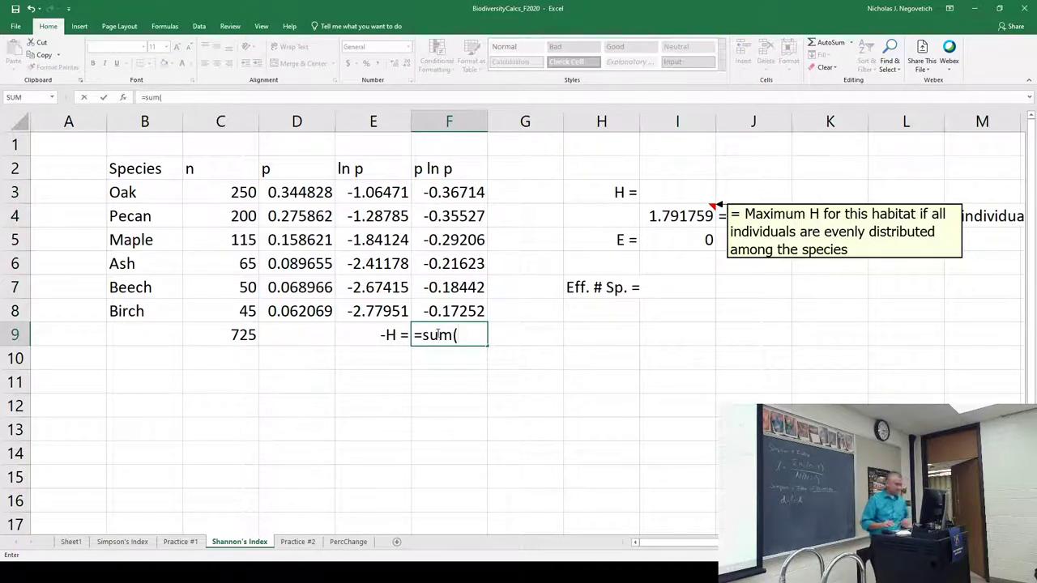
pyautogui.moveTo(450, 192); pyautogui.dragTo(452, 311)
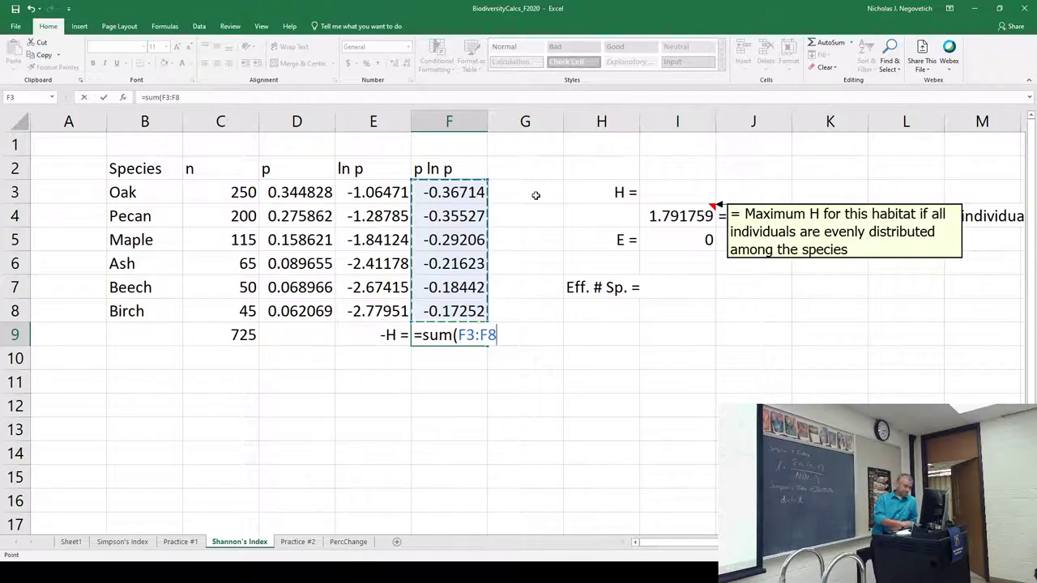
pyautogui.press('Return')
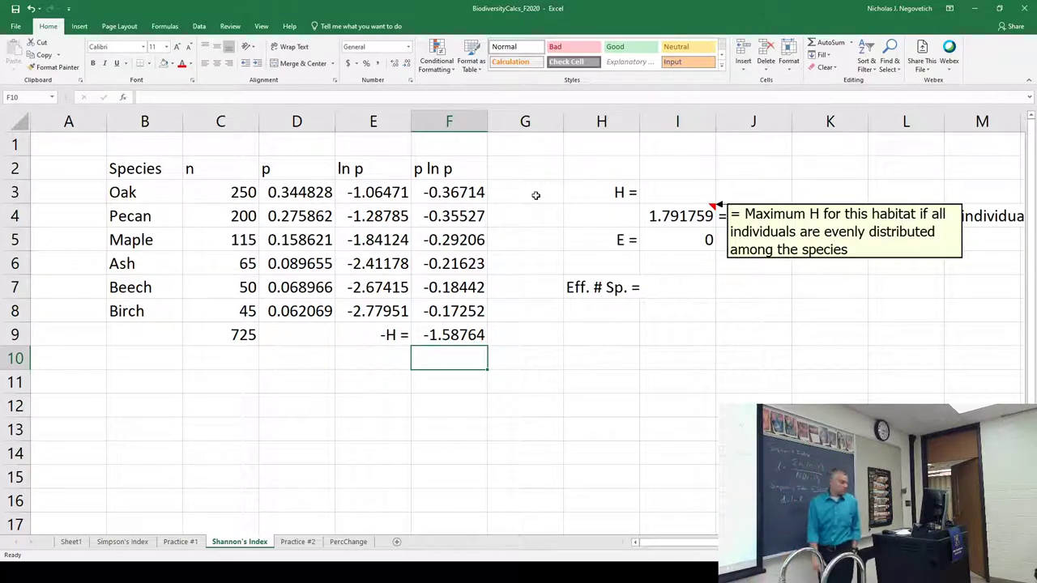
# Enter =-1*F9 in I3 so H reads 1.587645, then check the evenness and H formulas.
pyautogui.click(675, 182)
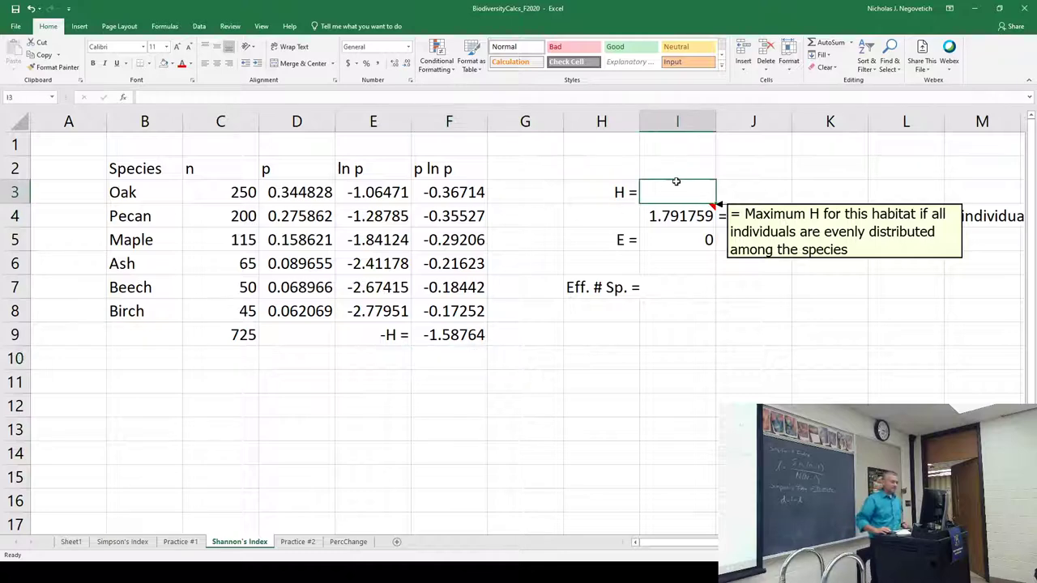
pyautogui.write('=')
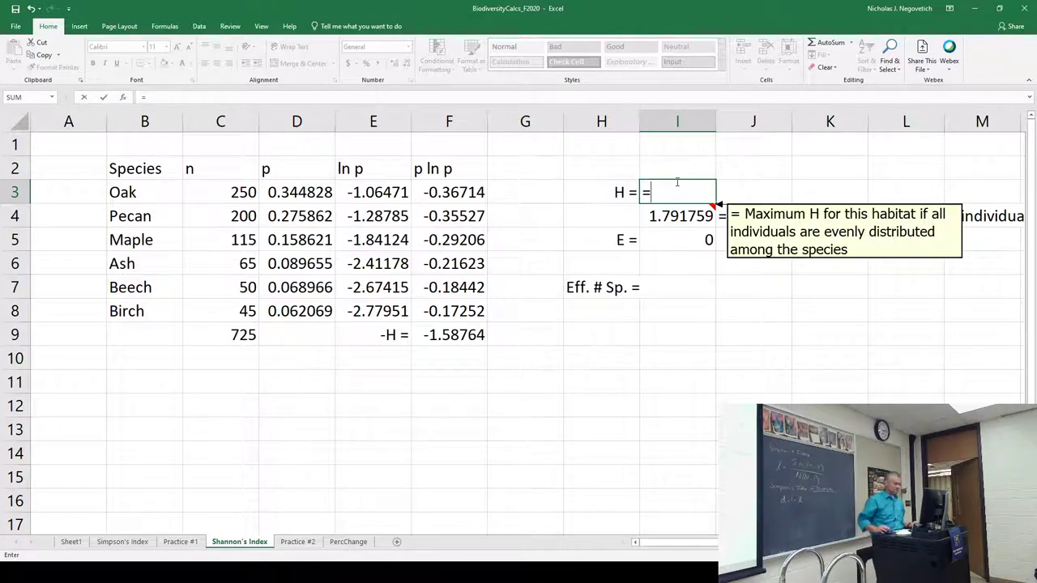
pyautogui.write('-1*')
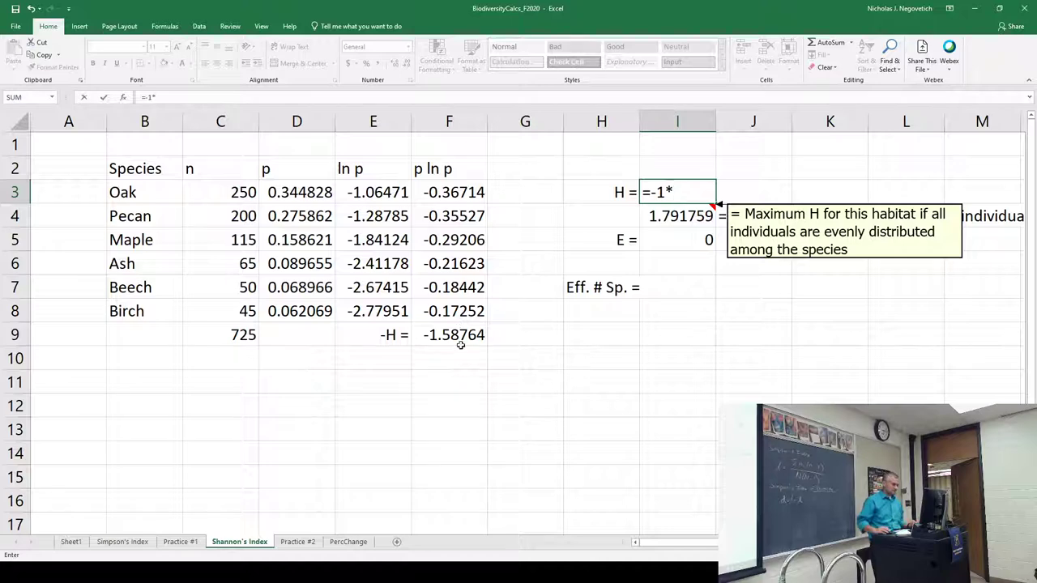
pyautogui.click(443, 339)
pyautogui.press('Return')
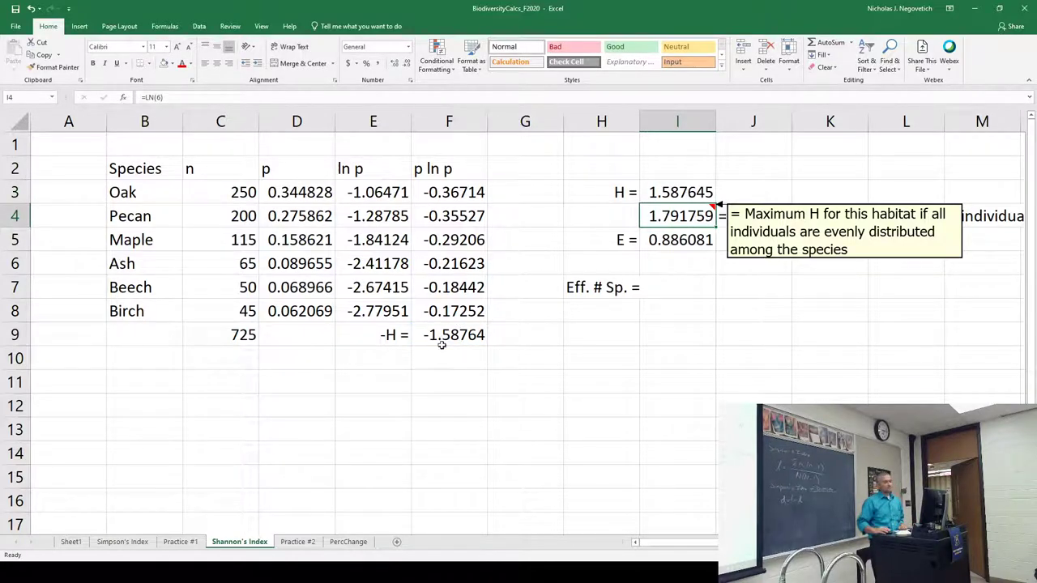
pyautogui.click(689, 243)
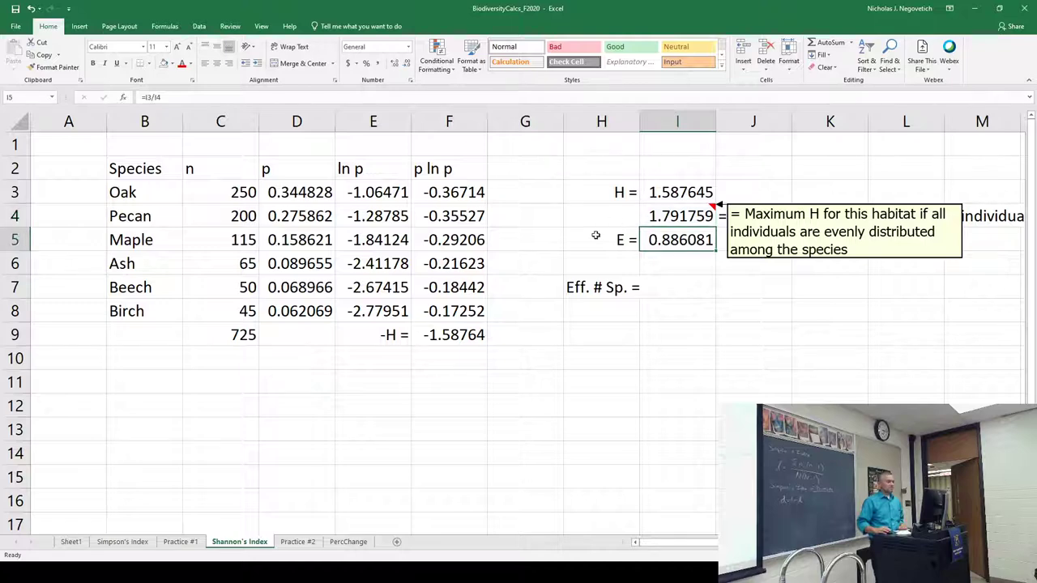
pyautogui.click(679, 197)
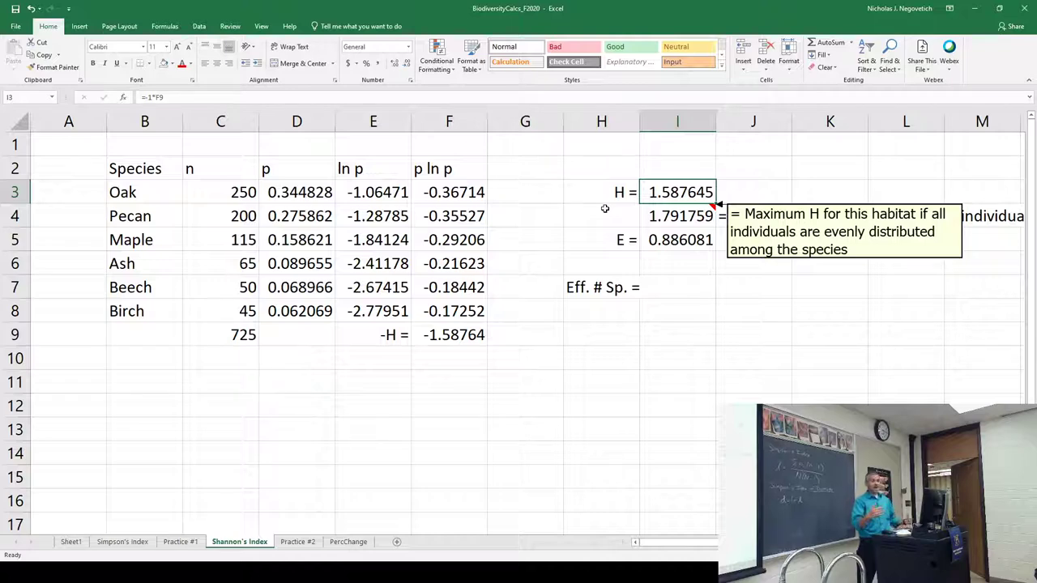
pyautogui.click(664, 214)
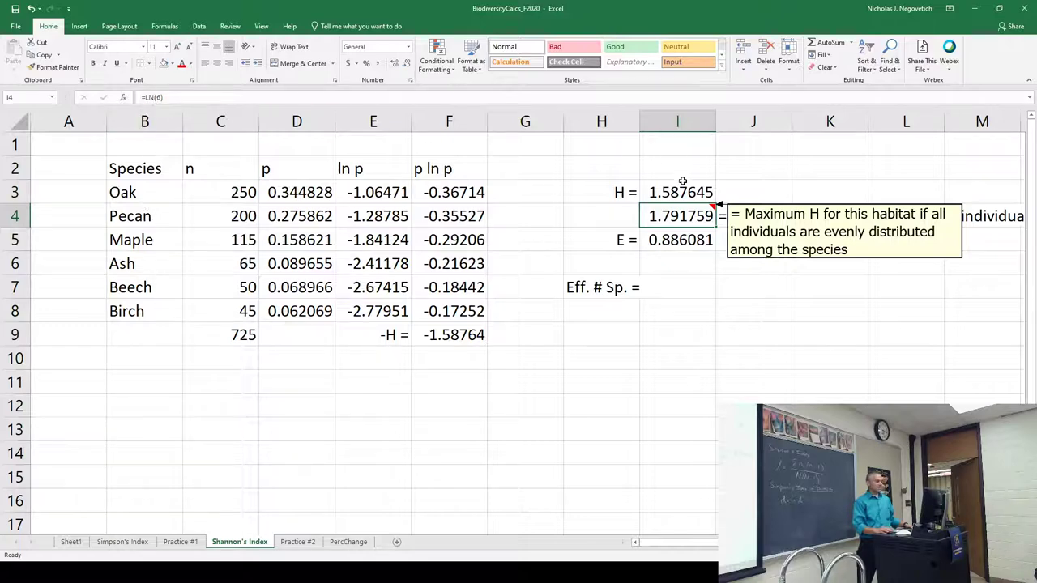
pyautogui.doubleClick(689, 216)
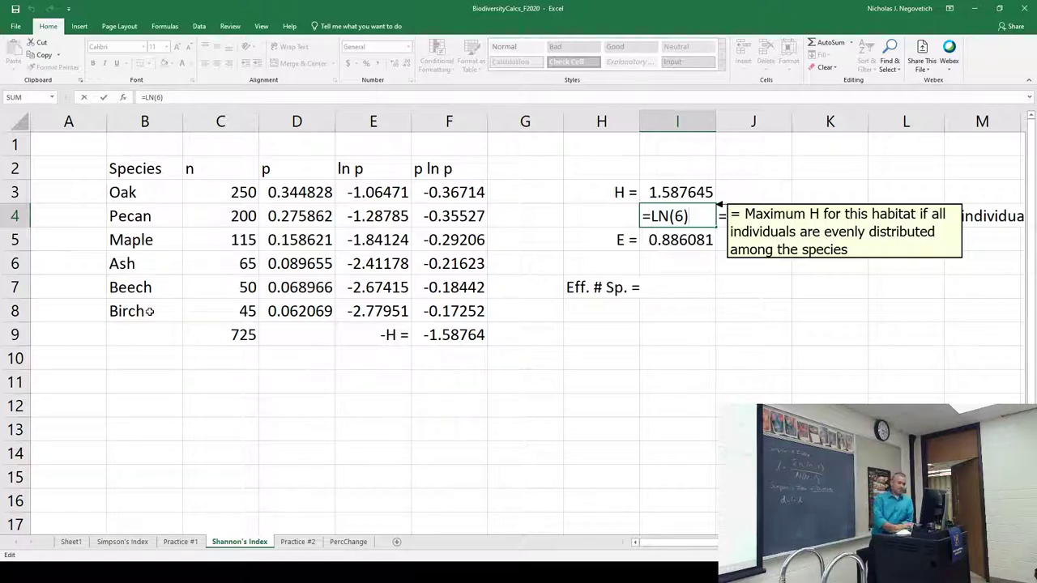
pyautogui.press('Return')
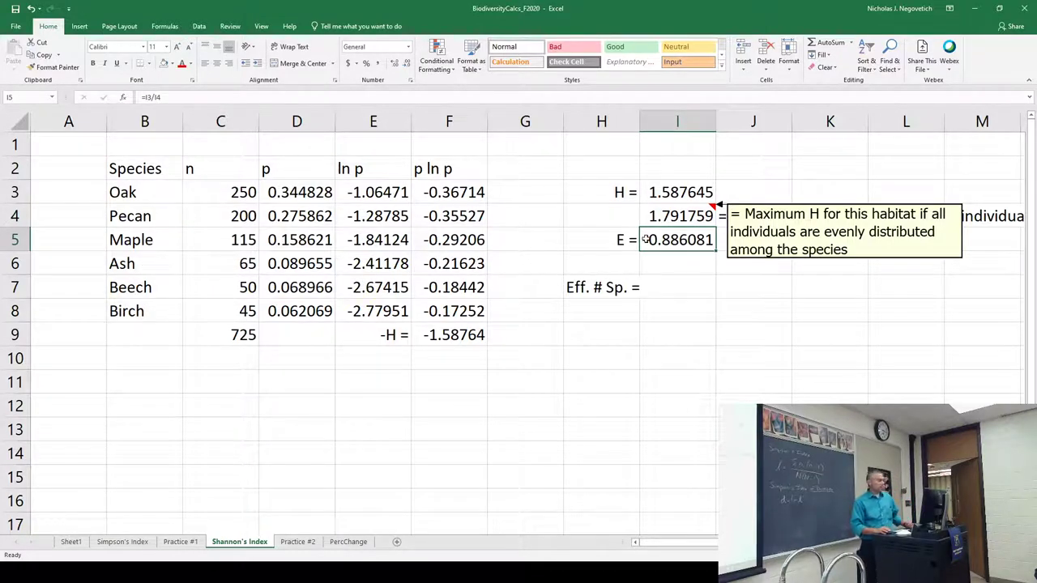
pyautogui.doubleClick(677, 240)
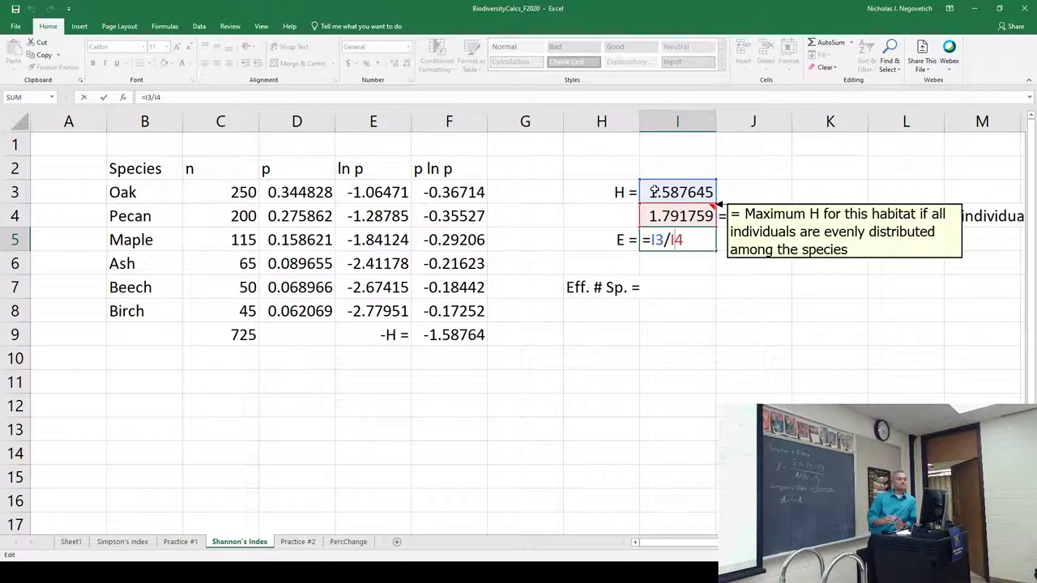
pyautogui.press('Return')
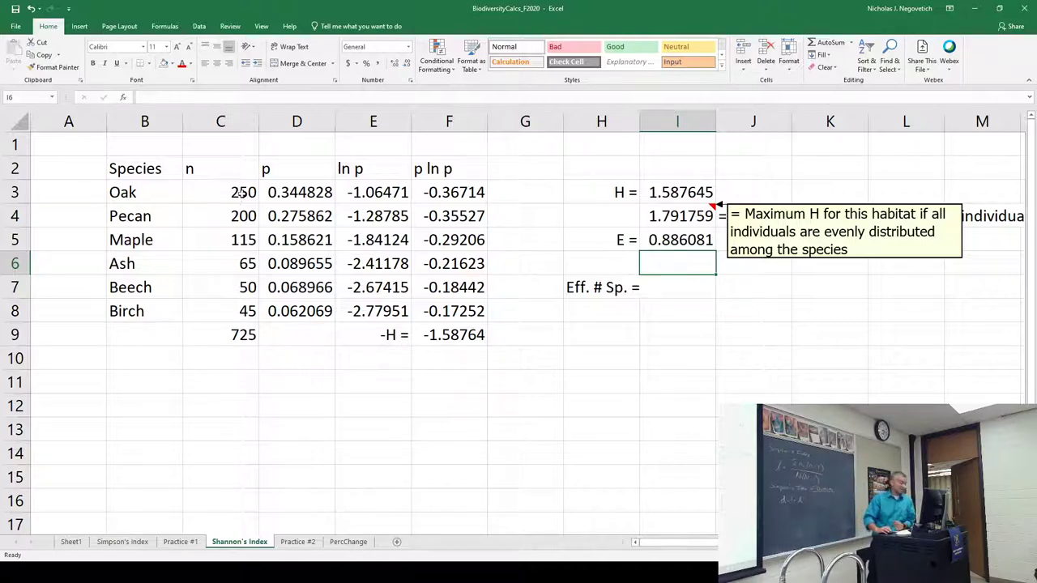
pyautogui.moveTo(242, 192); pyautogui.dragTo(237, 311)
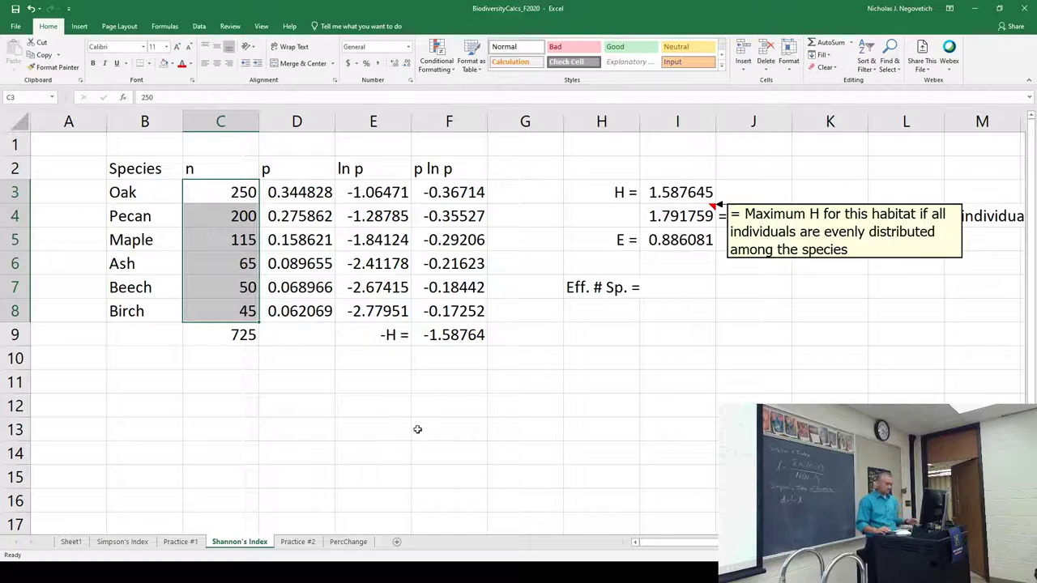
pyautogui.hotkey('alt', 'Tab')
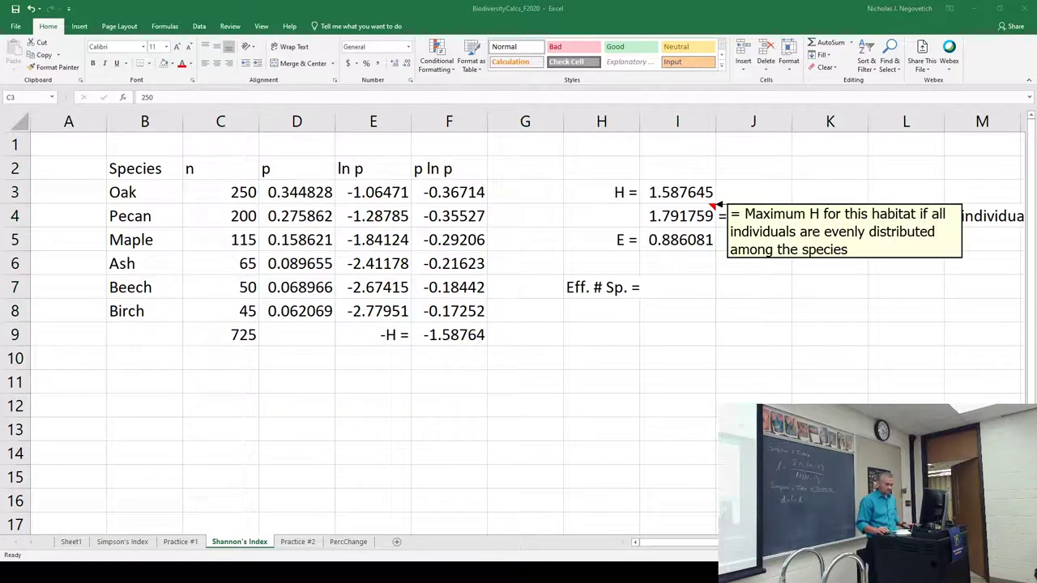
pyautogui.click(296, 477)
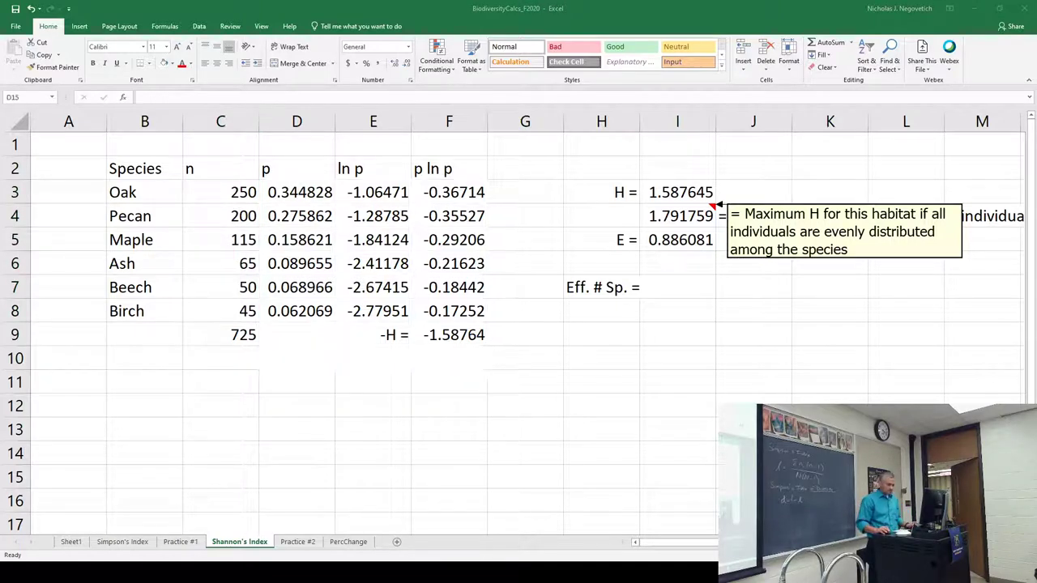
# Go to the Practice #2 sheet with the five mosquito species totalling 835.
pyautogui.click(301, 541)
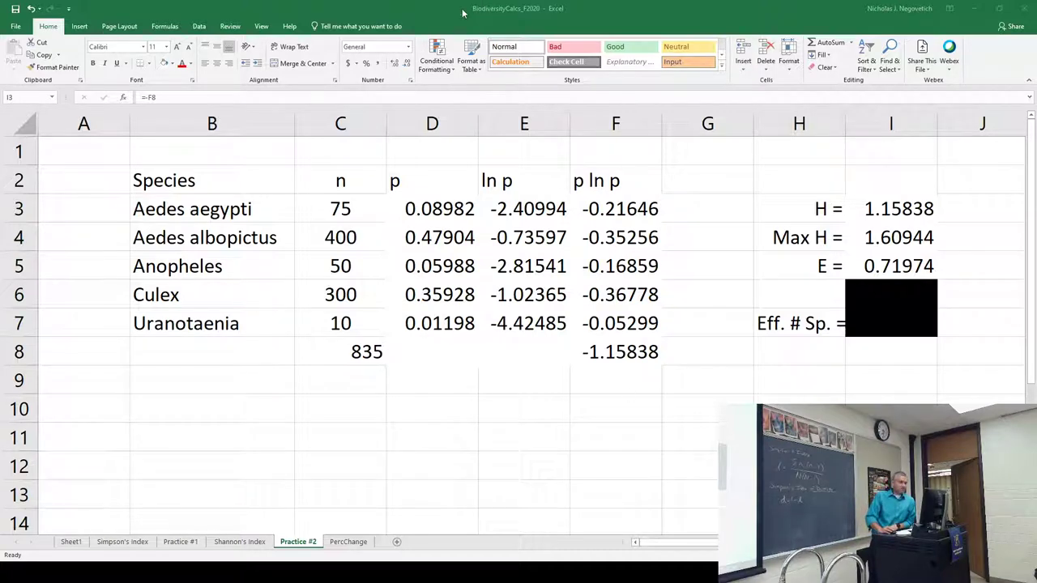
pyautogui.click(416, 11)
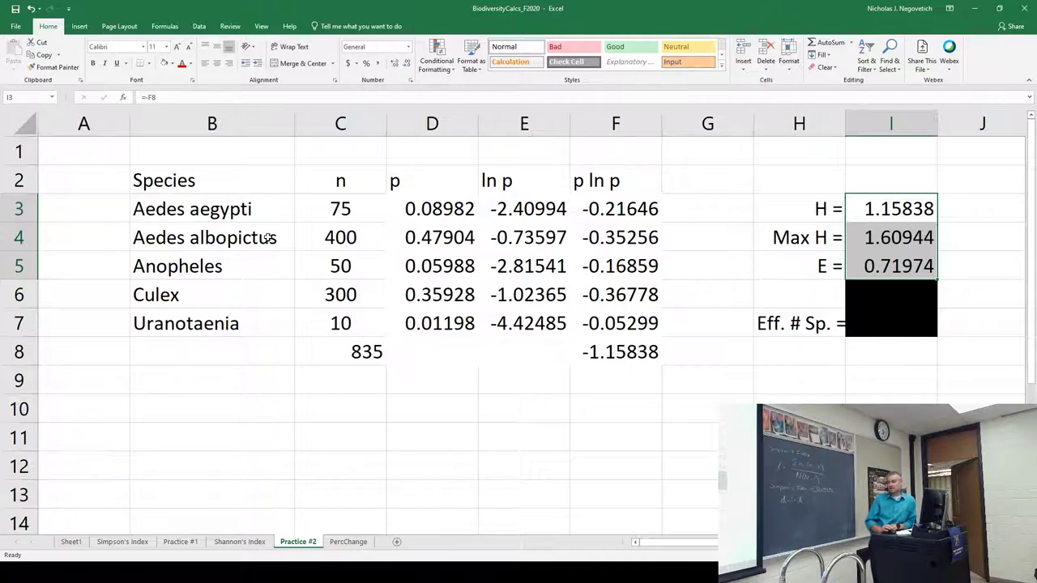
pyautogui.click(878, 264)
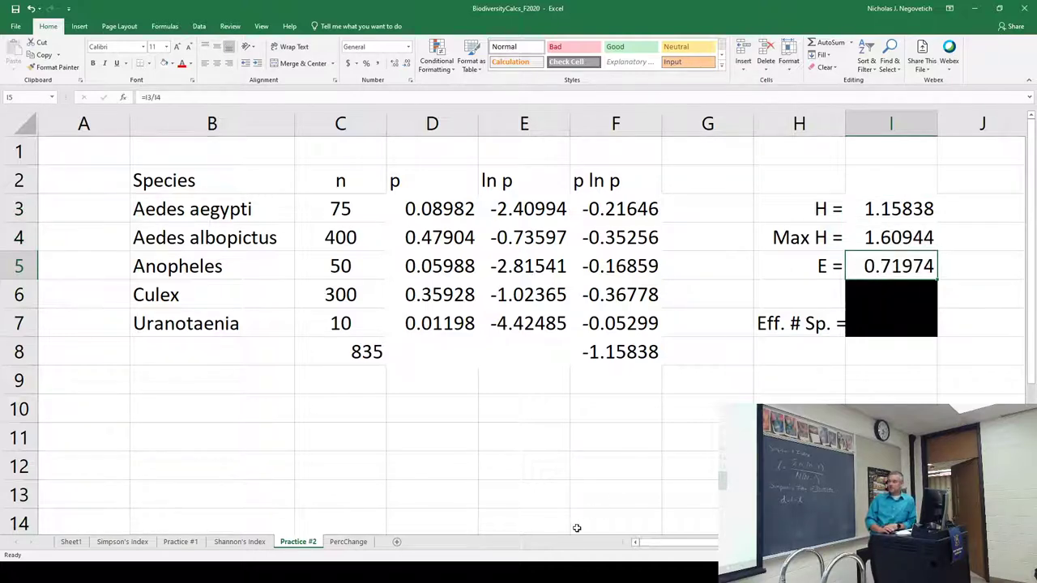
pyautogui.click(247, 542)
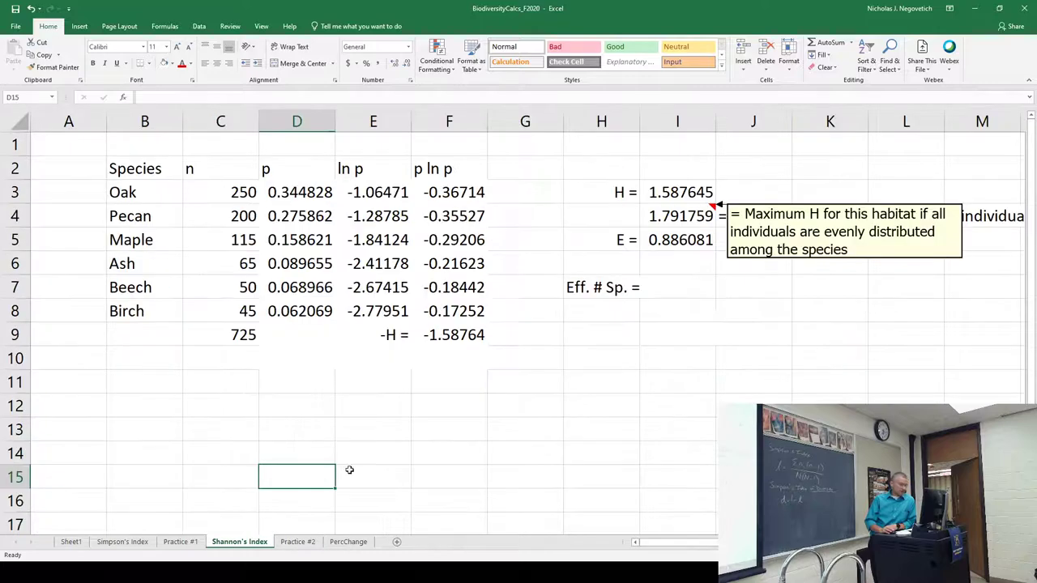
pyautogui.click(682, 243)
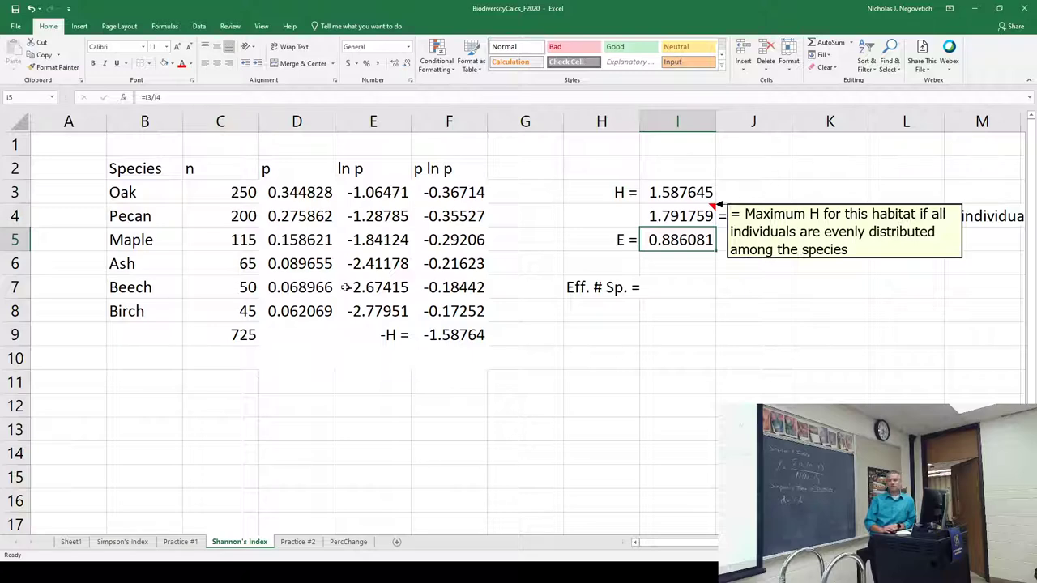
pyautogui.click(313, 543)
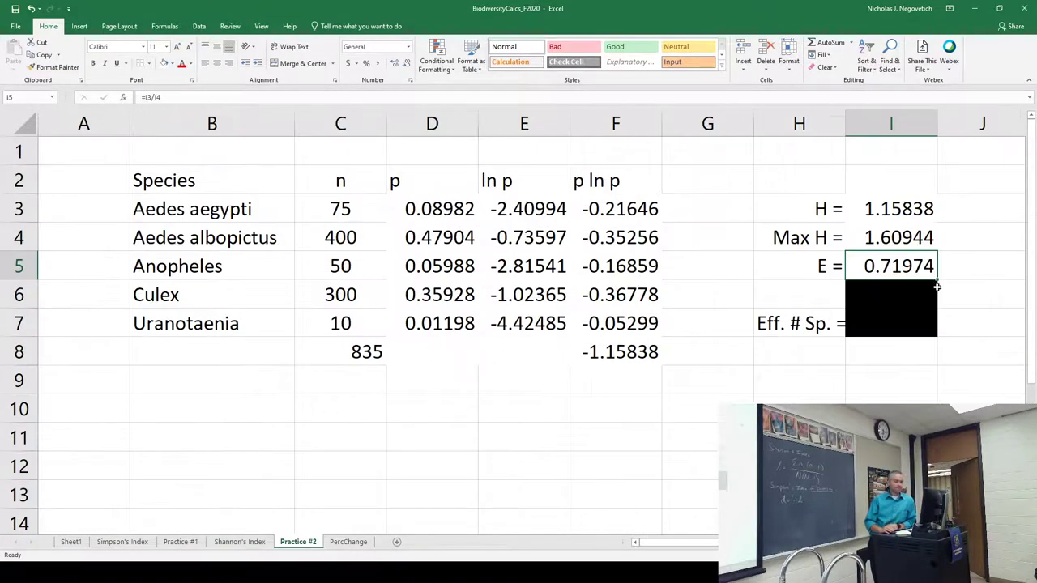
pyautogui.click(910, 240)
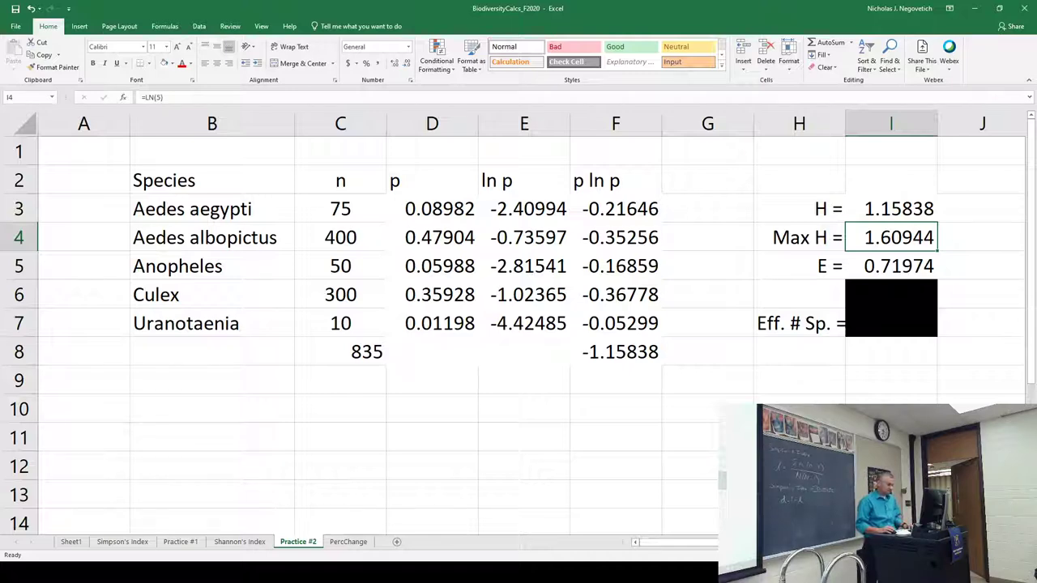
pyautogui.hotkey('alt', 'Tab')
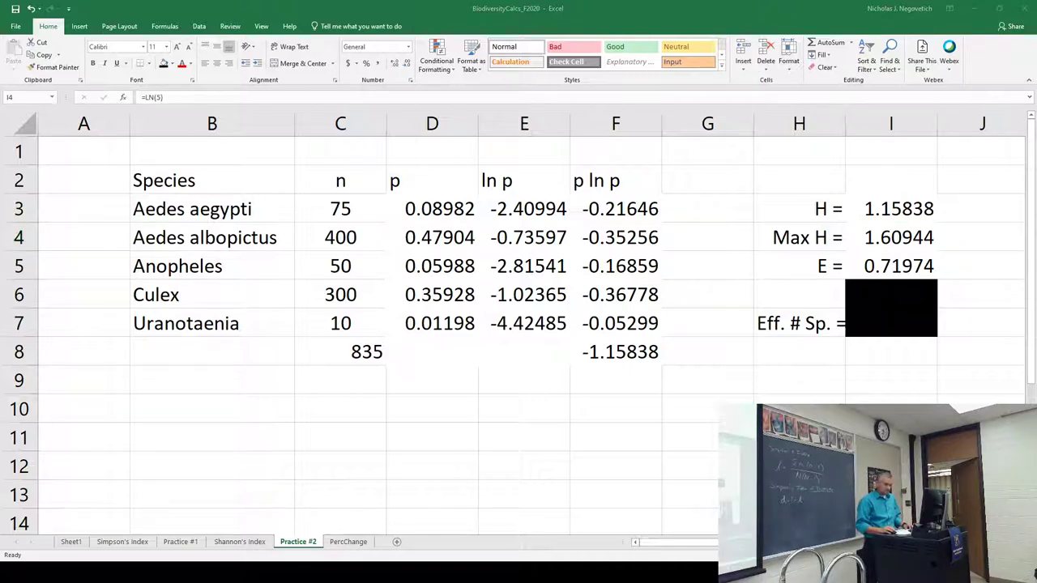
pyautogui.hotkey('alt', 'Tab')
# Open the PercChange sheet and select the East and West I and H value pairs in C3:D4.
pyautogui.click(349, 542)
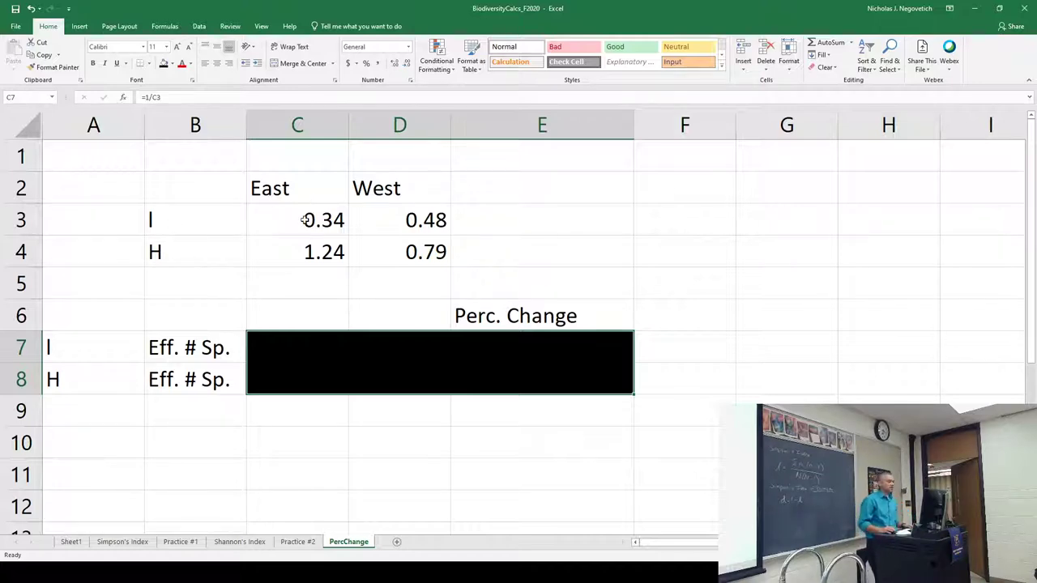
pyautogui.click(315, 221)
pyautogui.moveTo(387, 220); pyautogui.dragTo(289, 216)
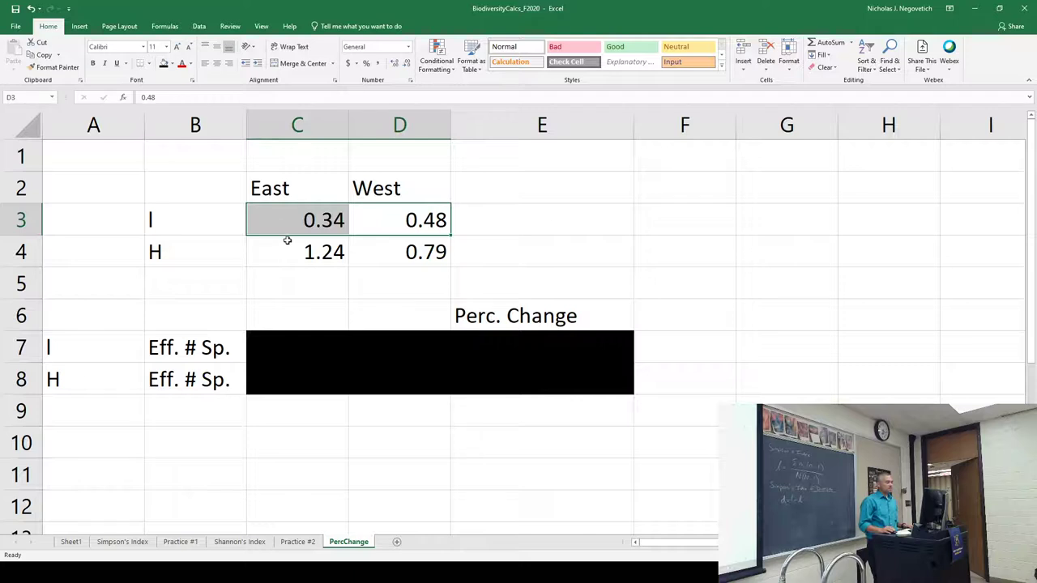
pyautogui.click(309, 252)
pyautogui.moveTo(308, 251); pyautogui.dragTo(395, 254)
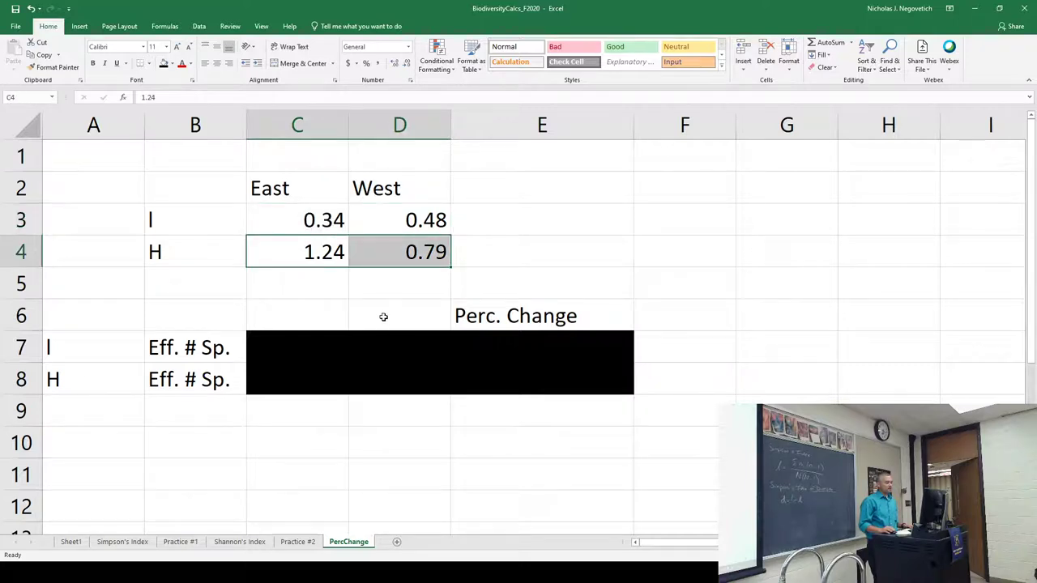
pyautogui.moveTo(308, 221); pyautogui.dragTo(370, 220)
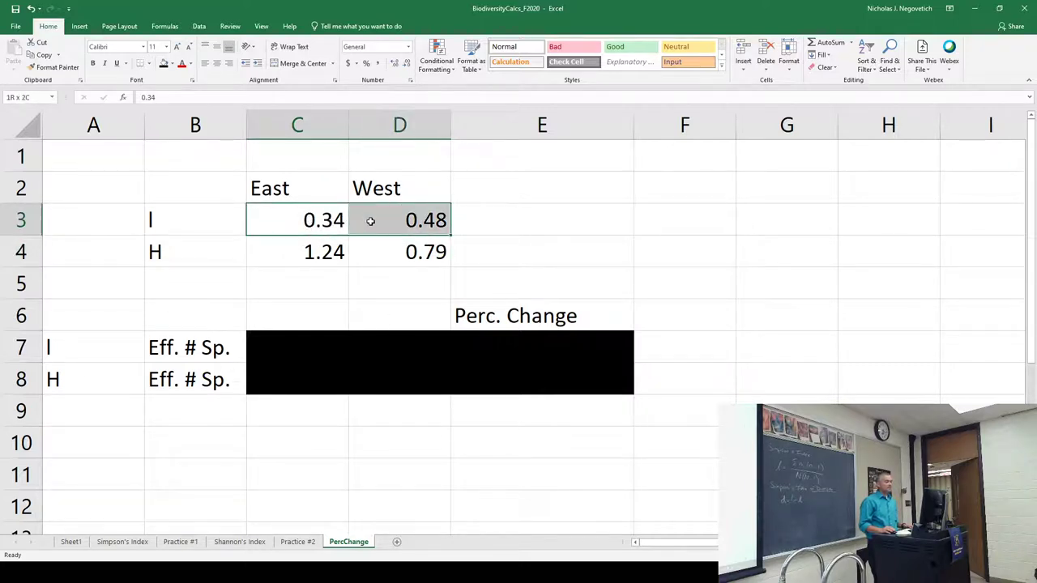
pyautogui.moveTo(309, 252); pyautogui.dragTo(394, 248)
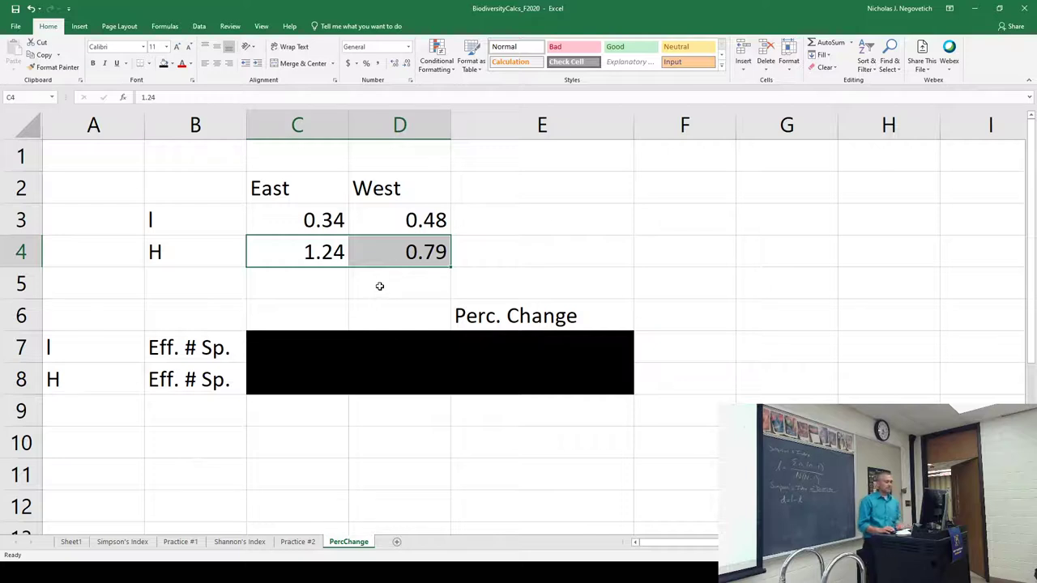
pyautogui.click(365, 277)
pyautogui.click(327, 256)
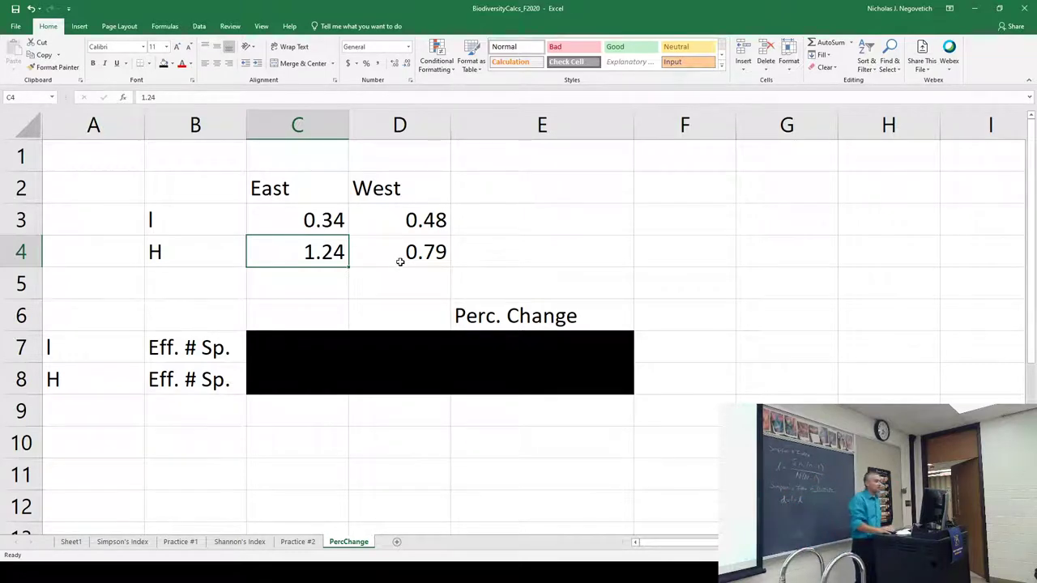
pyautogui.click(398, 264)
pyautogui.click(324, 254)
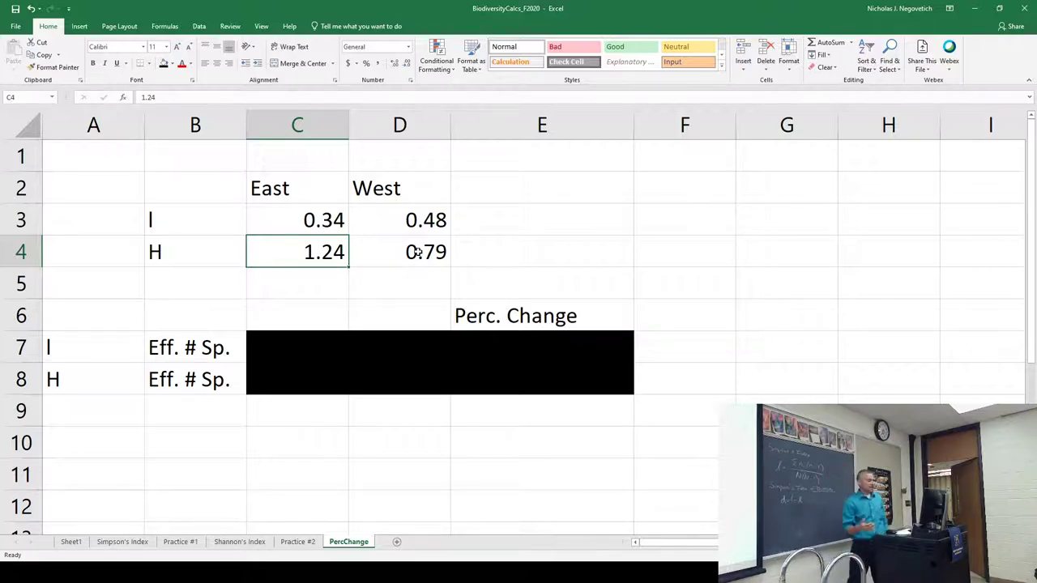
pyautogui.click(172, 243)
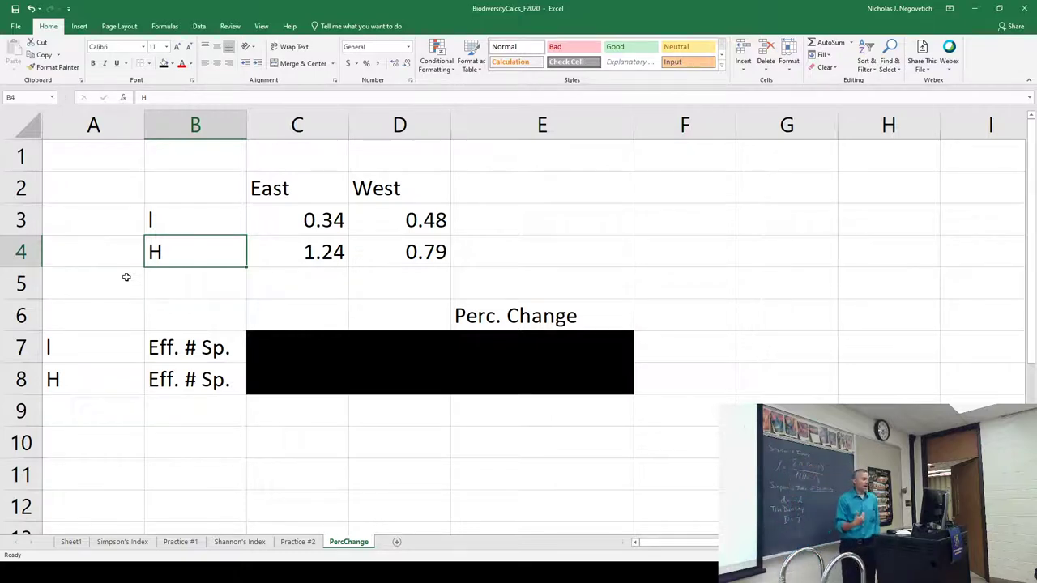
# Label E3 "% Change =" and right-align it.
pyautogui.click(596, 223)
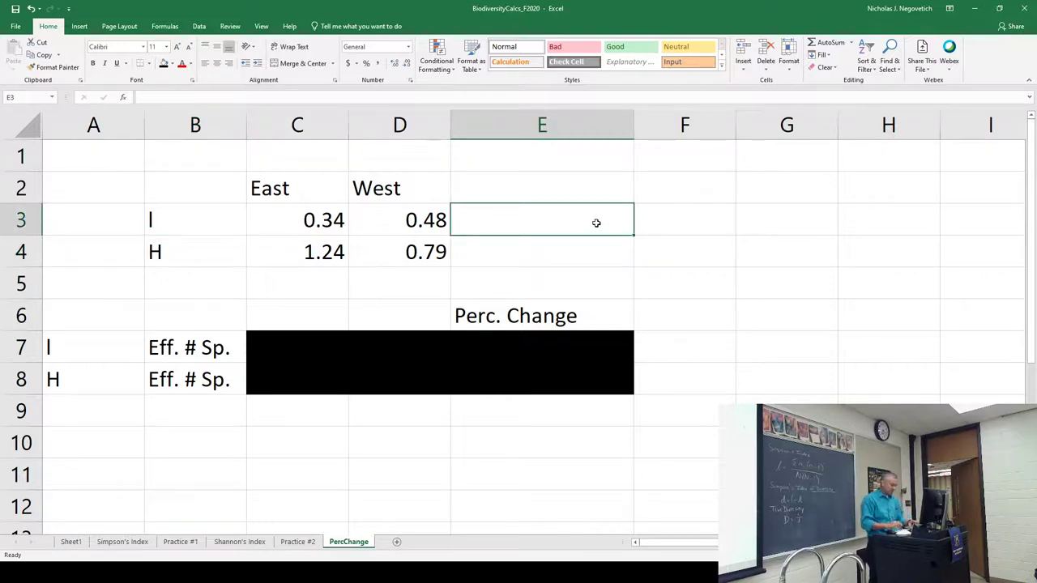
pyautogui.write('perce')
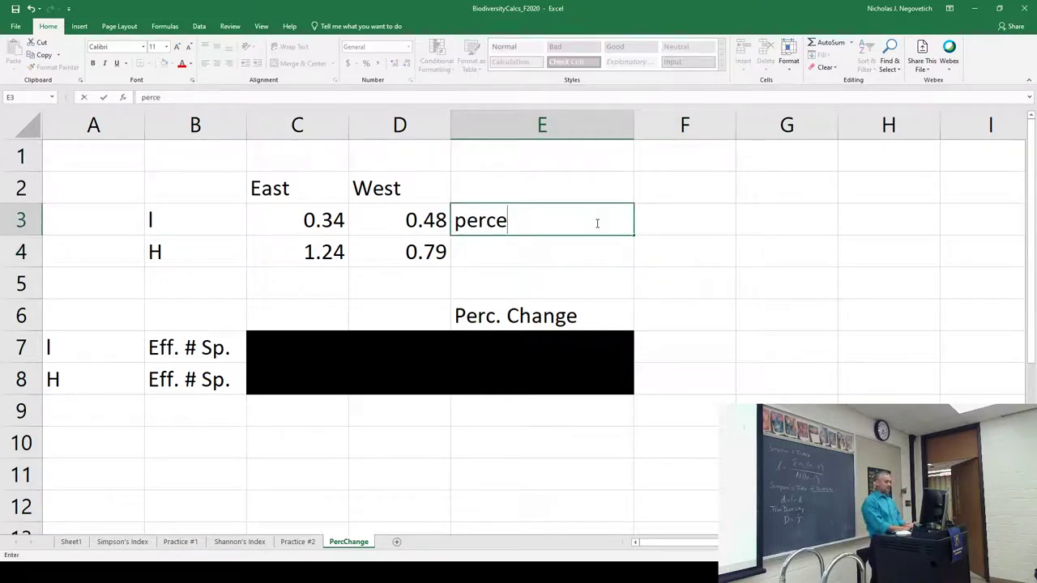
pyautogui.write('ntage Change =')
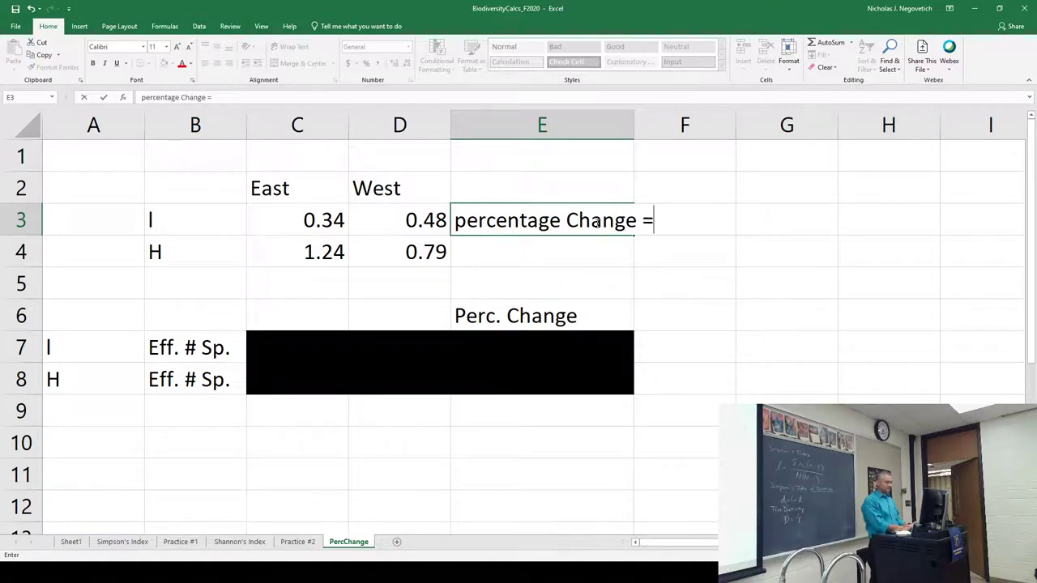
pyautogui.press('Return')
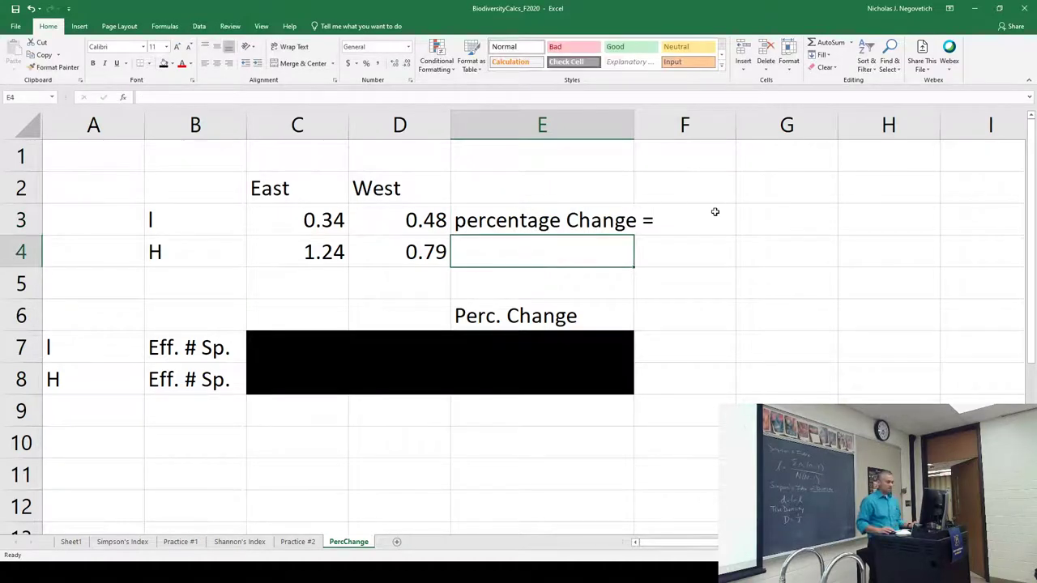
pyautogui.click(762, 228)
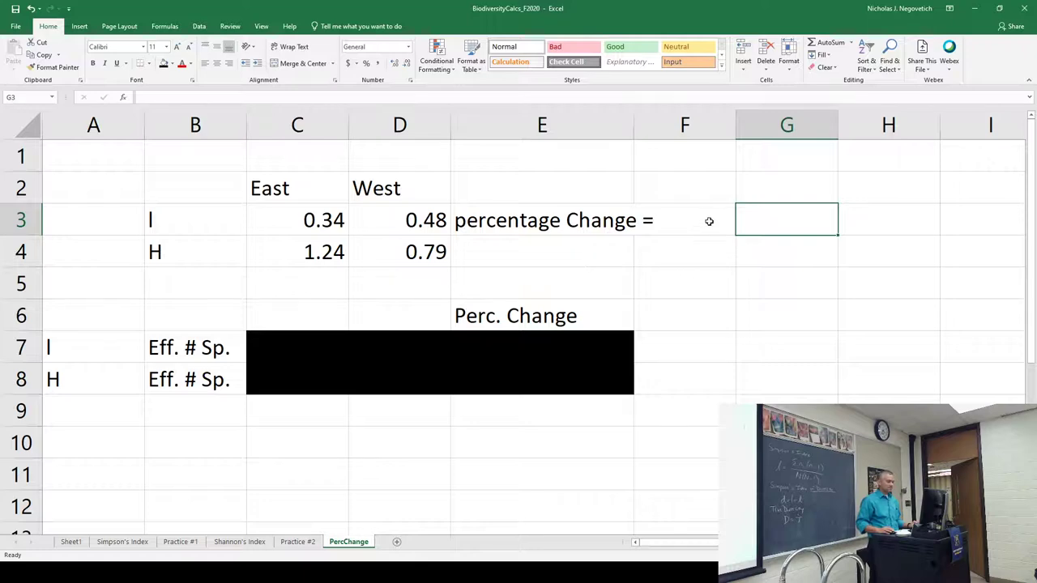
pyautogui.click(597, 227)
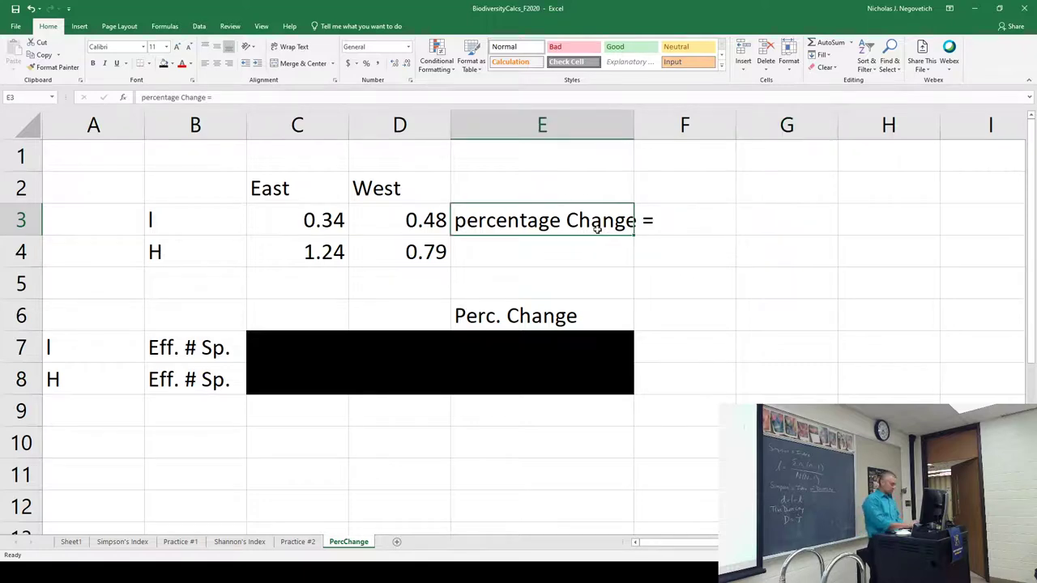
pyautogui.write('% Change =')
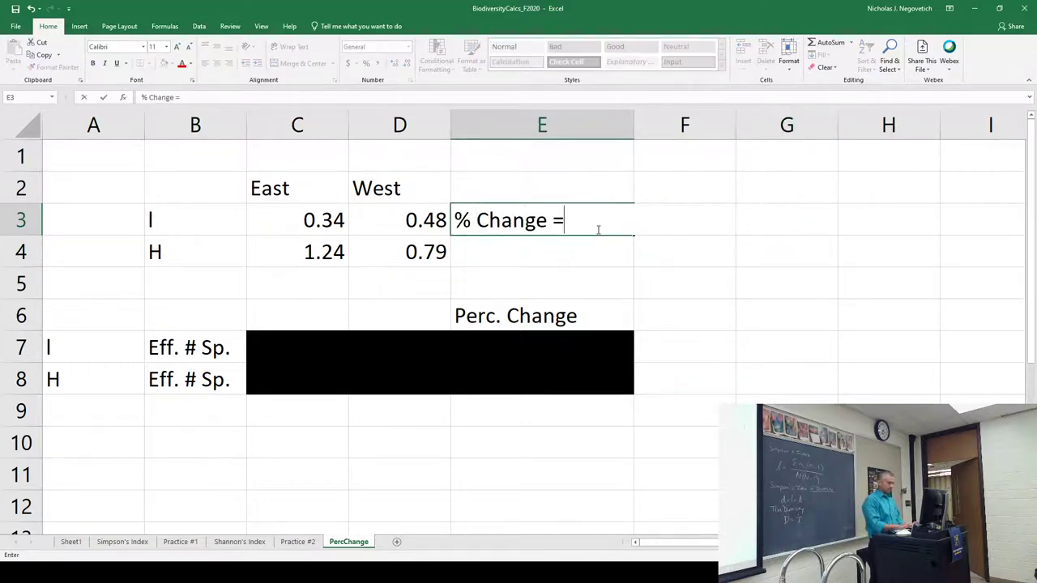
pyautogui.press('Return')
pyautogui.click(597, 229)
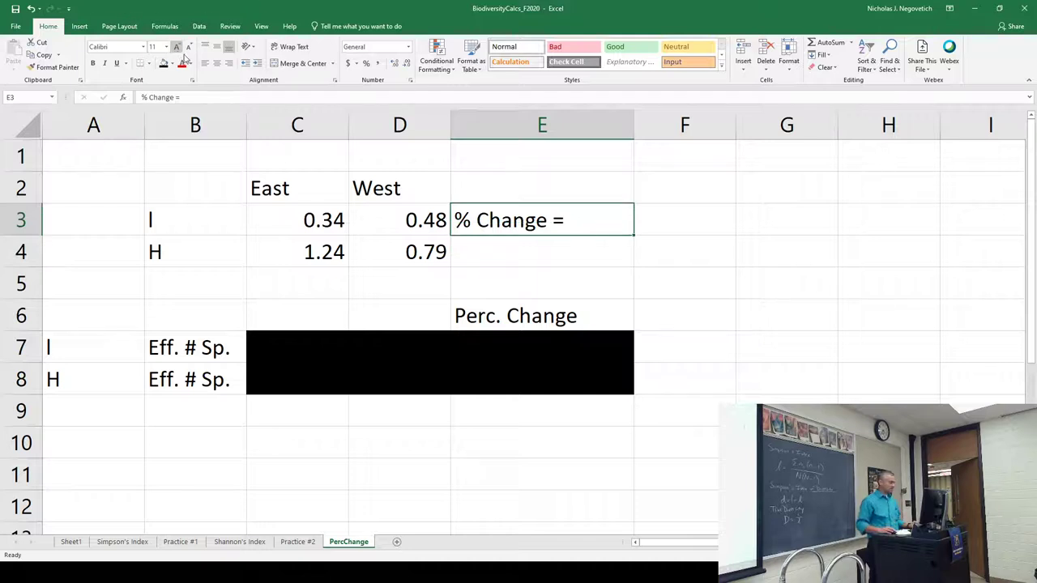
pyautogui.click(229, 64)
pyautogui.click(684, 221)
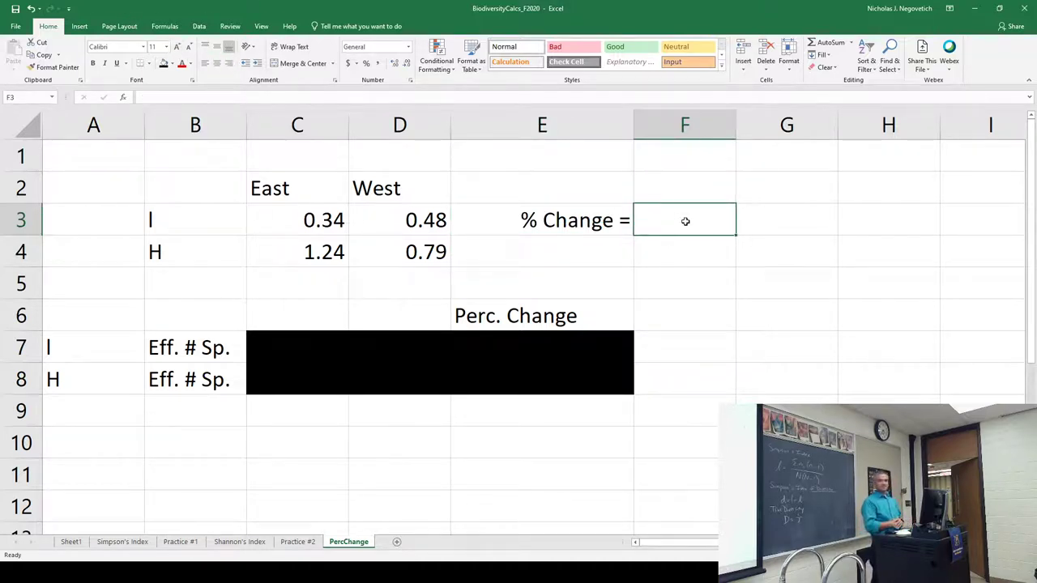
# Change the F3 note to read (Final-Initial)/Initial*100.
pyautogui.write('(Final')
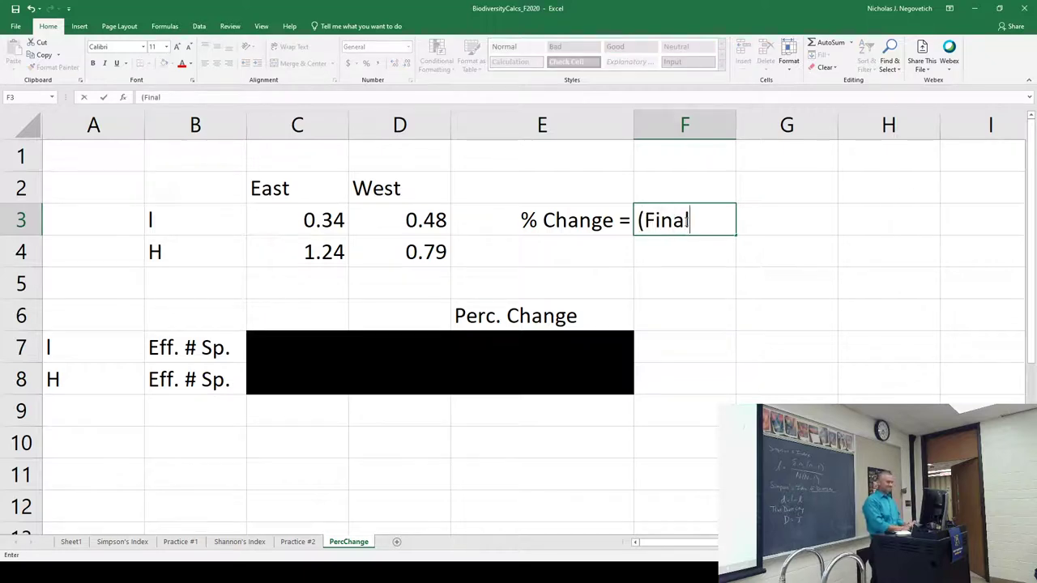
pyautogui.write('-Initial)/')
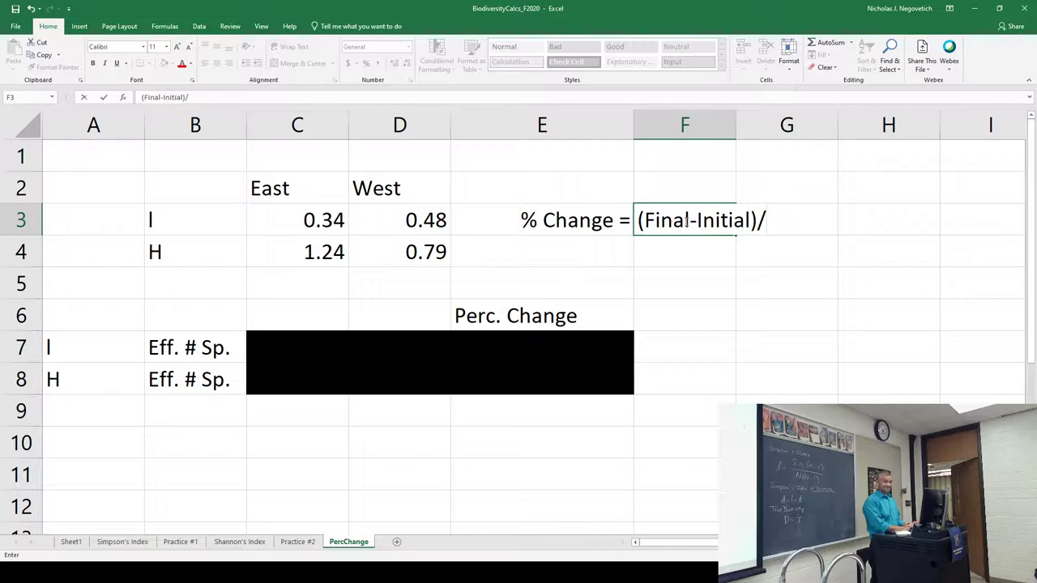
pyautogui.write('Initial')
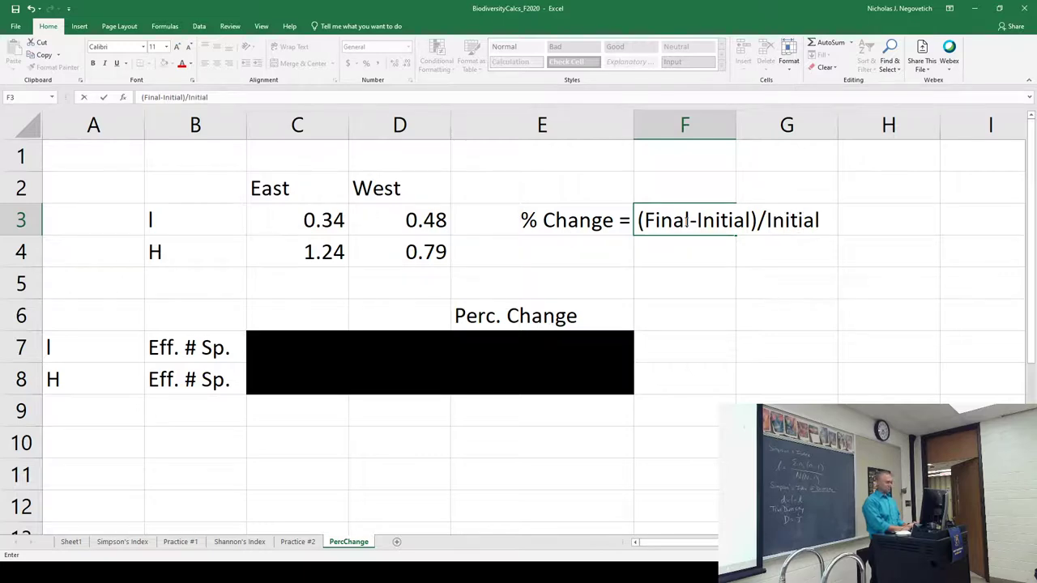
pyautogui.write('*100')
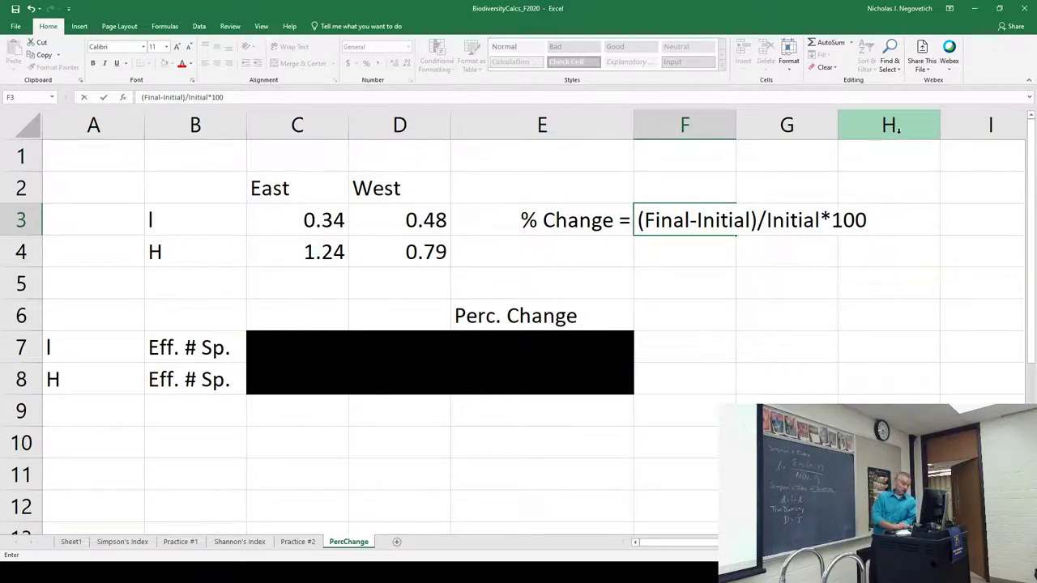
pyautogui.press('Return')
pyautogui.press('Up')
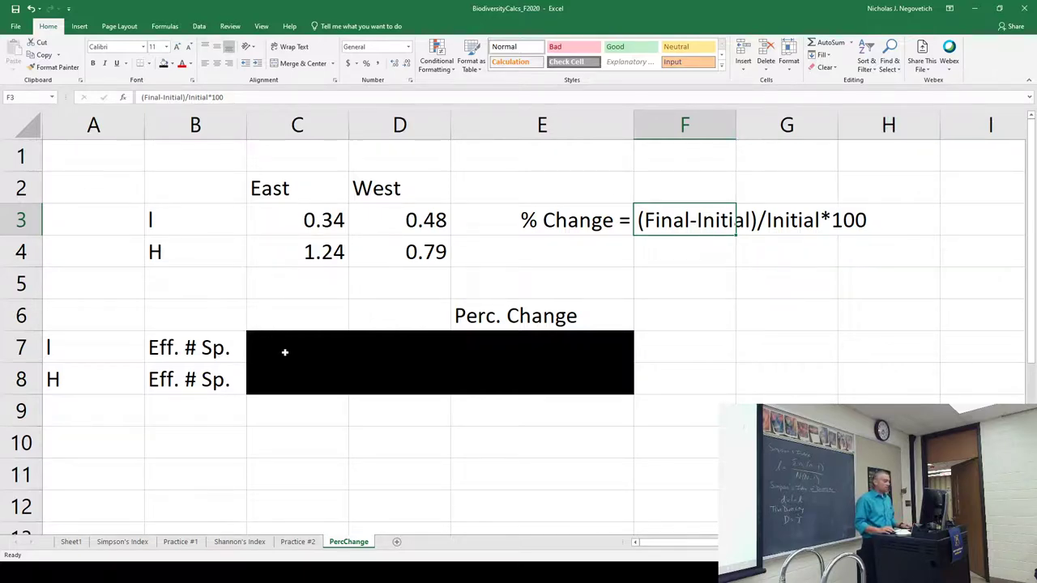
# Set C7:E8 to No Fill so the effective-species cells appear blank.
pyautogui.moveTo(285, 352); pyautogui.dragTo(525, 374)
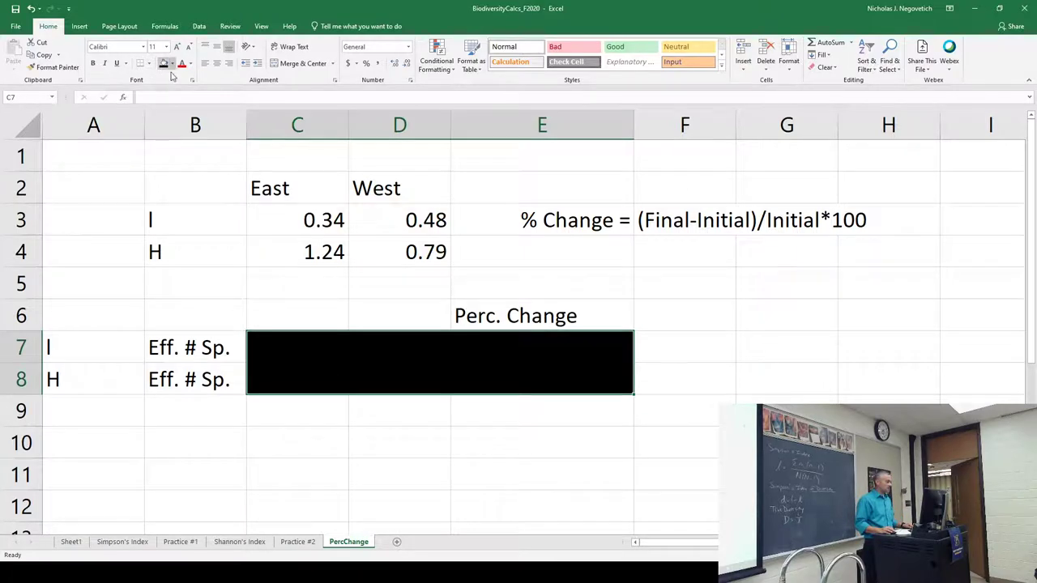
pyautogui.click(303, 348)
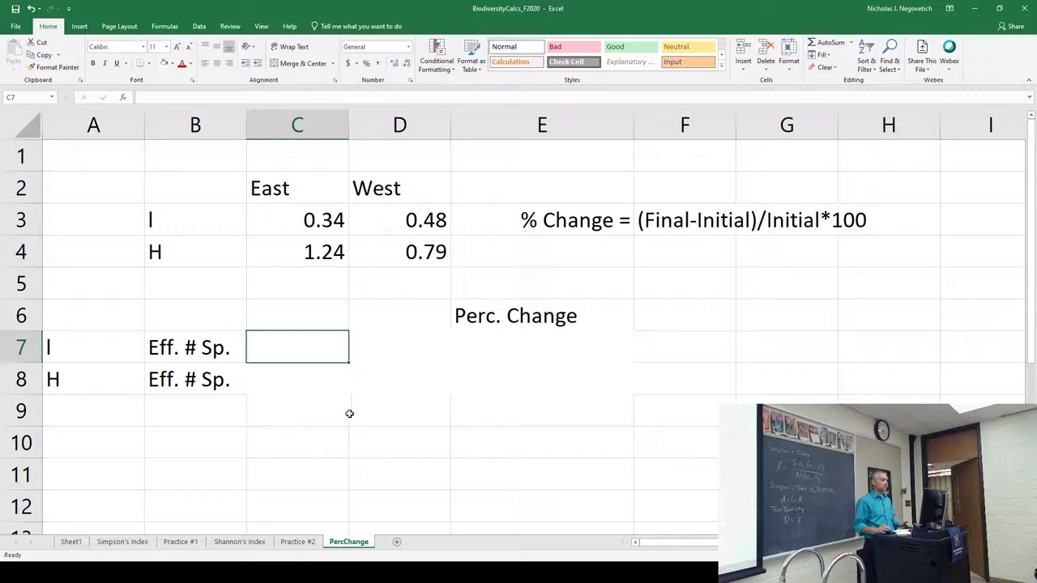
pyautogui.click(318, 221)
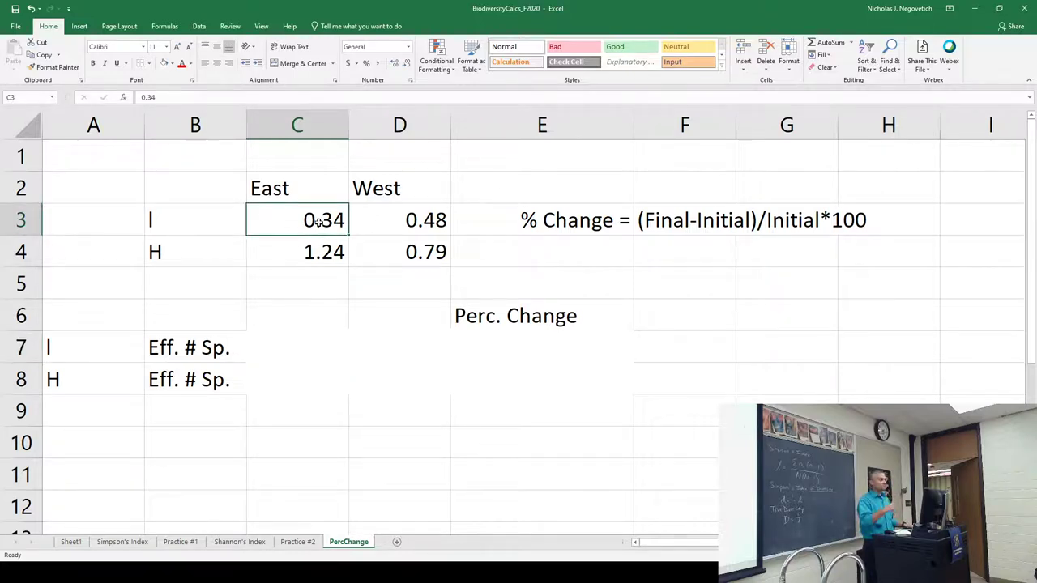
pyautogui.press('Down')
pyautogui.press('Down')
pyautogui.press('Down')
pyautogui.press('Down')
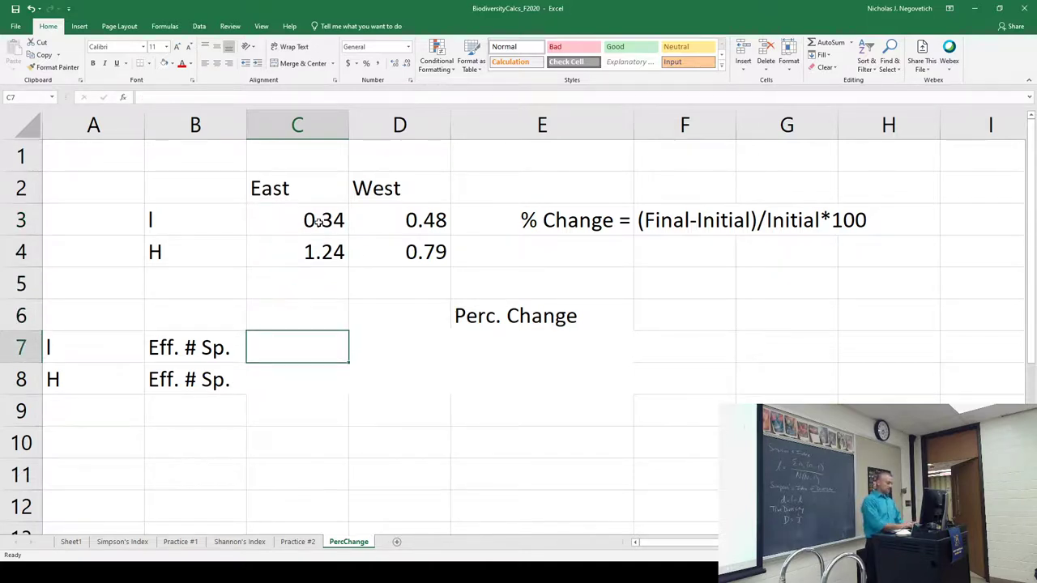
# Enter =1/C3 in C7, giving East's I effective species number 2.941176.
pyautogui.write('=')
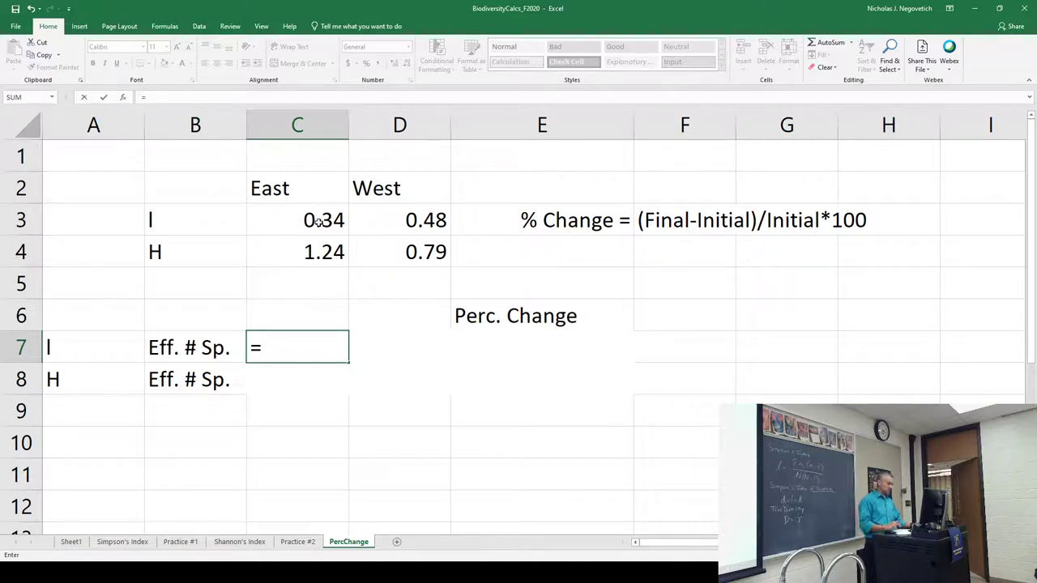
pyautogui.write('1/')
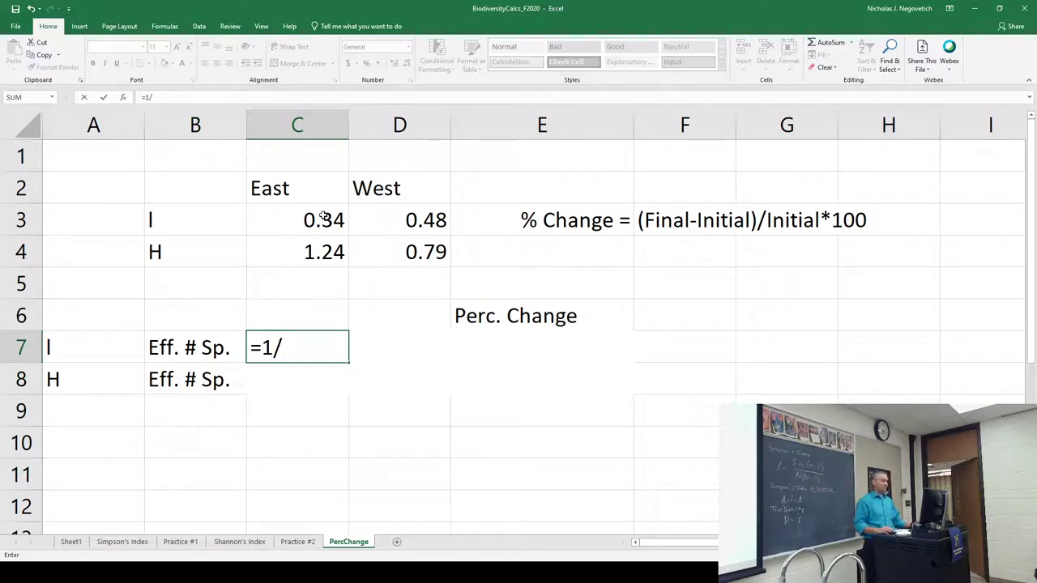
pyautogui.click(323, 217)
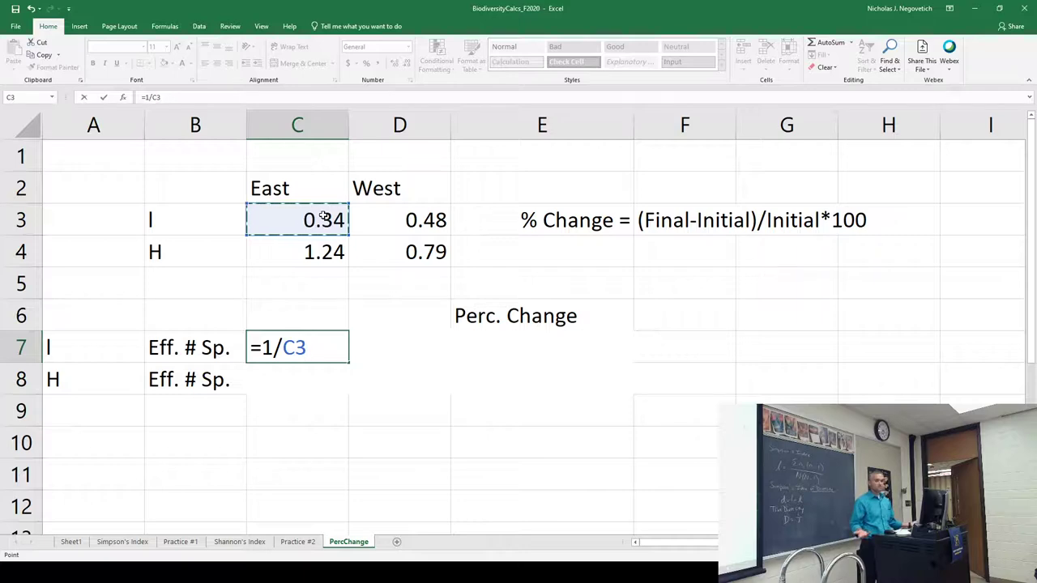
pyautogui.press('Return')
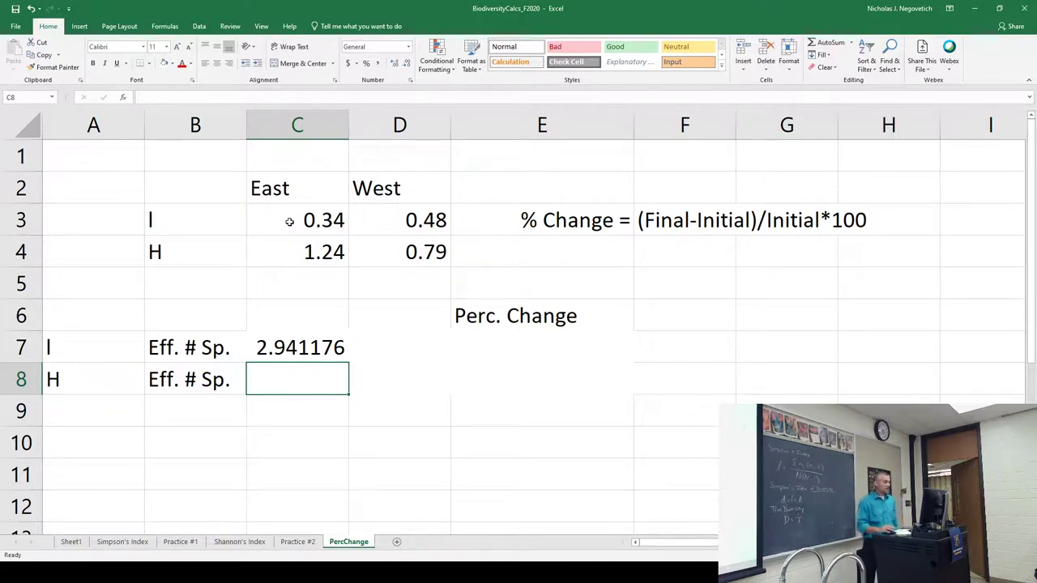
pyautogui.click(286, 350)
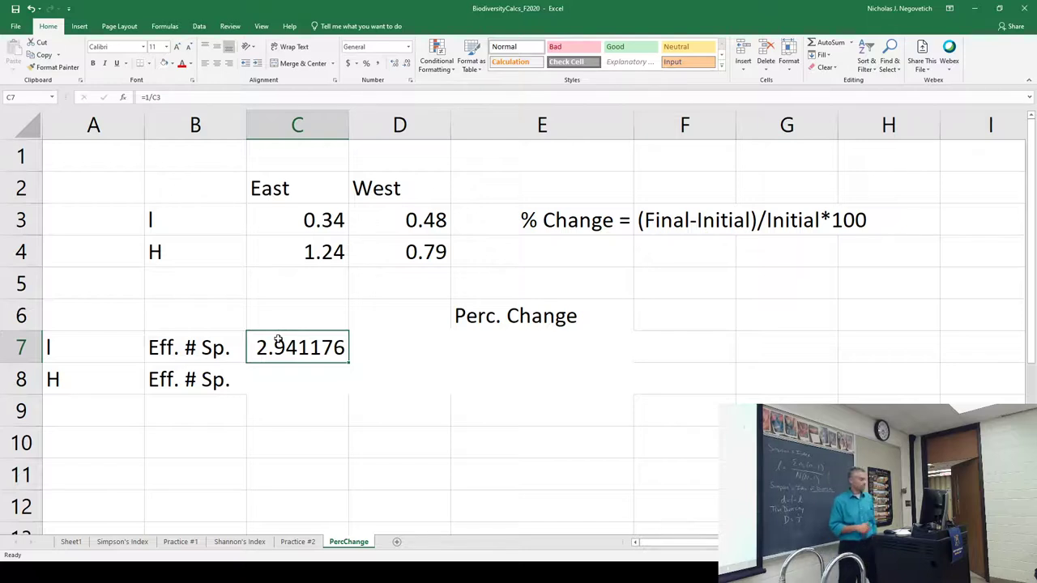
pyautogui.press('Right')
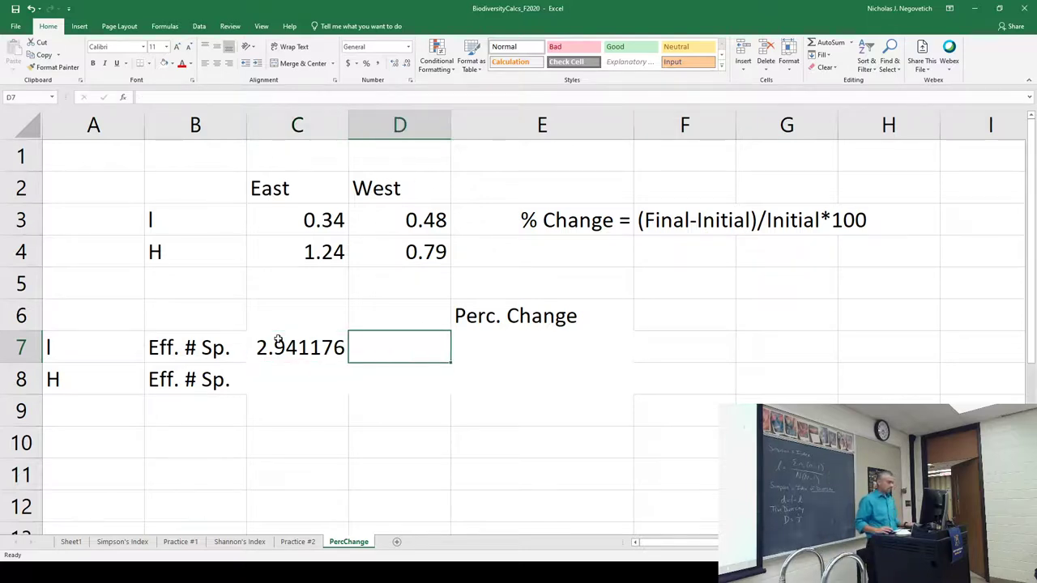
pyautogui.click(288, 347)
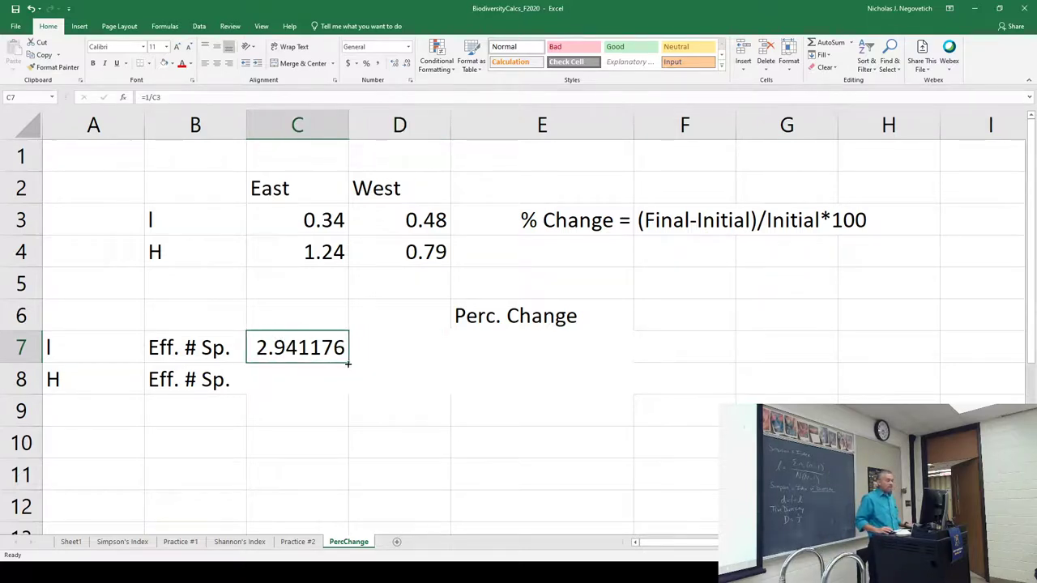
# Fill C7's formula right so D7 holds =1/D3, giving 2.083333.
pyautogui.moveTo(348, 364); pyautogui.dragTo(438, 365)
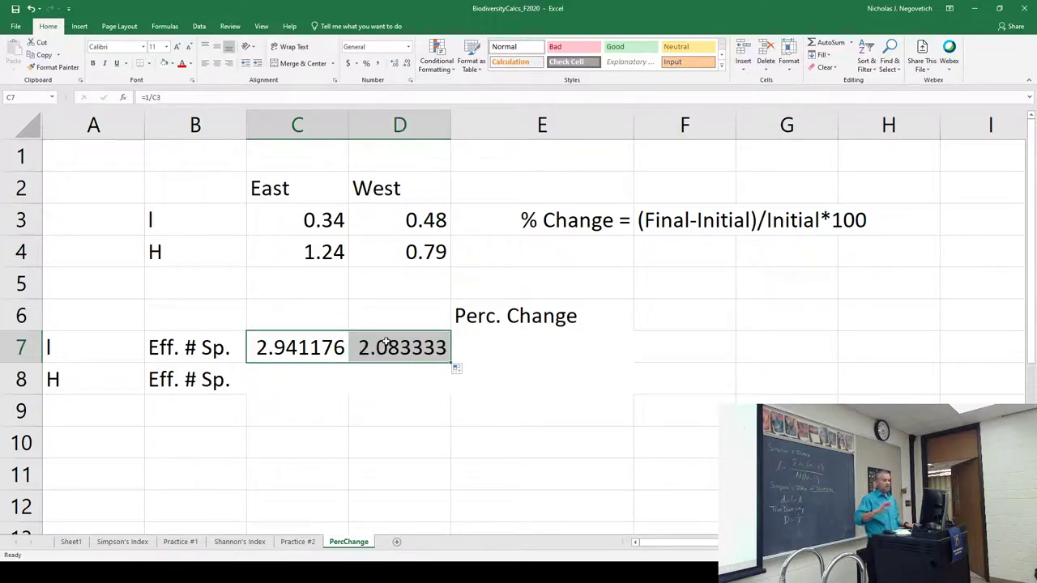
pyautogui.click(422, 224)
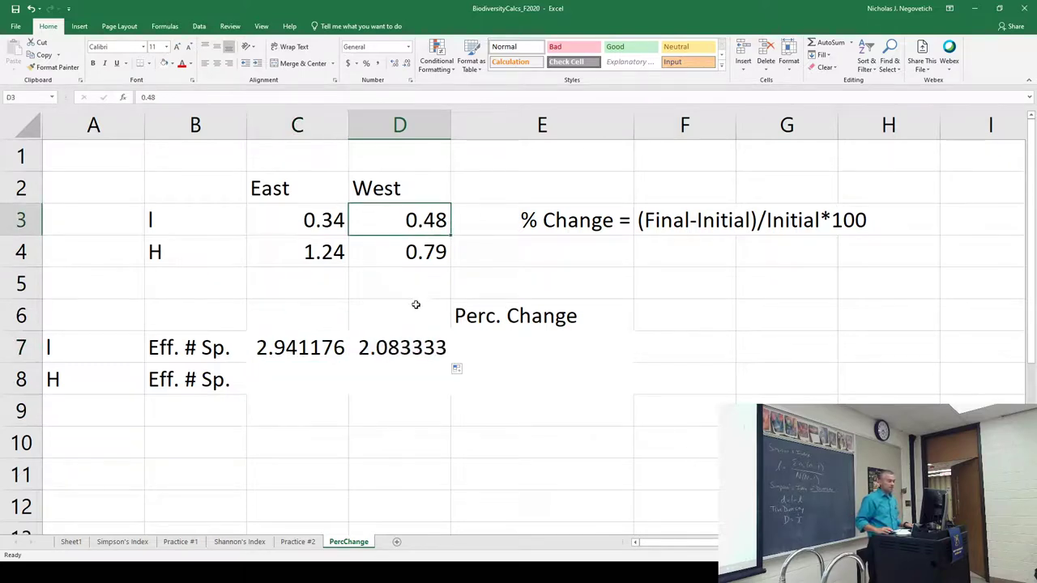
pyautogui.click(415, 350)
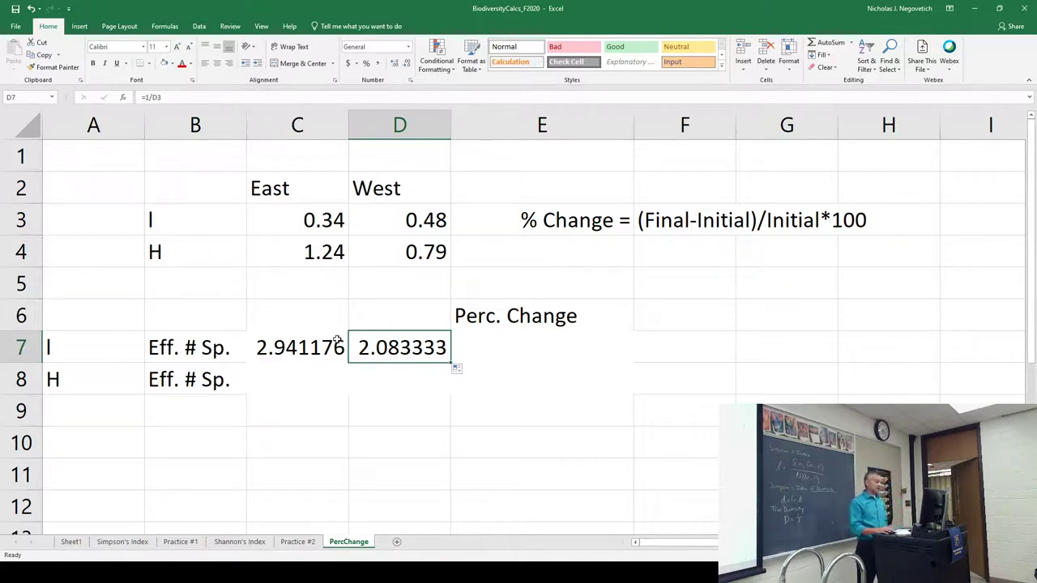
pyautogui.click(308, 219)
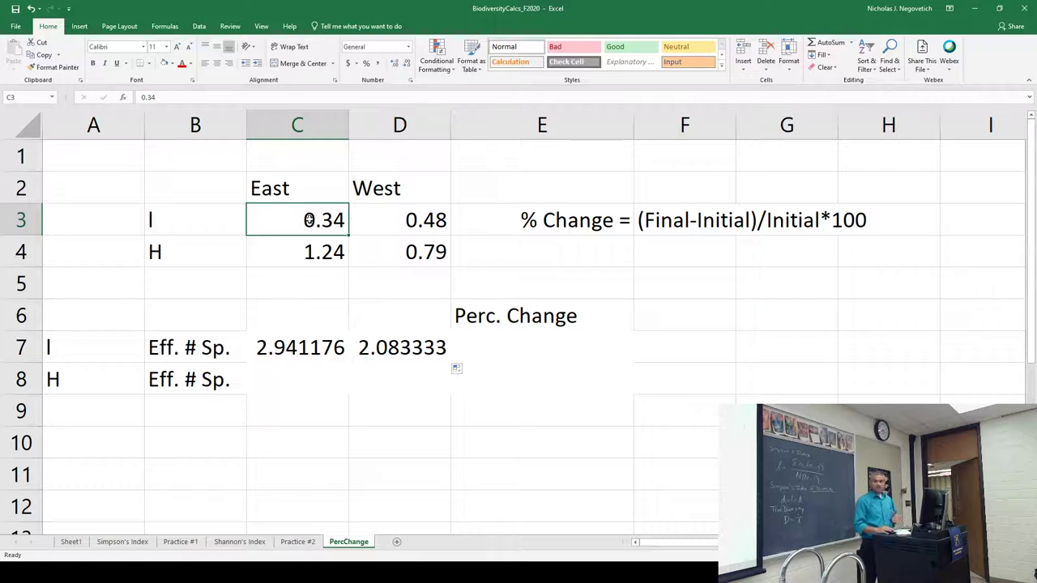
pyautogui.click(314, 351)
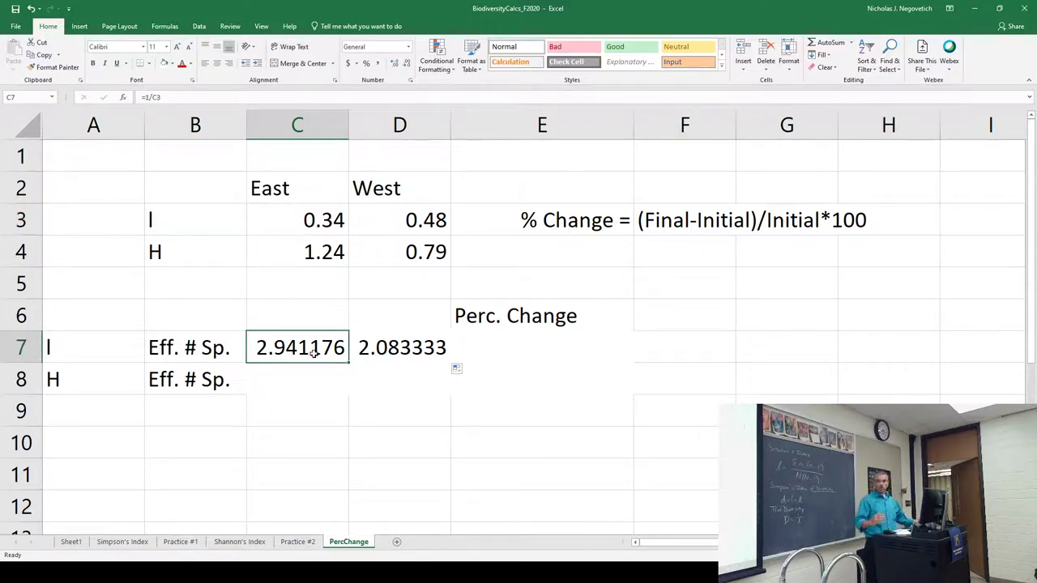
pyautogui.click(319, 224)
pyautogui.click(315, 346)
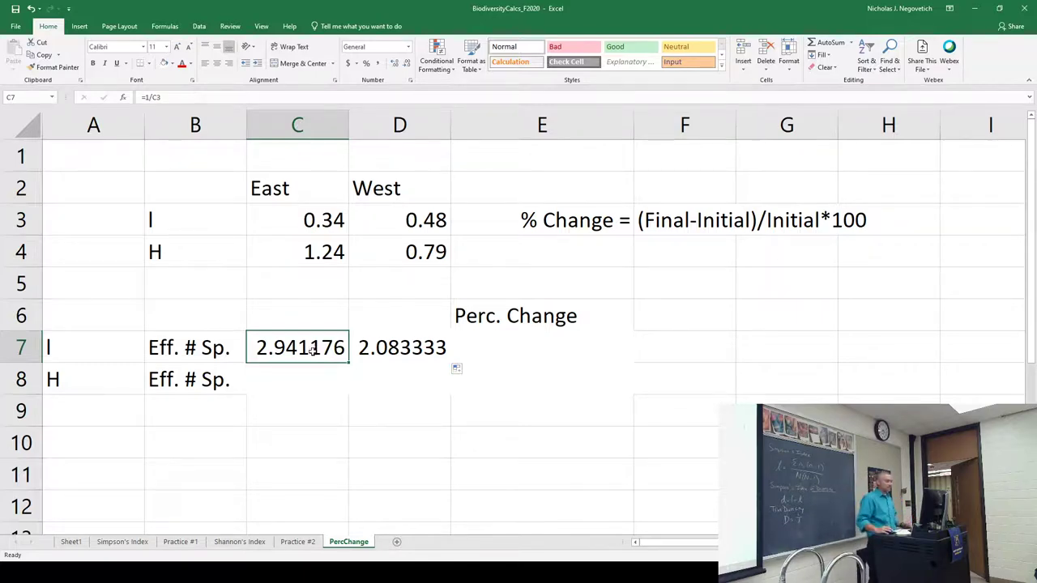
pyautogui.click(513, 339)
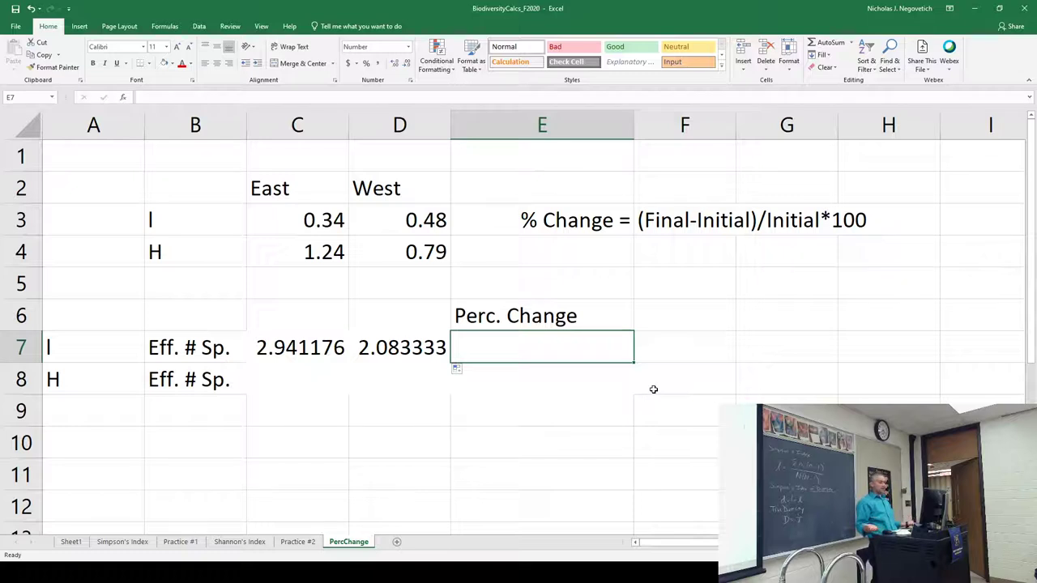
# Enter =(C7-D7)/D7*100 in E7, giving a 41.2 percent change for I.
pyautogui.write('=')
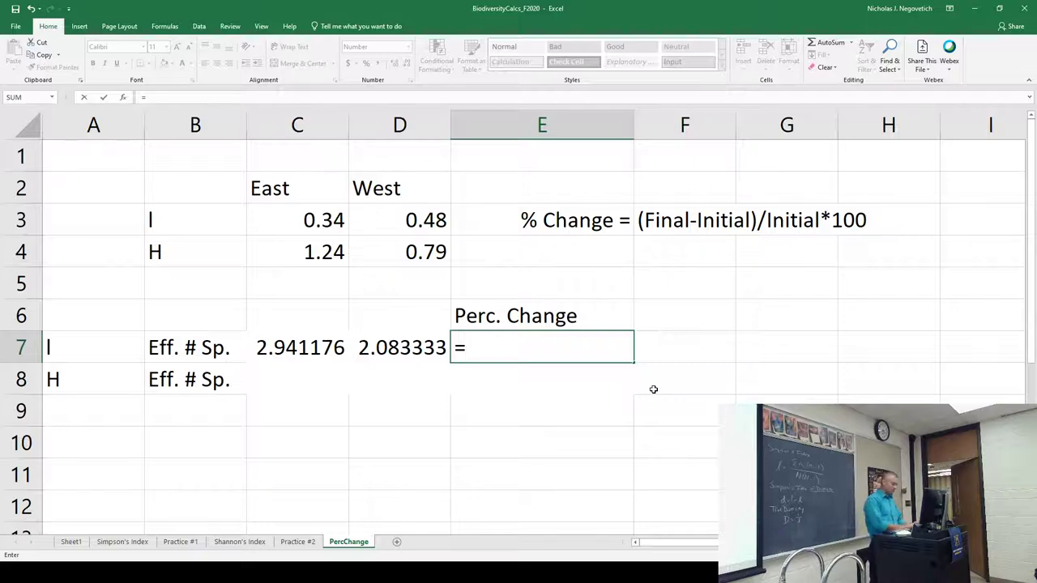
pyautogui.write('(')
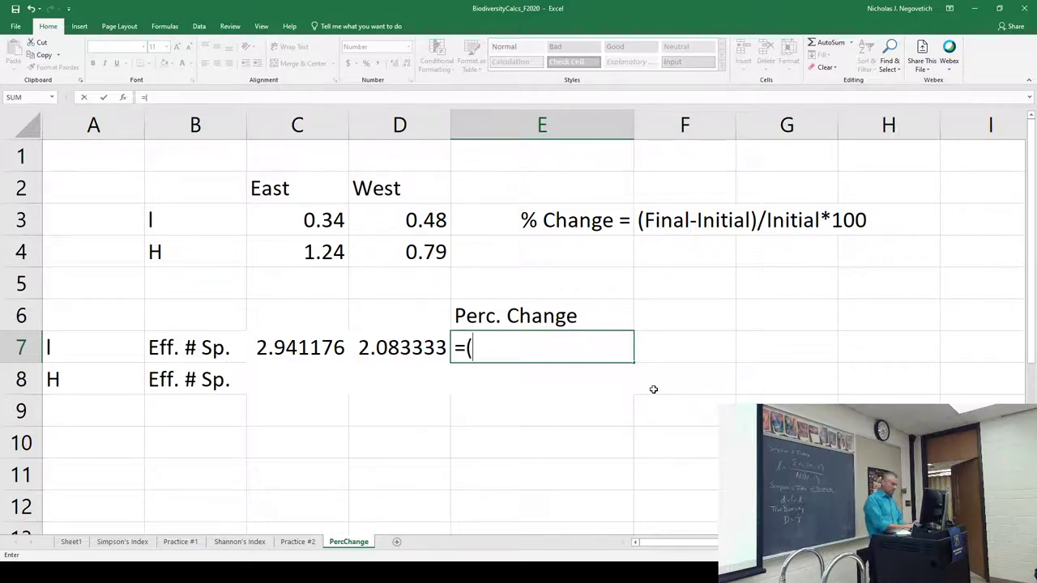
pyautogui.click(331, 346)
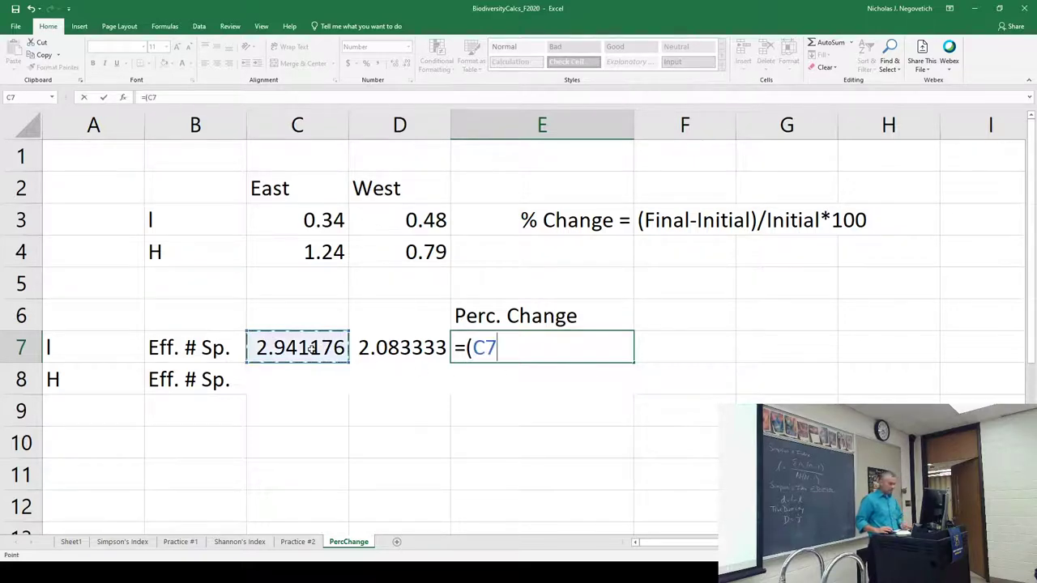
pyautogui.write('-')
pyautogui.click(410, 347)
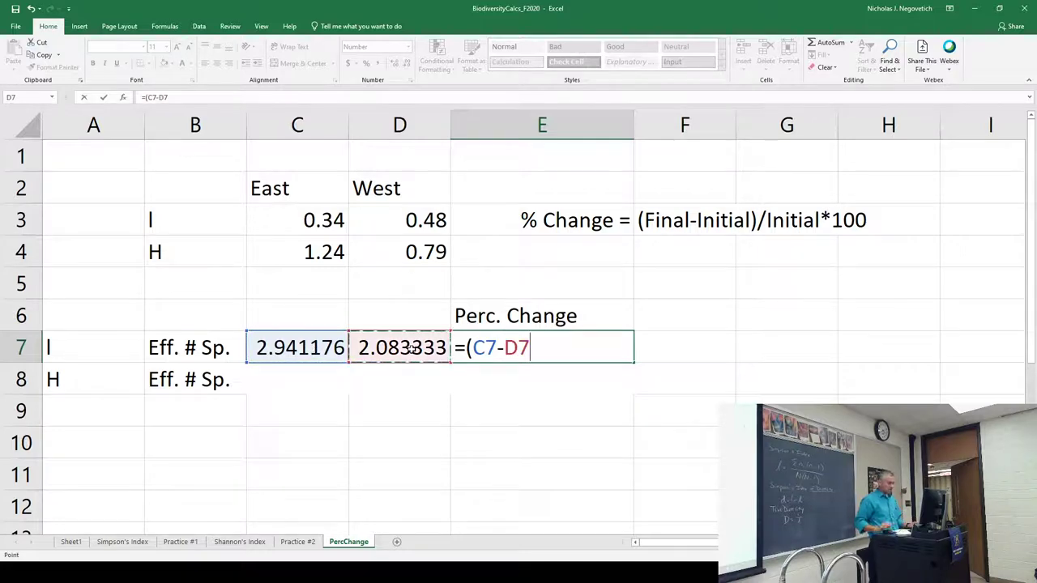
pyautogui.write(')/')
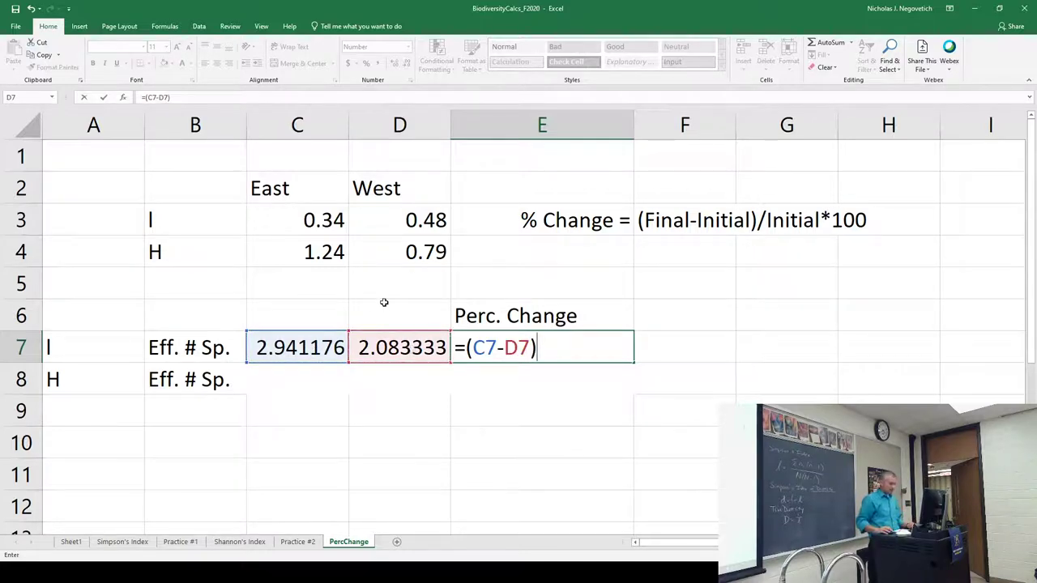
pyautogui.click(389, 352)
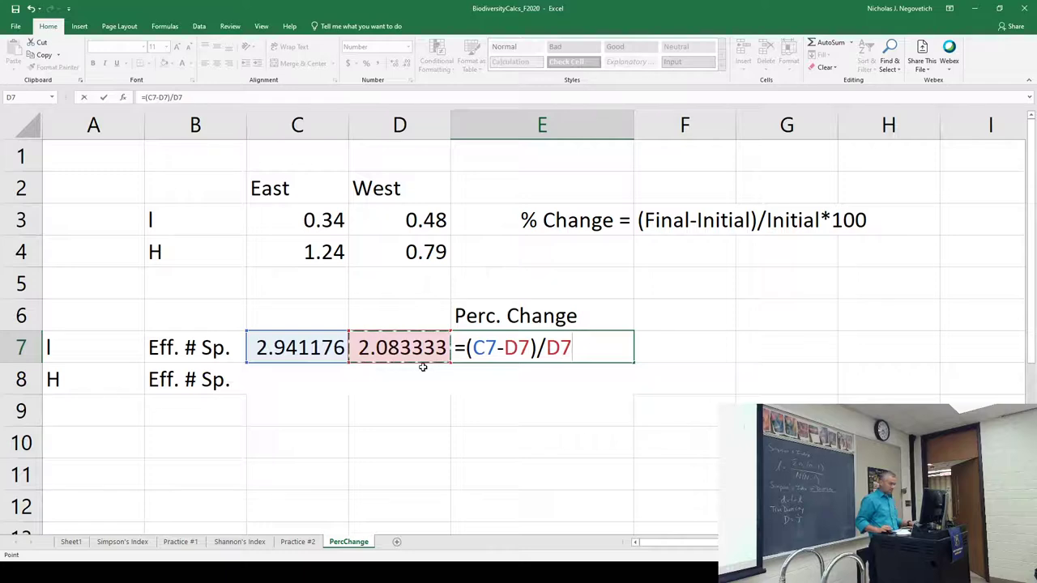
pyautogui.write('*100')
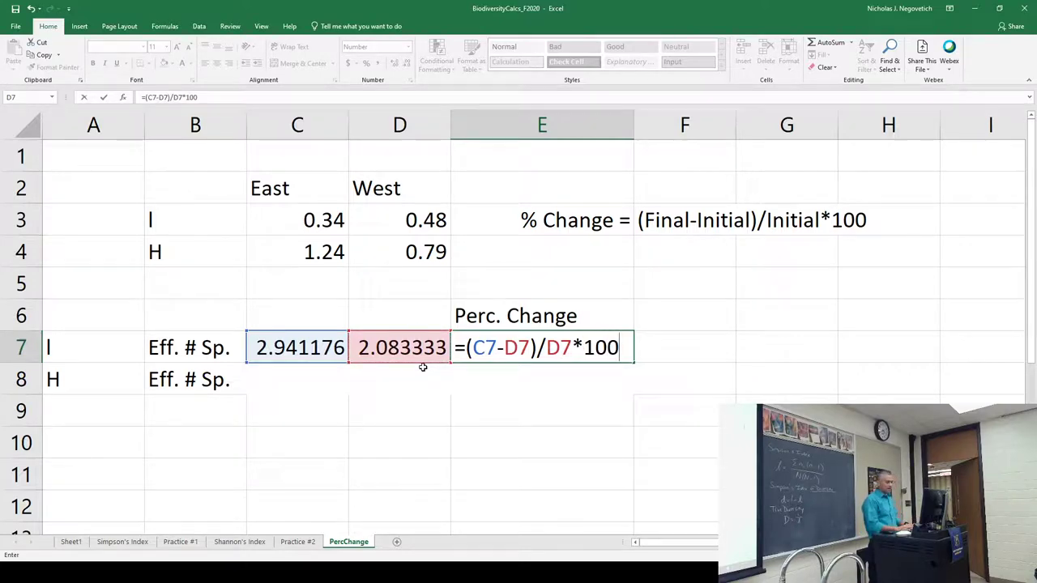
pyautogui.press('Return')
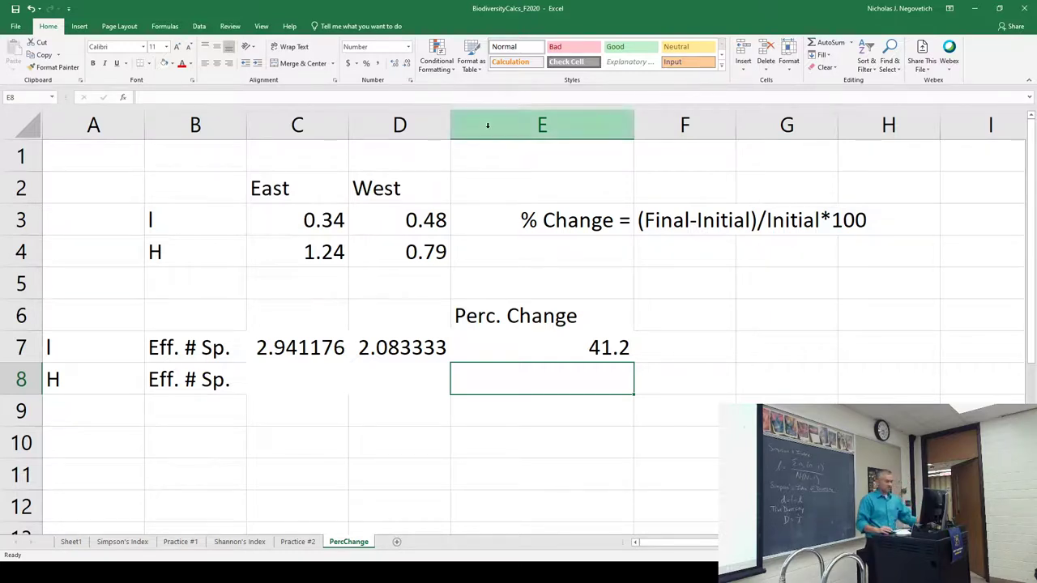
# Type the alternative note (Larger-Smaller)/Smaller*100 into F4.
pyautogui.click(688, 255)
pyautogui.write('(')
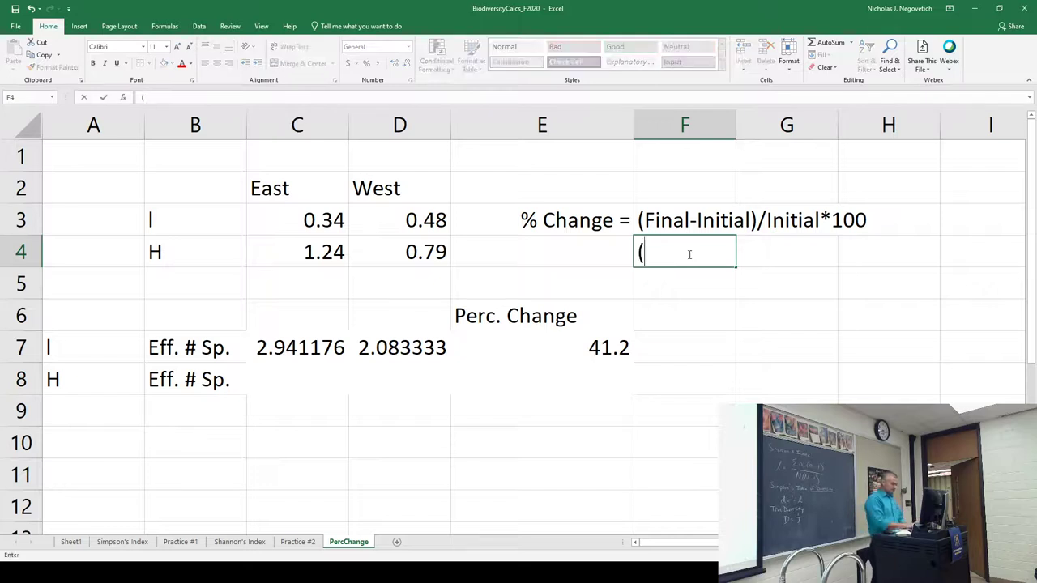
pyautogui.write('Larger-')
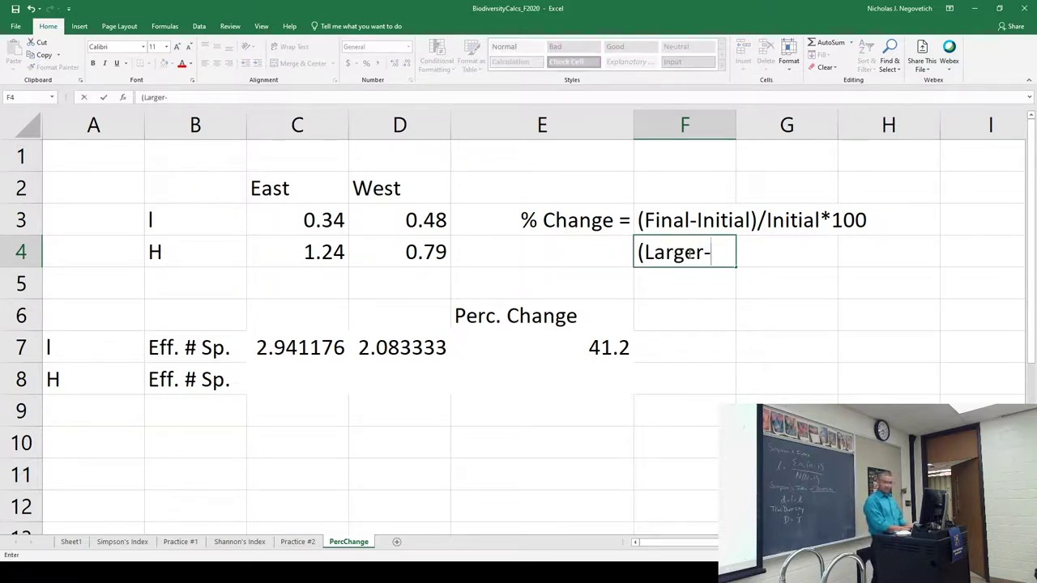
pyautogui.write('Smaller)/Smaller)/S')
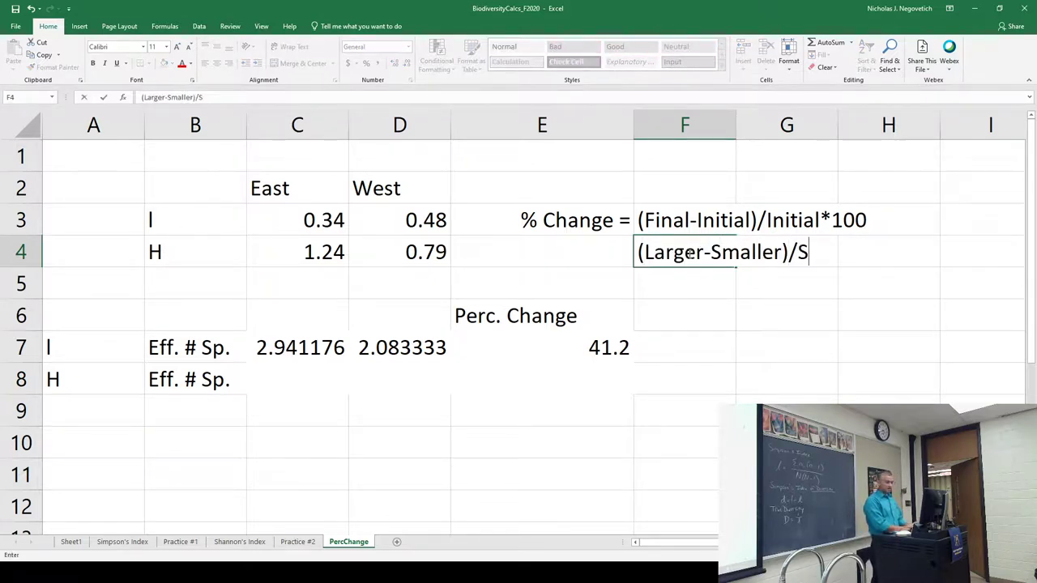
pyautogui.write('*100')
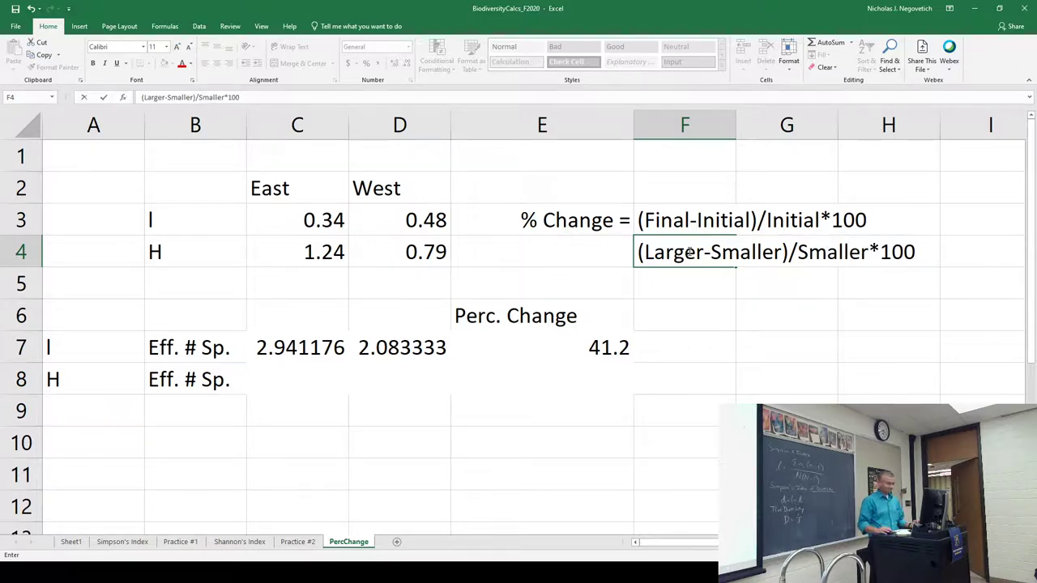
pyautogui.press('Return')
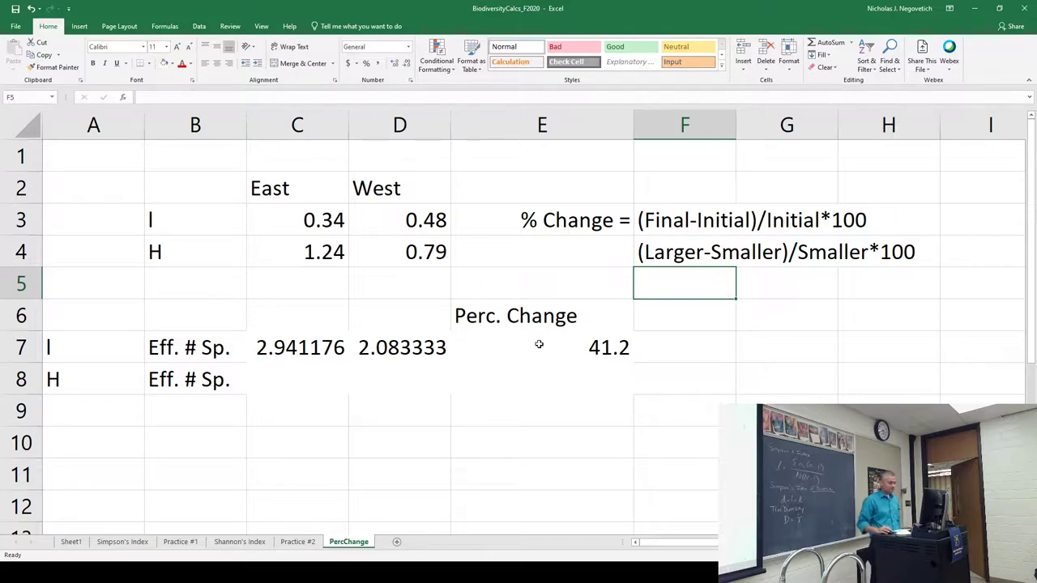
# Enter =EXP(C4) in C8, giving East's H effective species number 3.455613.
pyautogui.click(264, 381)
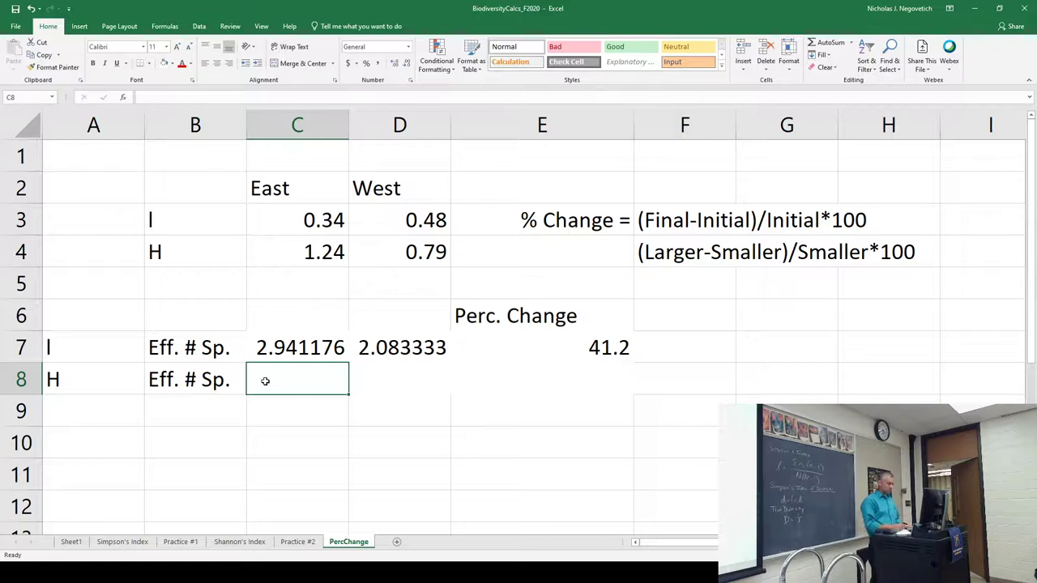
pyautogui.write('=')
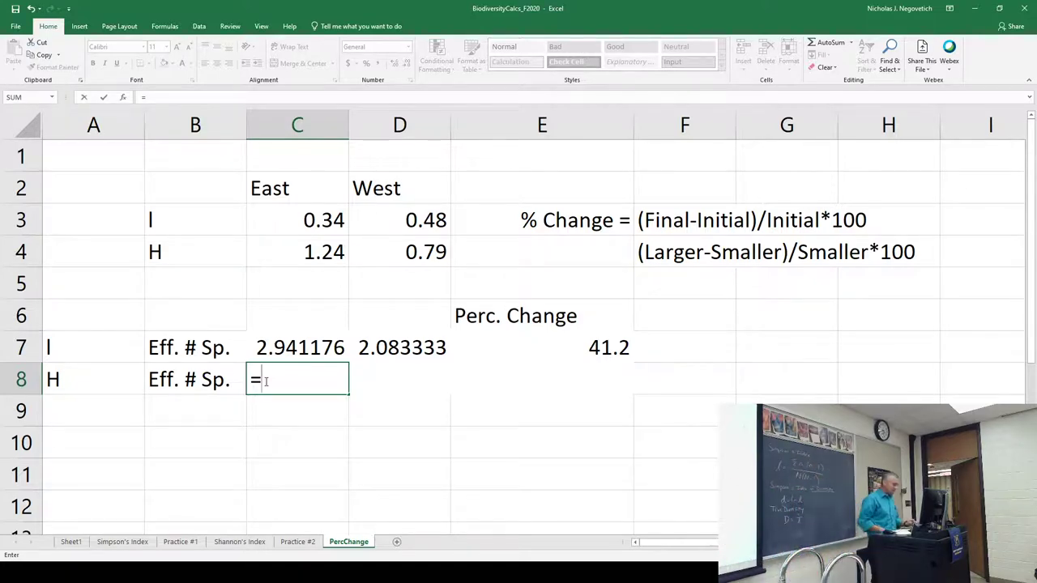
pyautogui.write('ex')
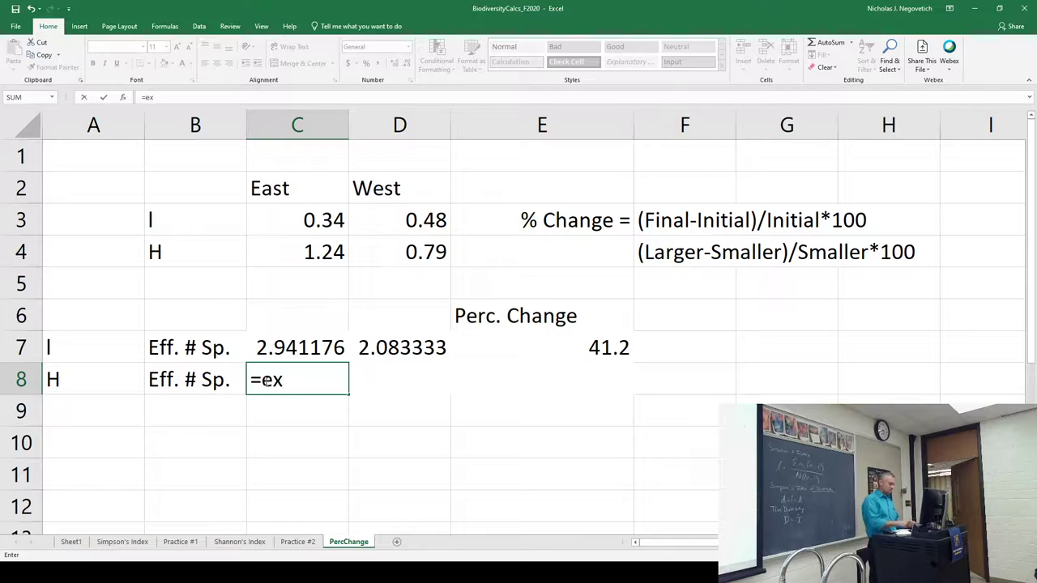
pyautogui.write('p(')
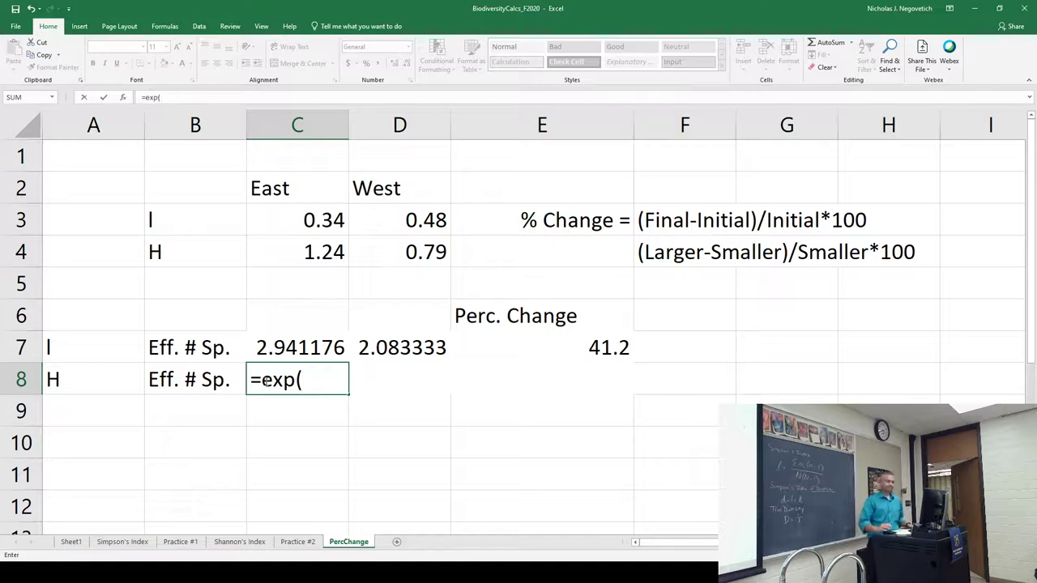
pyautogui.click(317, 252)
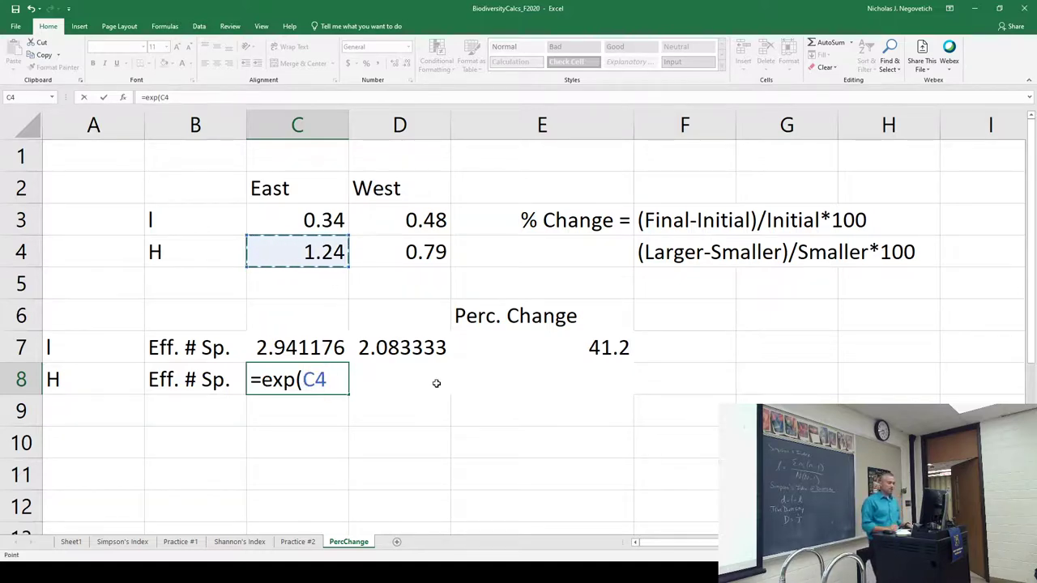
pyautogui.press('Return')
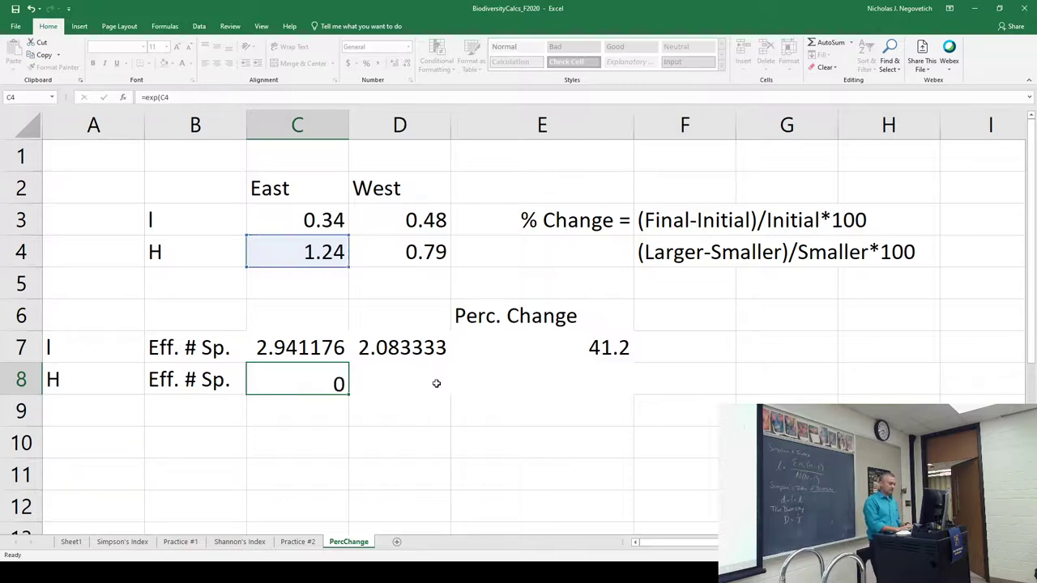
# Fill C8's formula right into D8, giving West's value 2.203396.
pyautogui.click(328, 381)
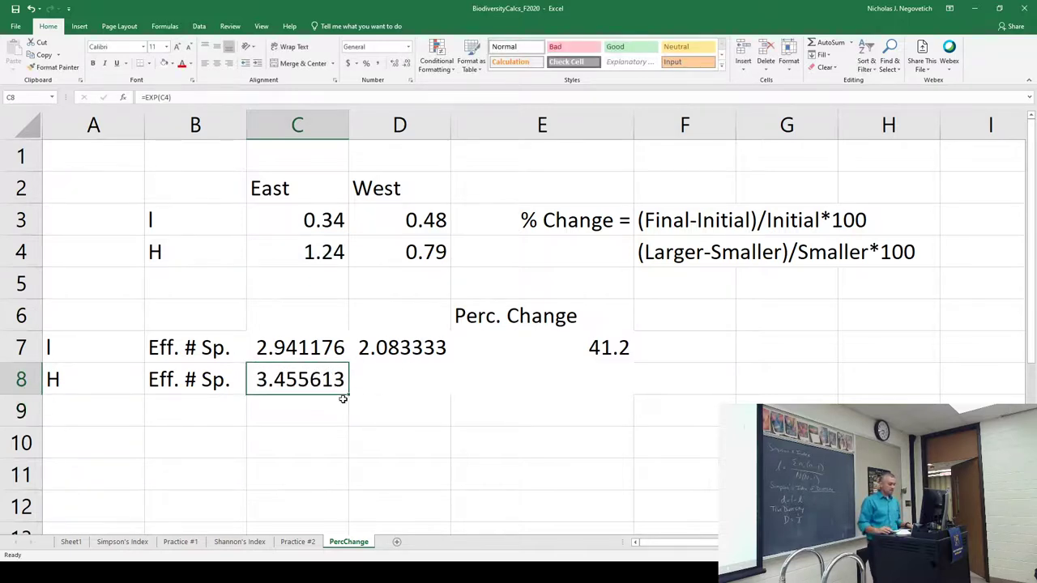
pyautogui.moveTo(349, 394); pyautogui.dragTo(424, 393)
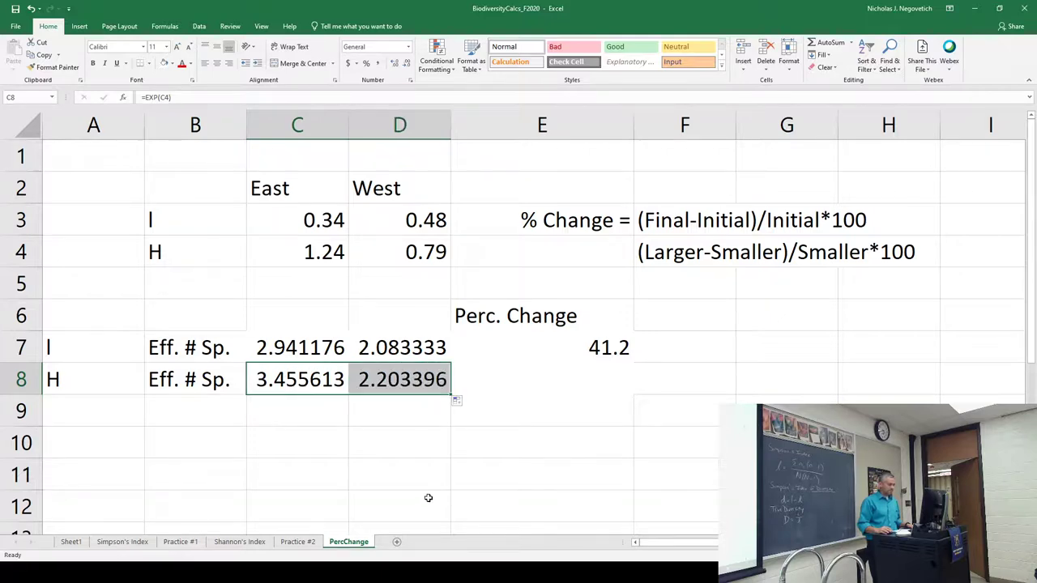
pyautogui.click(375, 380)
pyautogui.click(344, 380)
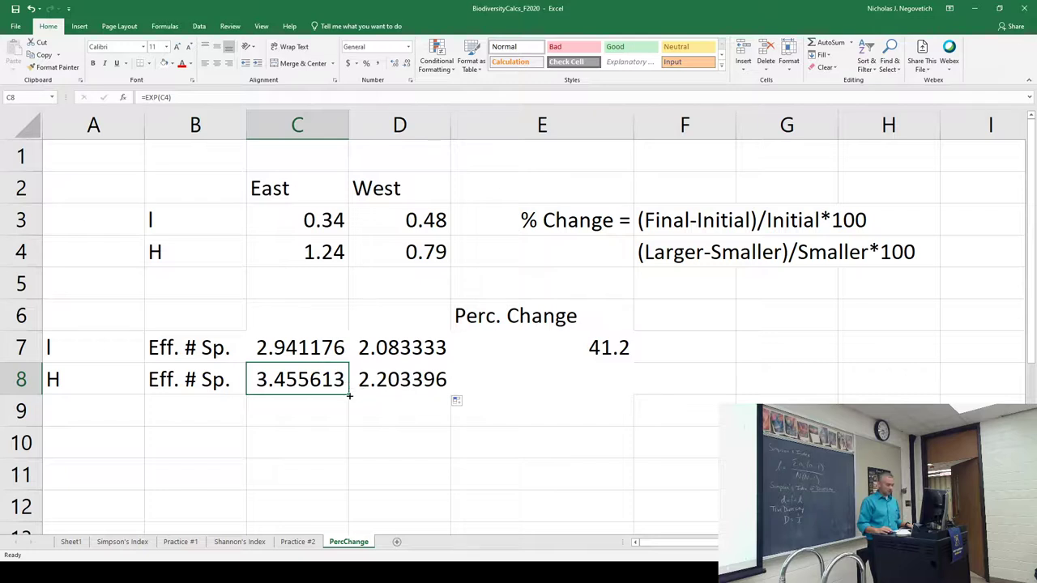
pyautogui.moveTo(350, 395); pyautogui.dragTo(451, 398)
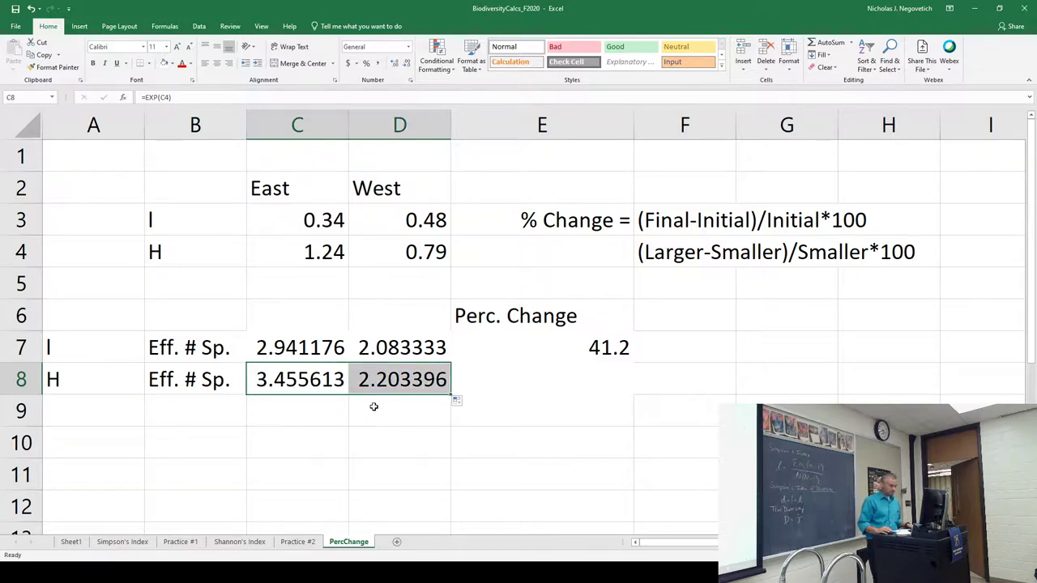
pyautogui.click(382, 386)
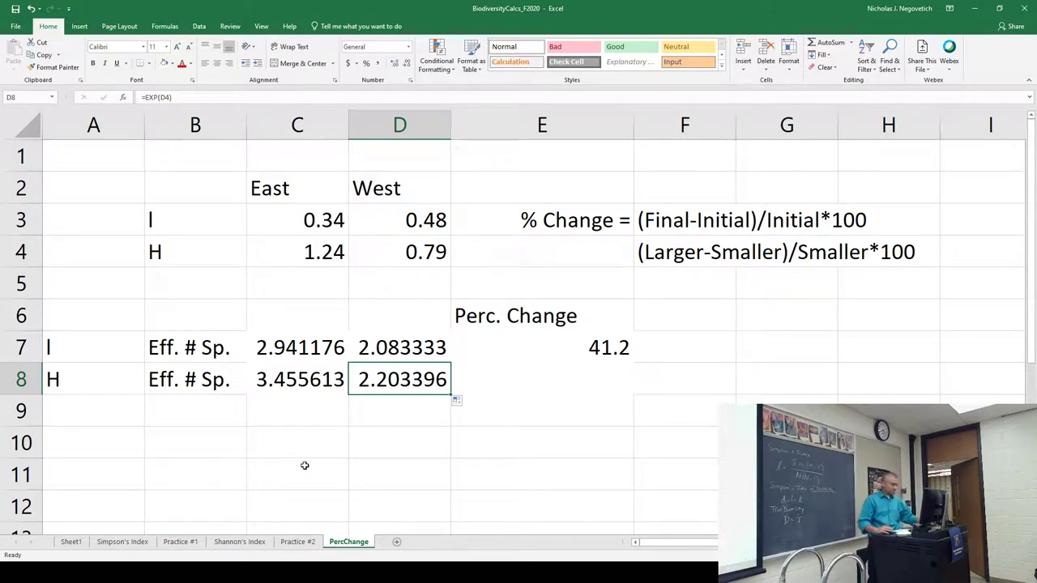
# Enter =(C8-D8)/D8*100 in E8, giving a 56.8 percent change for H.
pyautogui.click(579, 381)
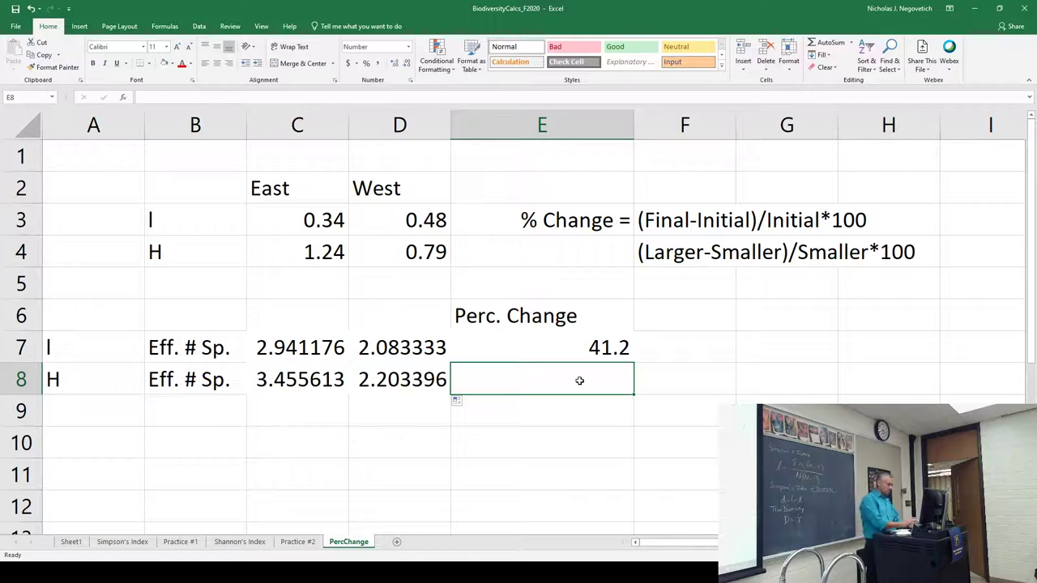
pyautogui.write('=')
pyautogui.click(316, 378)
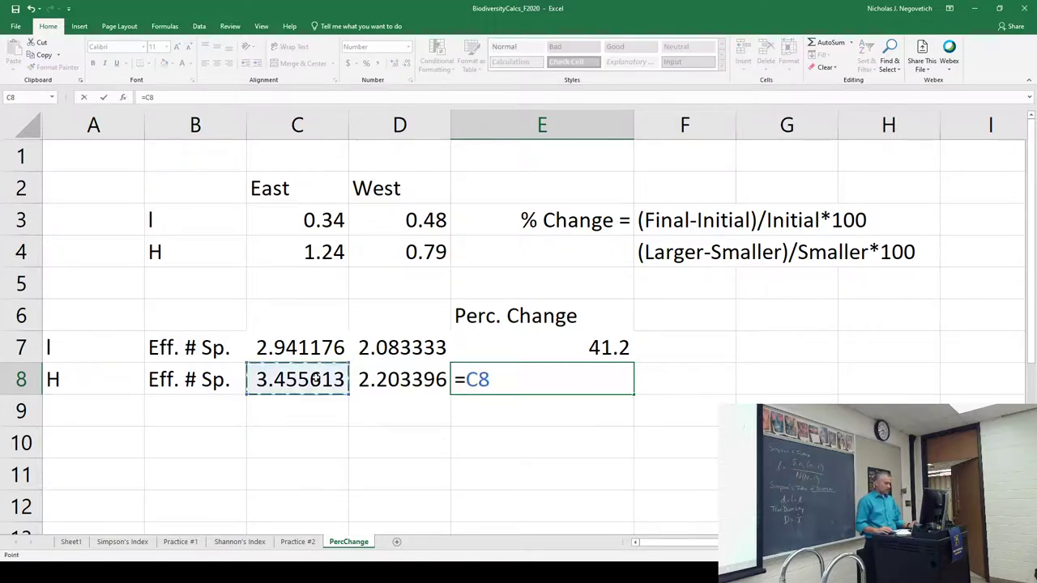
pyautogui.write('-')
pyautogui.press('BackSpace')
pyautogui.press('BackSpace')
pyautogui.press('BackSpace')
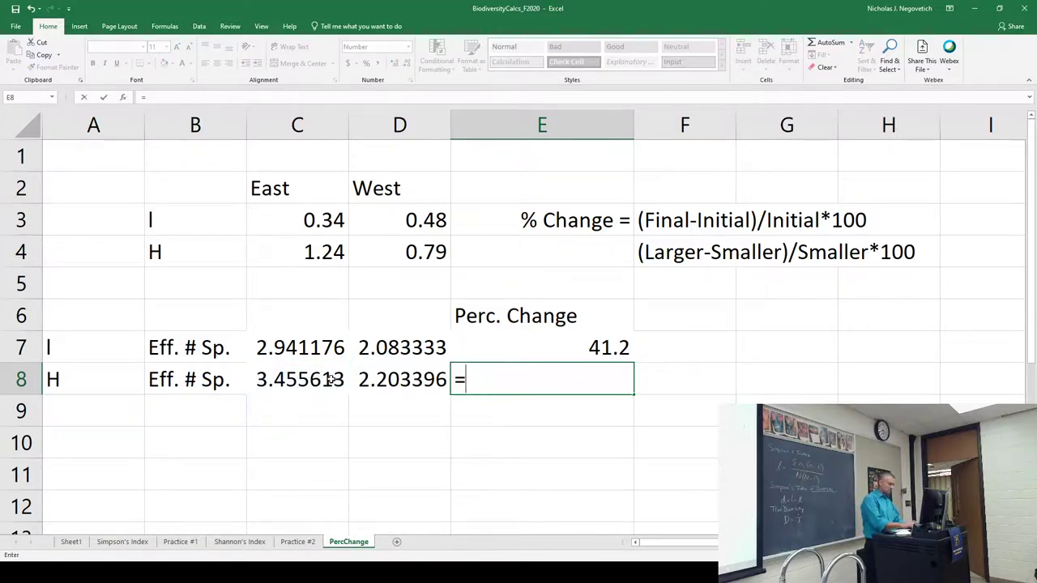
pyautogui.write('(')
pyautogui.click(334, 379)
pyautogui.write('-')
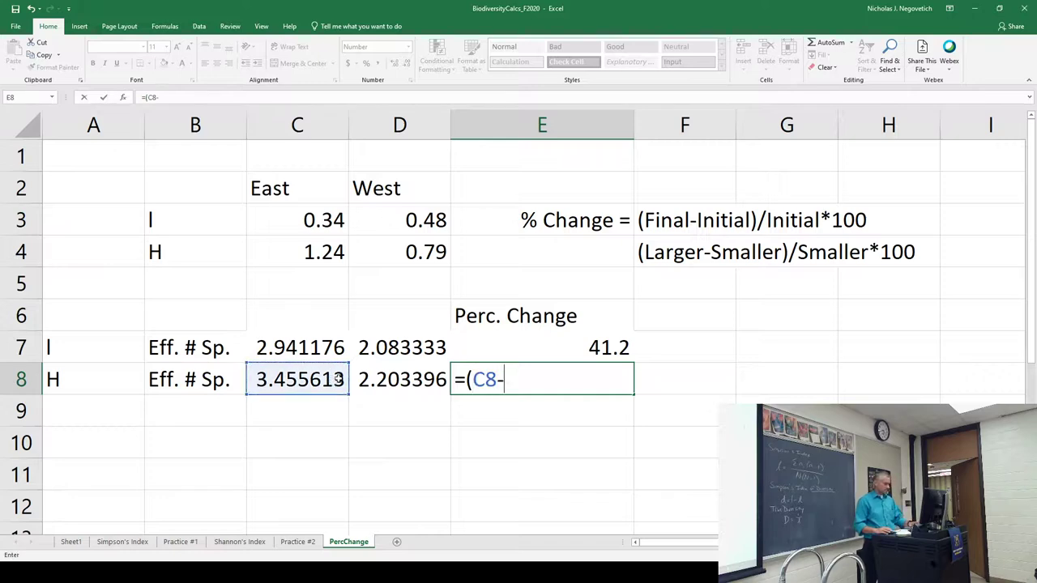
pyautogui.click(374, 381)
pyautogui.write(')')
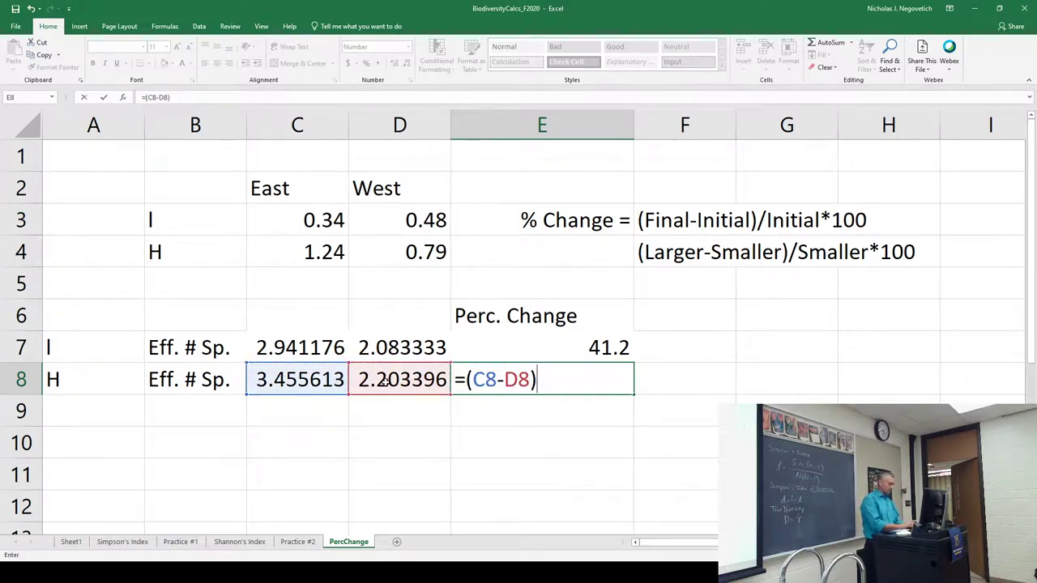
pyautogui.write('/')
pyautogui.click(385, 380)
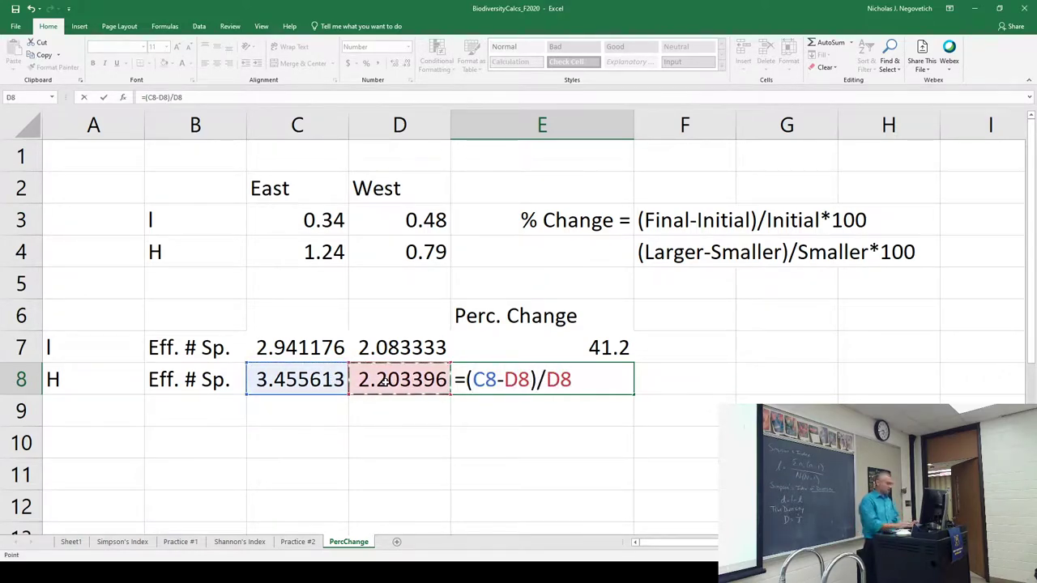
pyautogui.write('*100')
pyautogui.press('Return')
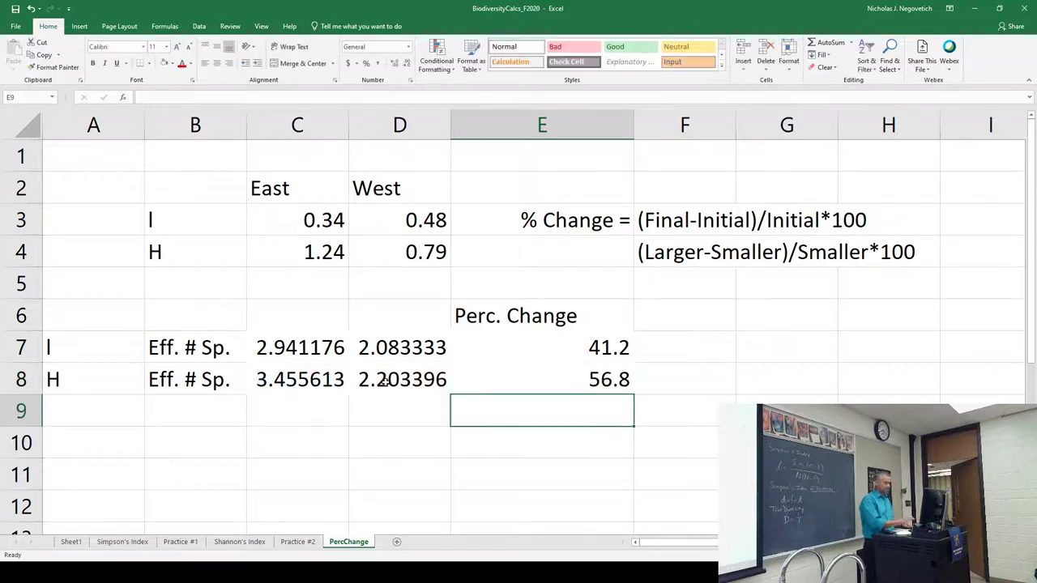